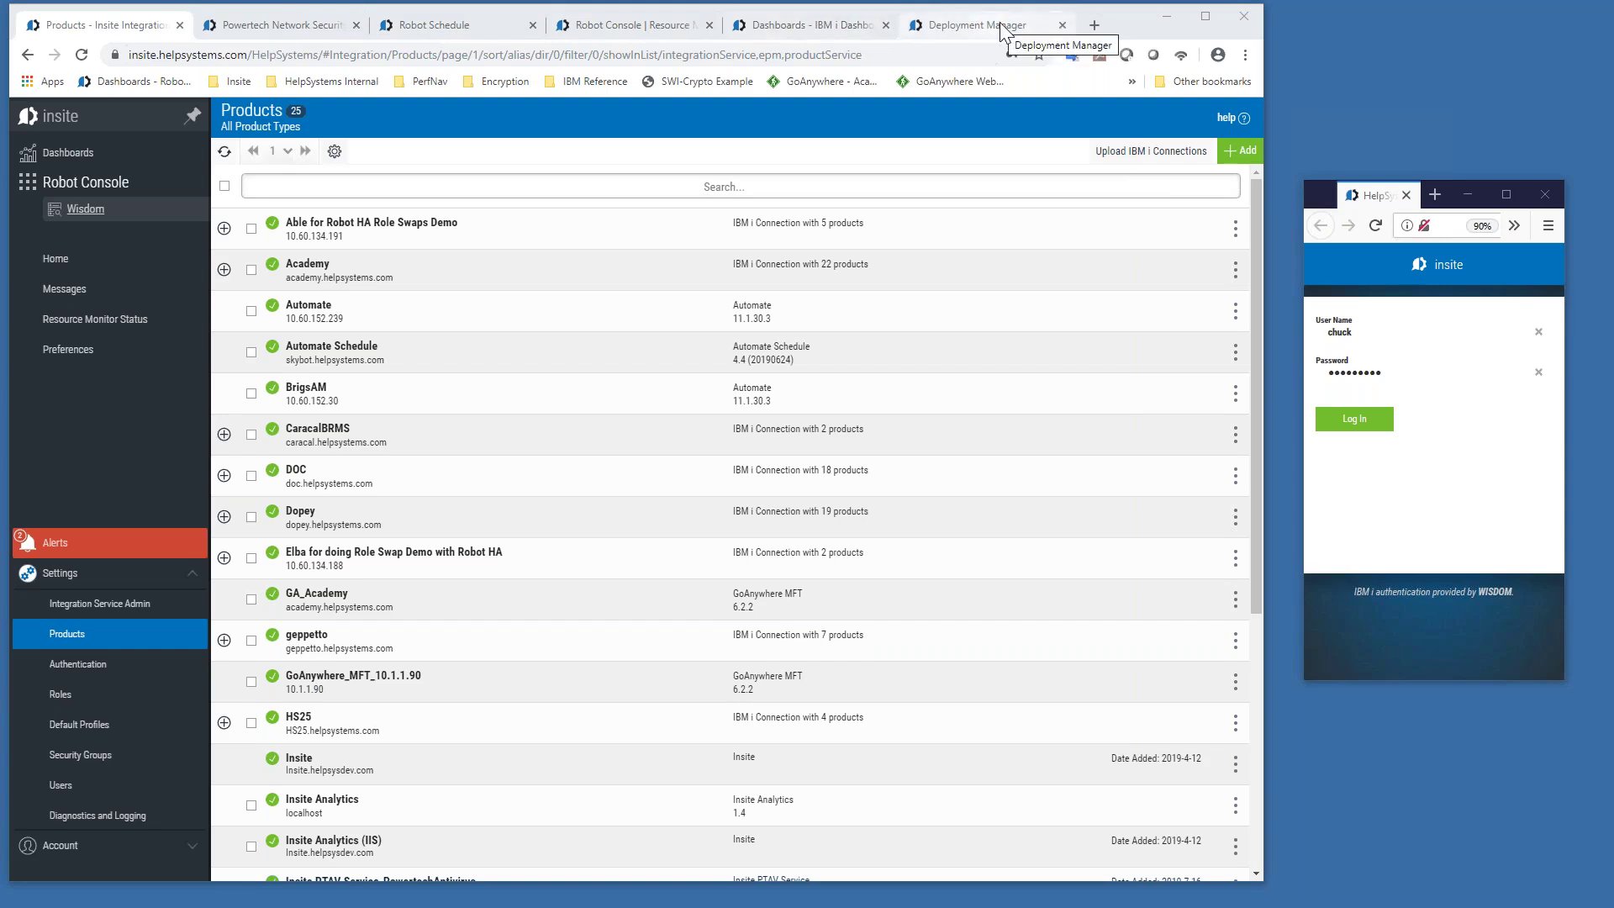
key("ctrl+plus")
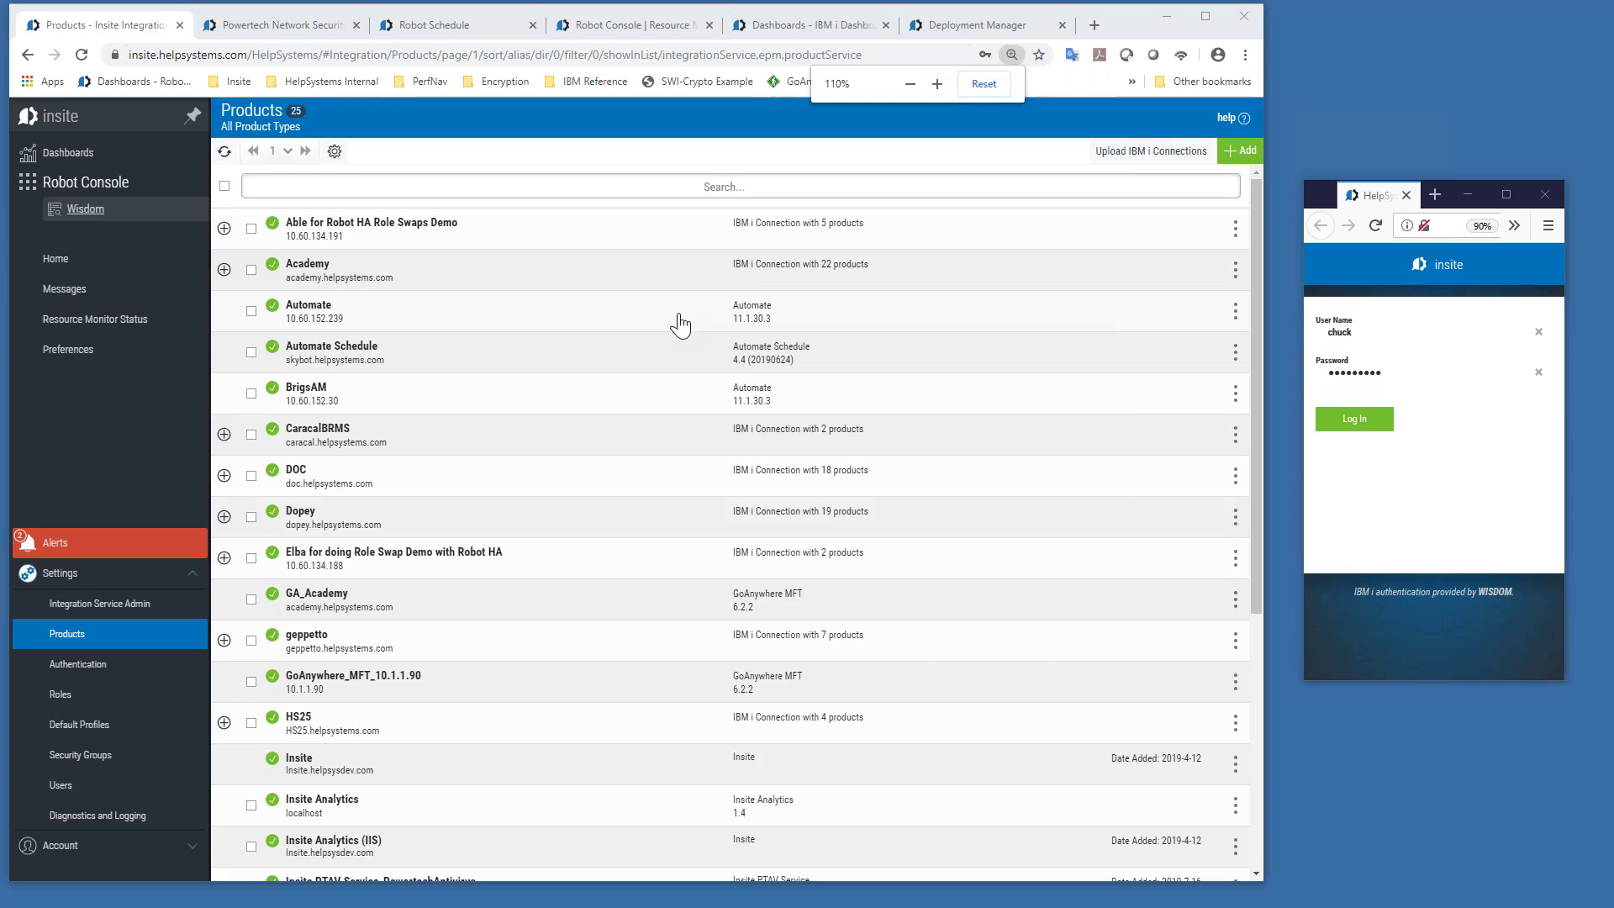
key("ctrl+minus")
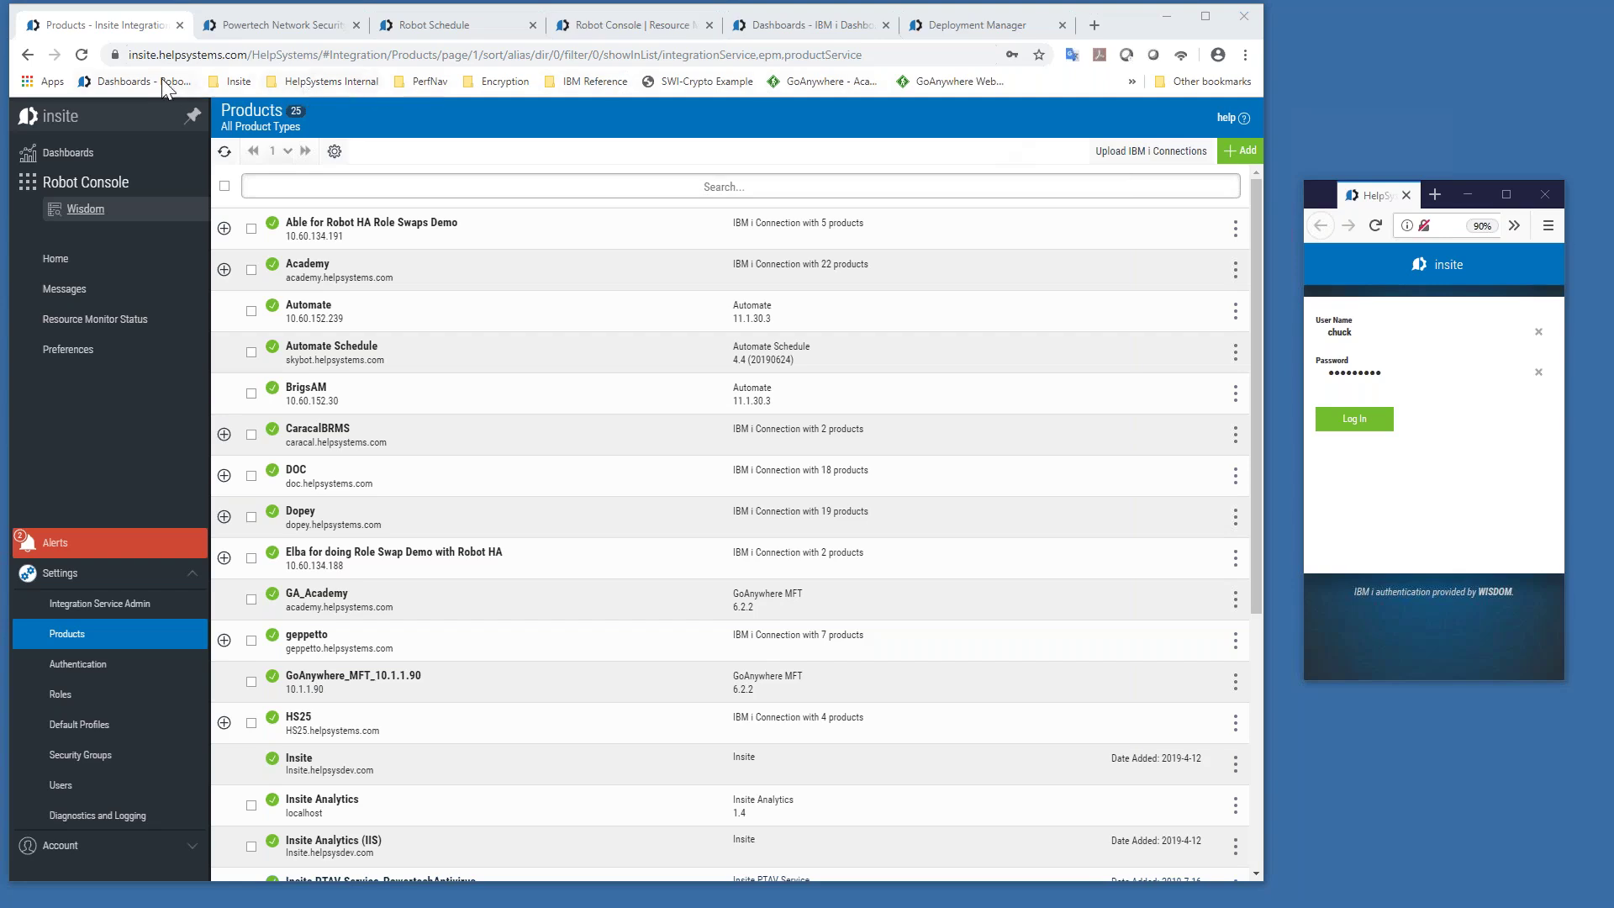
left_click(249, 82)
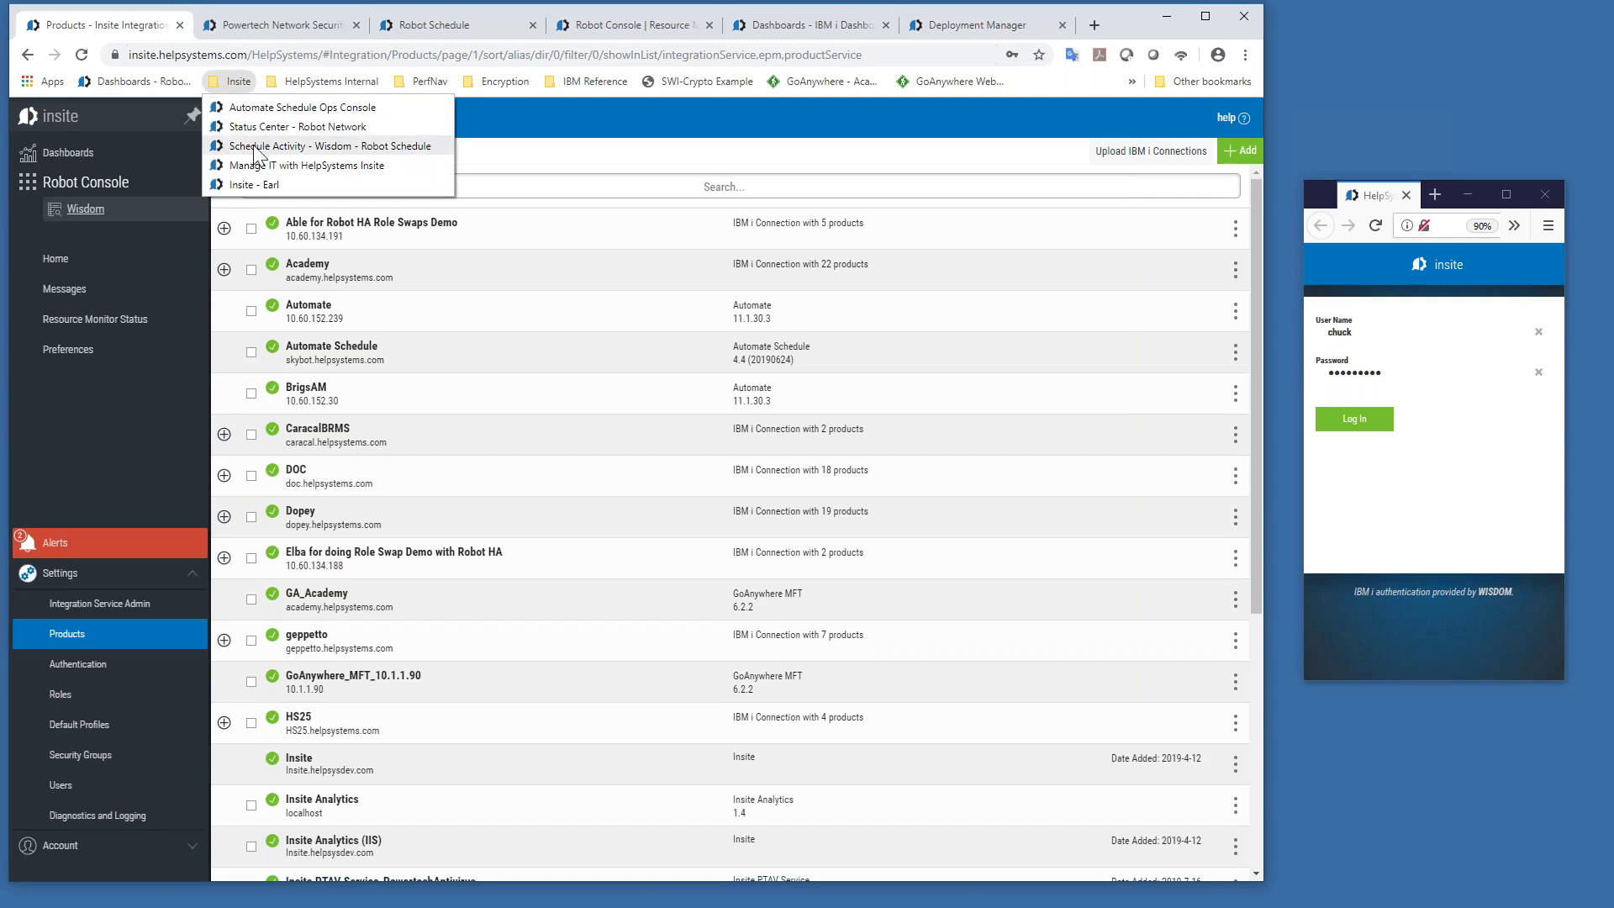
left_click(117, 440)
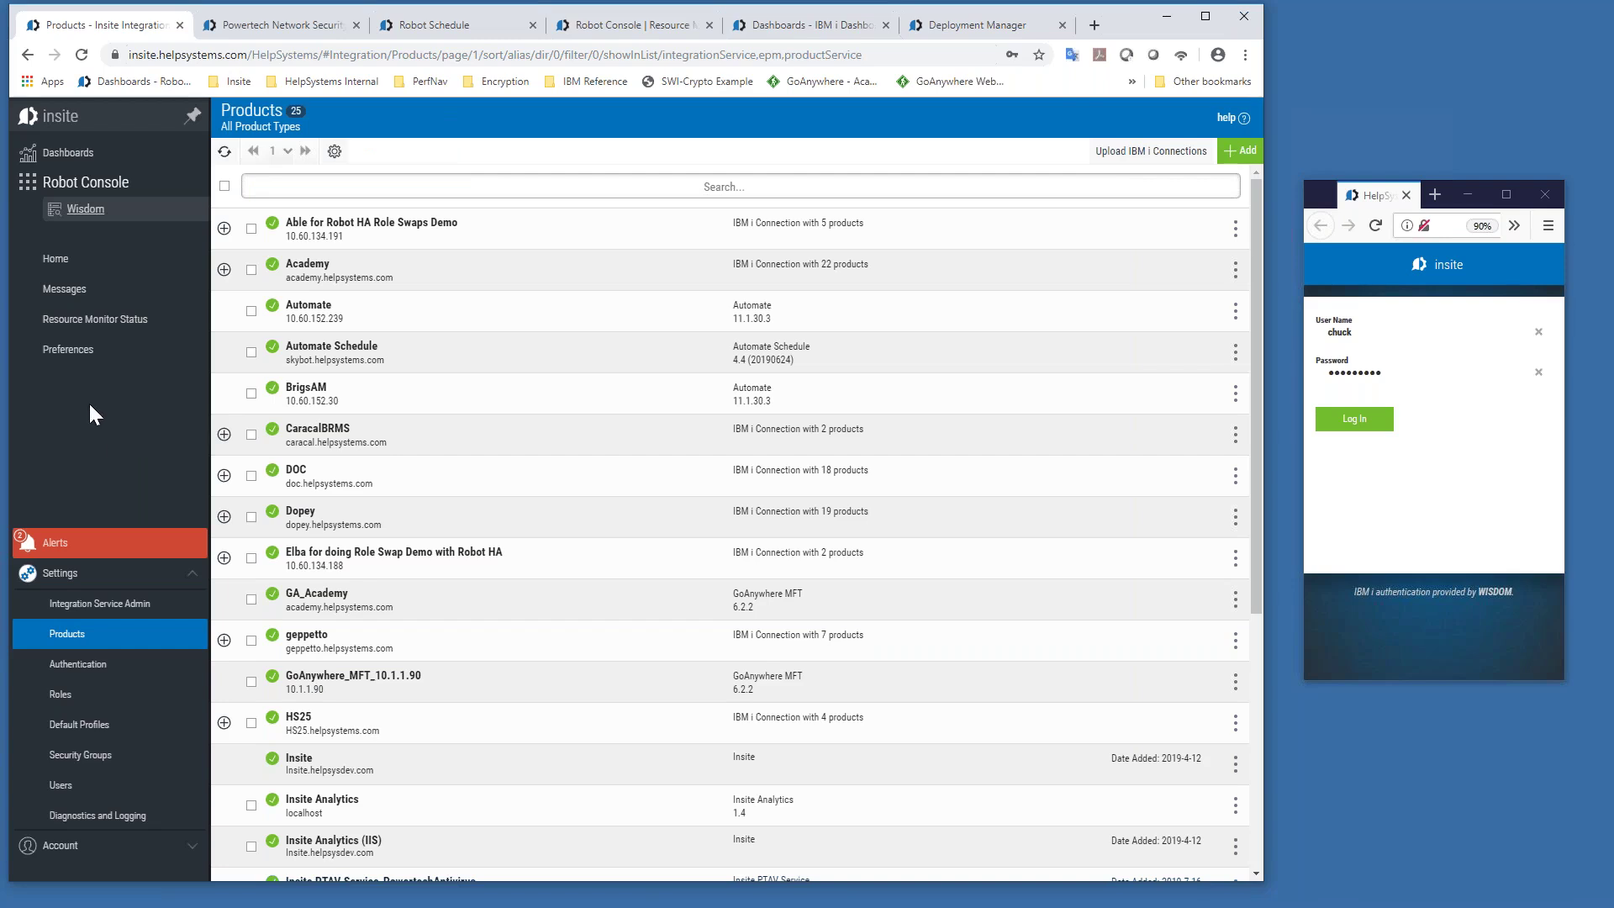
Step: View the list of products available in the product selector, and return to the Robot Console navigation
left_click(91, 192)
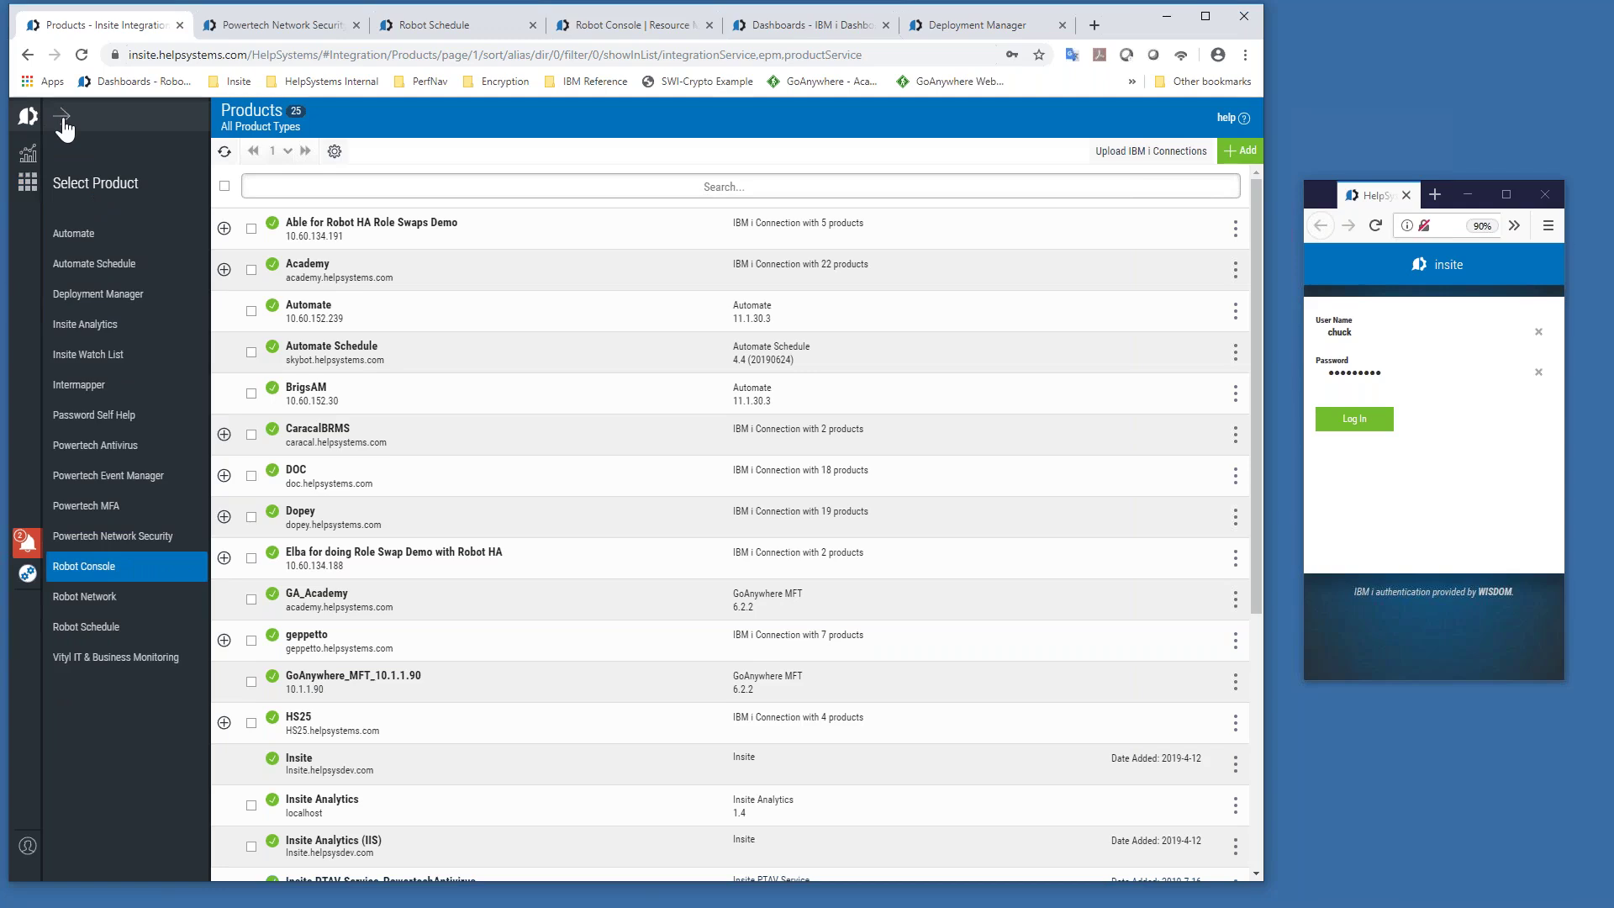
left_click(60, 120)
left_click(84, 192)
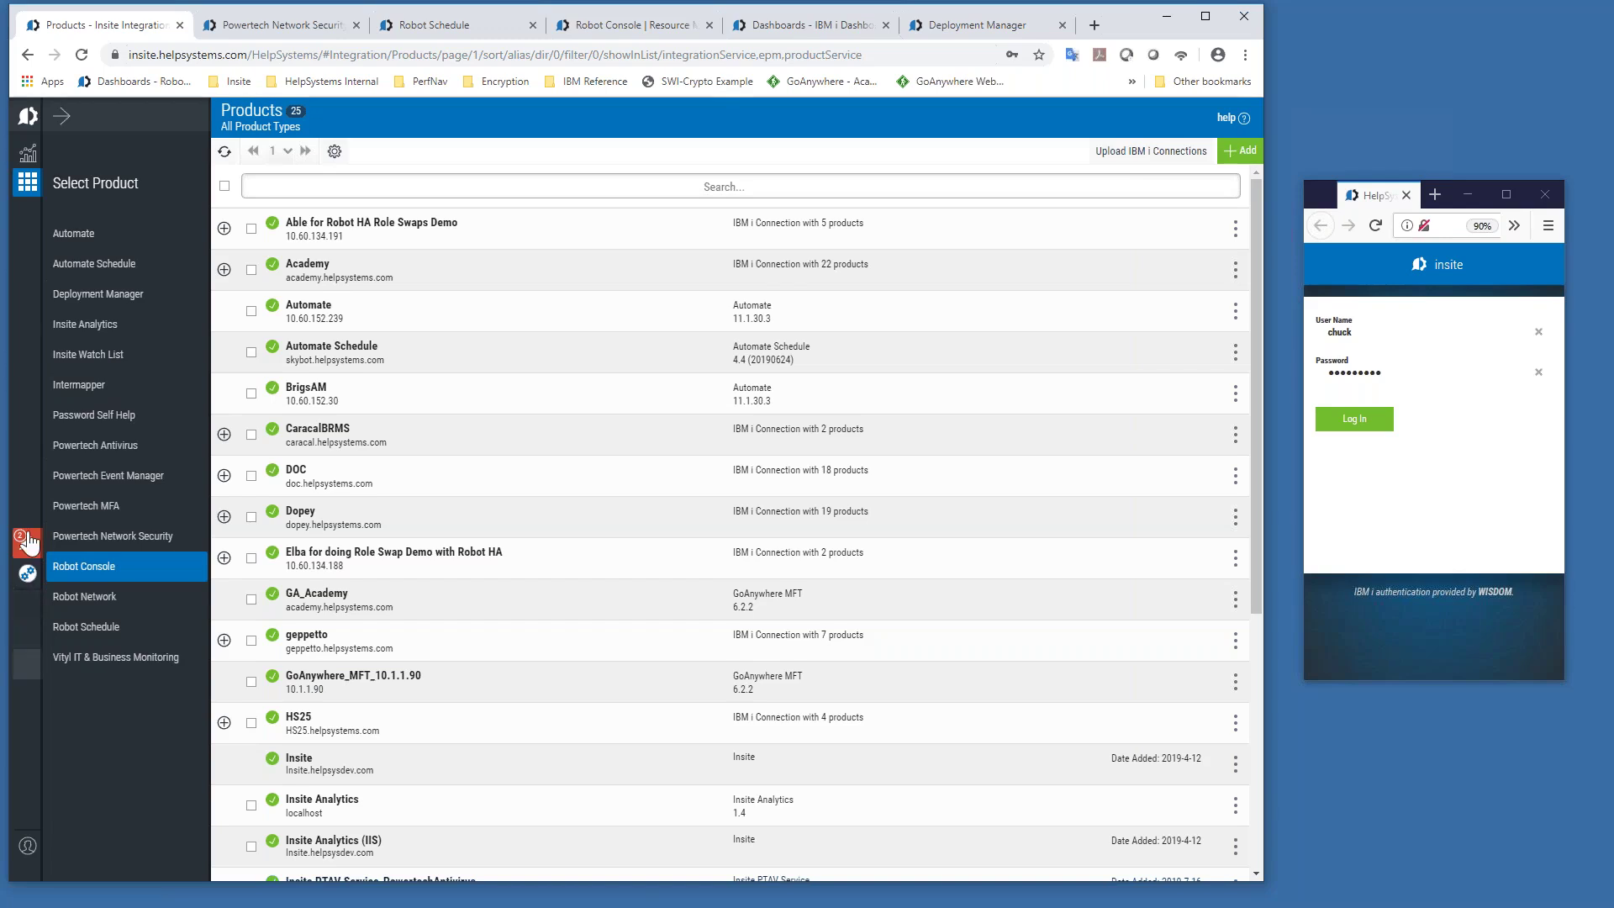
left_click(62, 118)
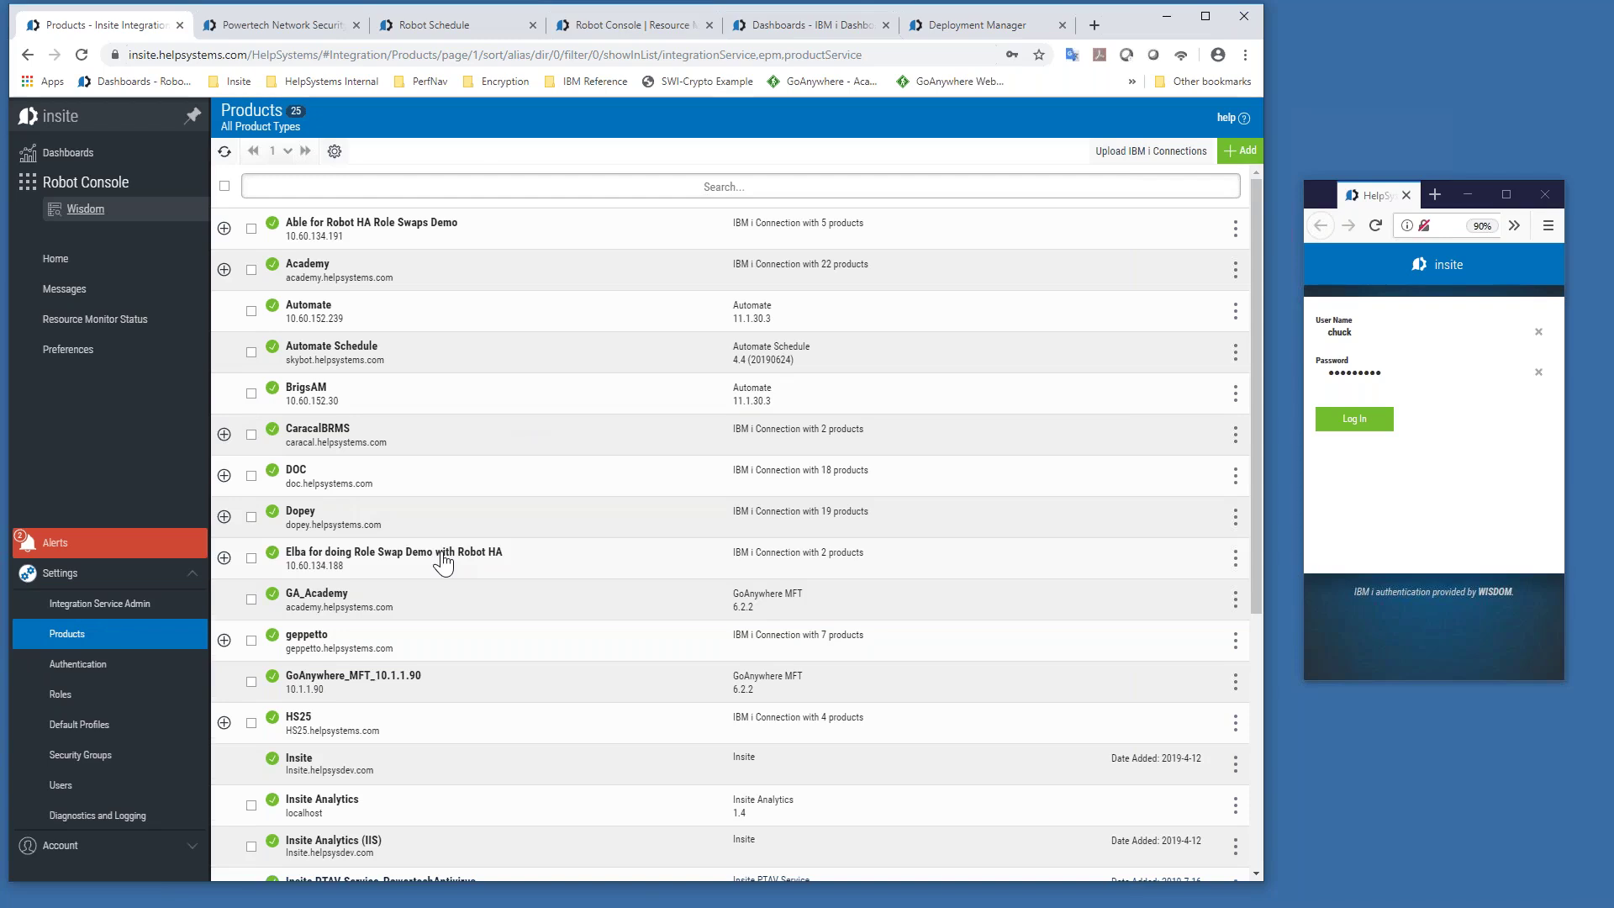
Step: Expand the Wisdom connection in the Products list, review its installed products and versions, and collapse it again
scroll(443, 562, "down", 2)
scroll(443, 561, "down", 1)
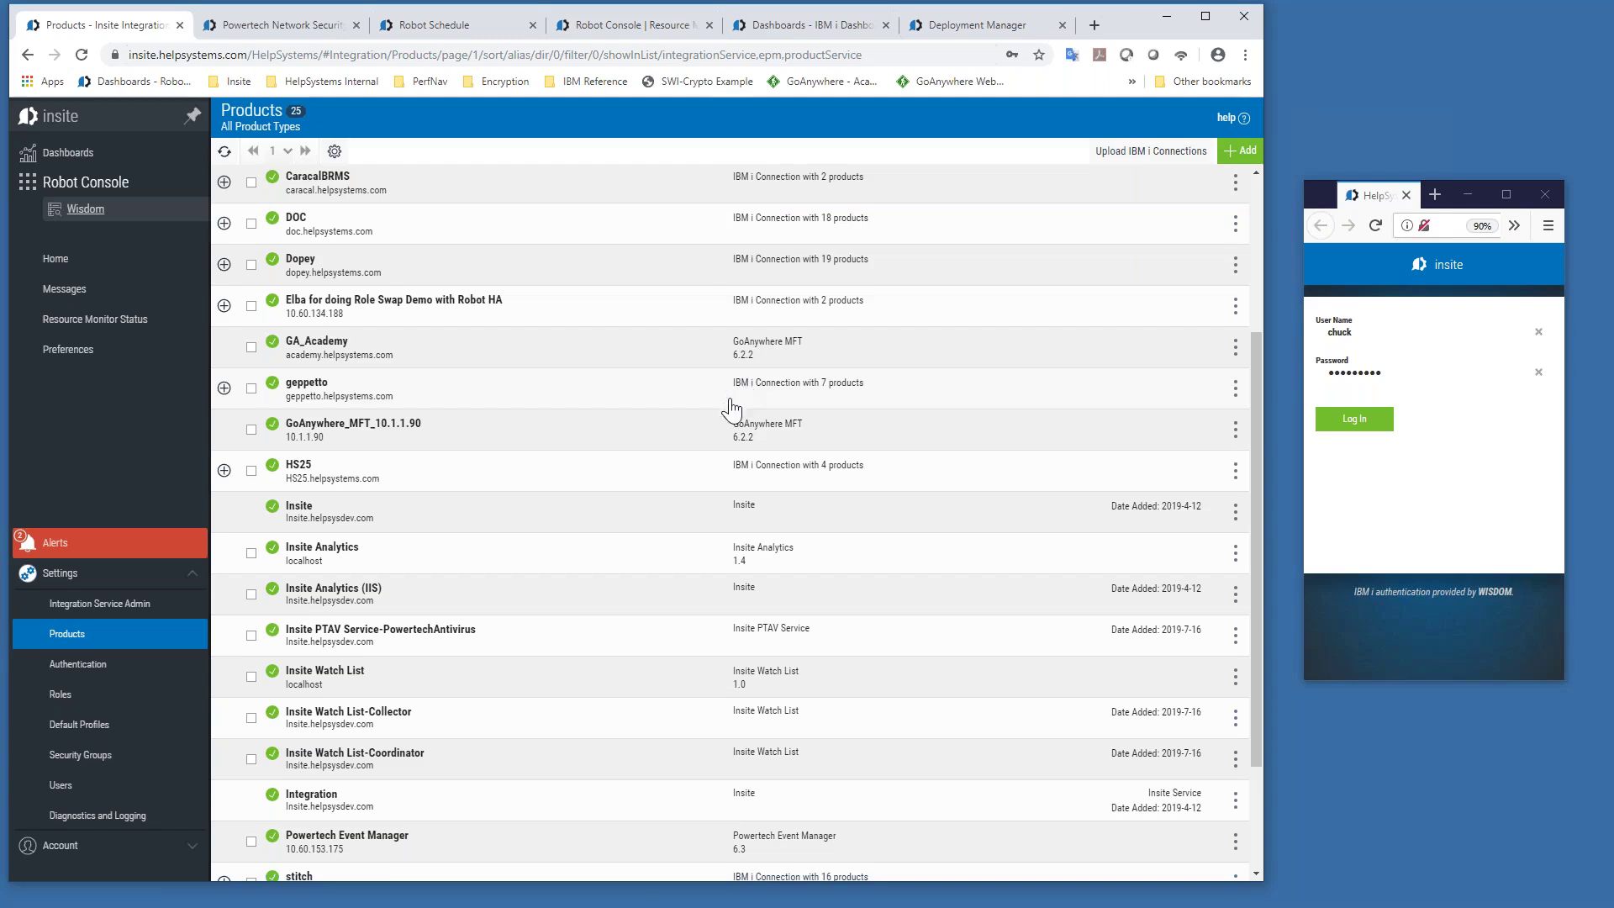
scroll(744, 530, "down", 3)
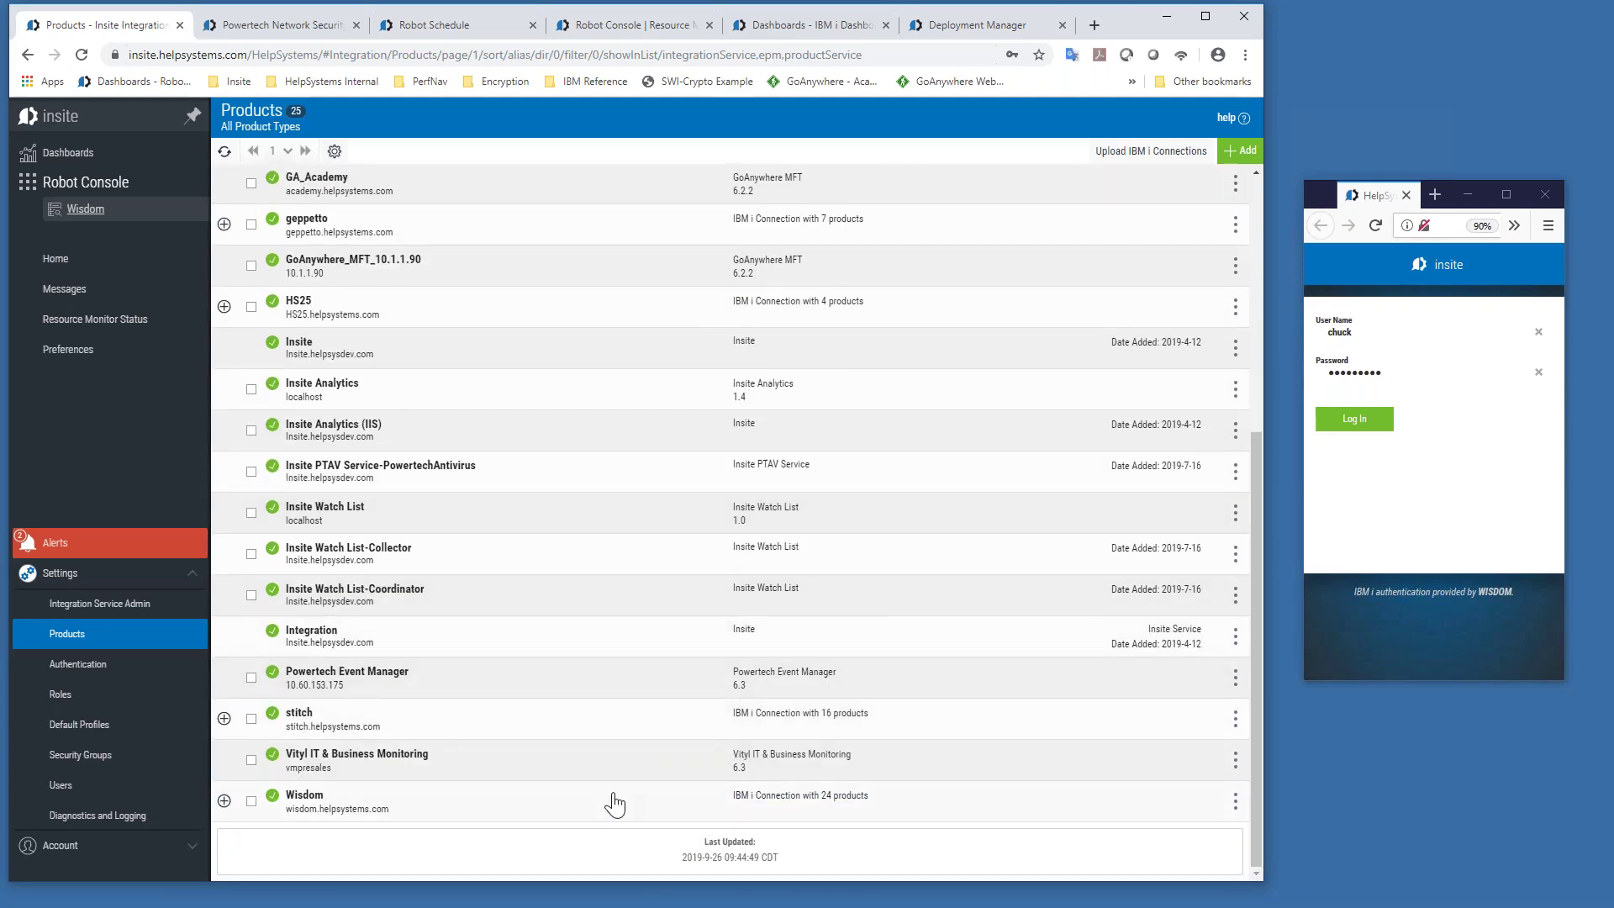
left_click(226, 803)
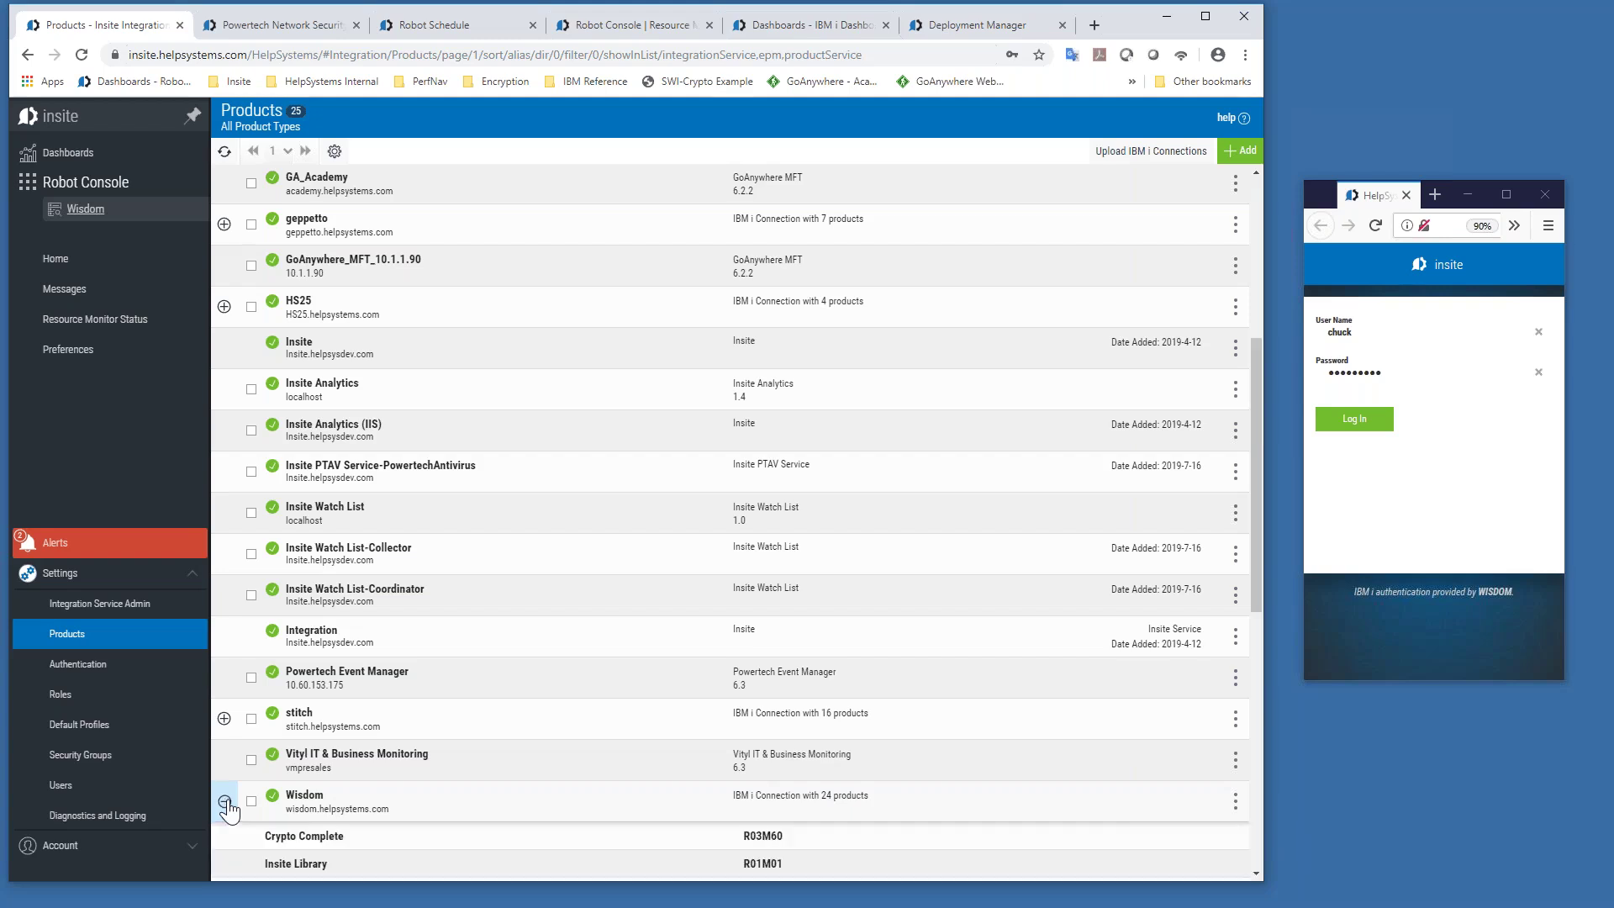
scroll(695, 787, "down", 3)
scroll(697, 790, "down", 5)
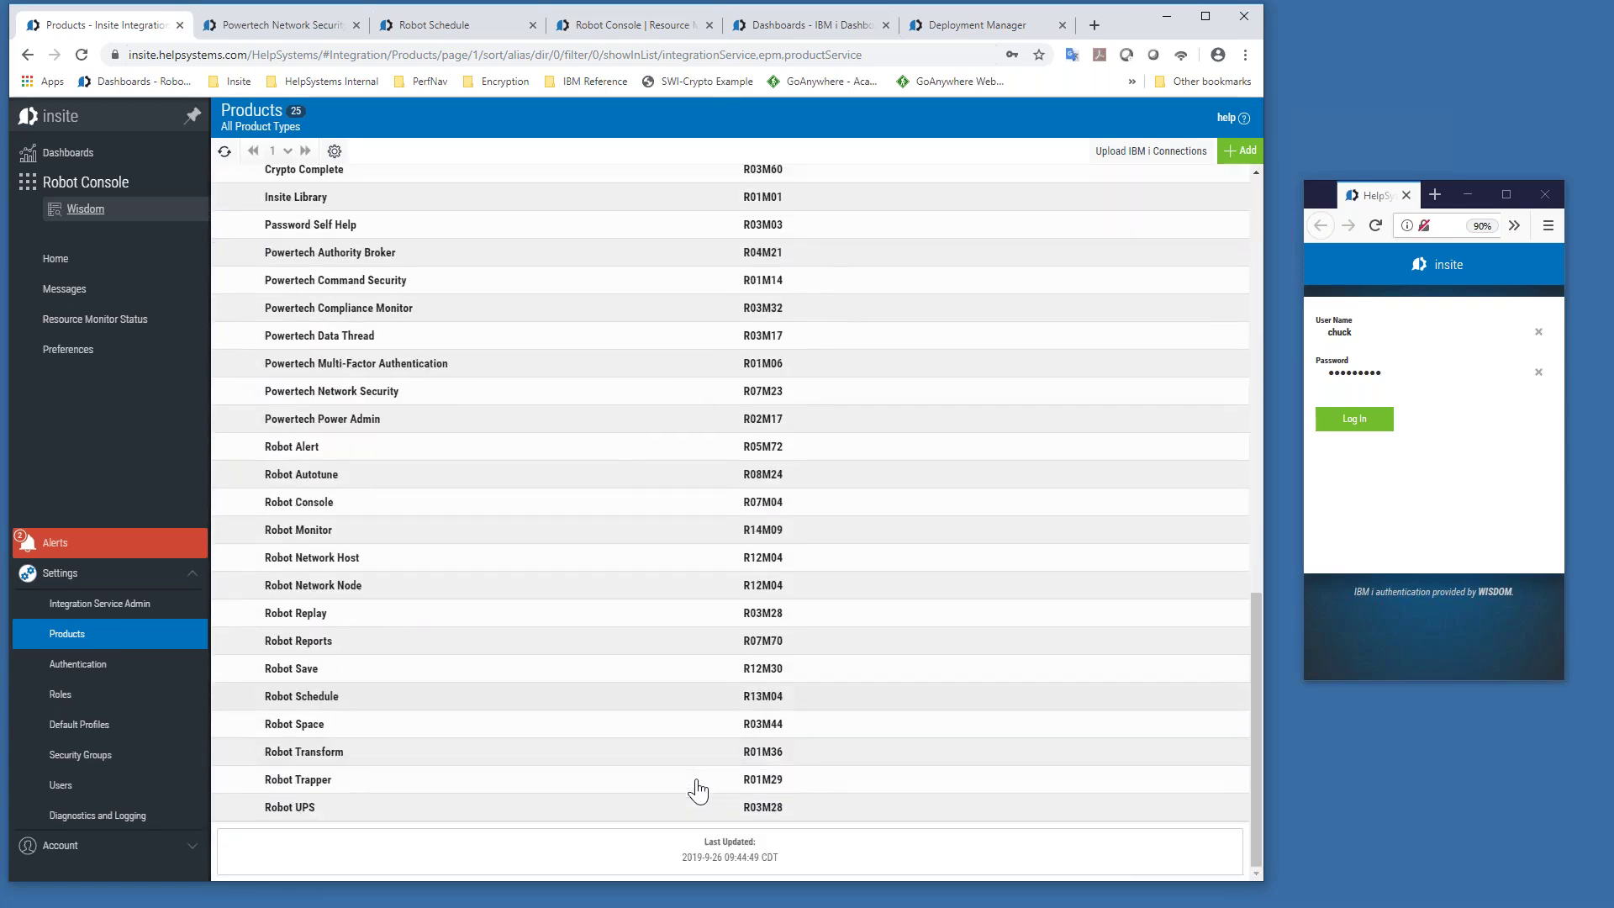
scroll(697, 790, "up", 1)
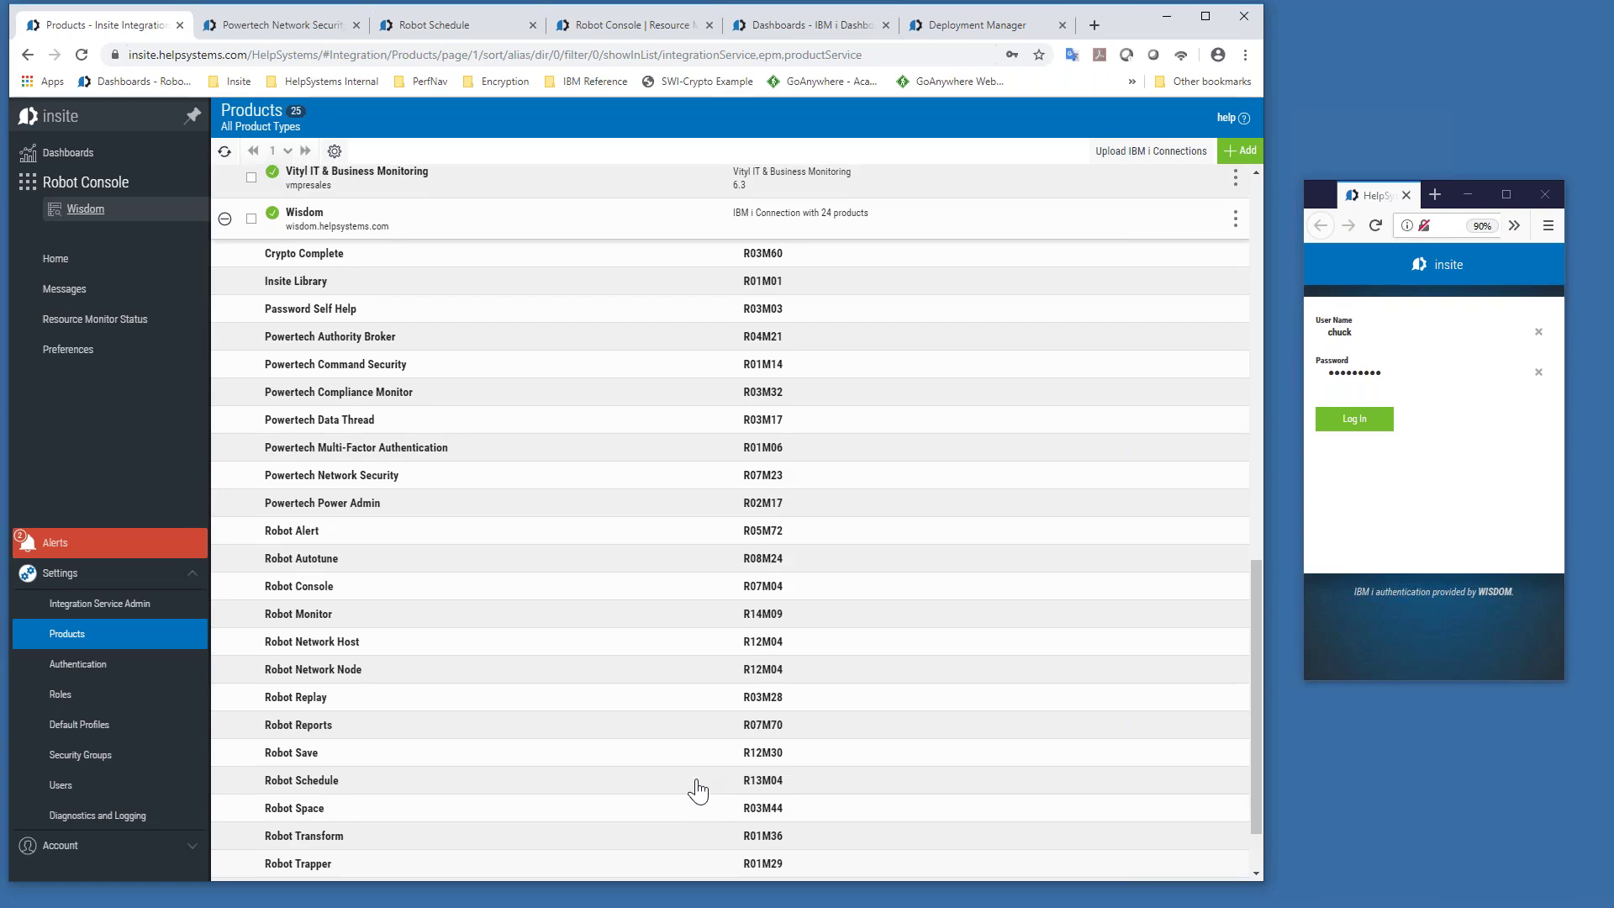
scroll(697, 790, "up", 1)
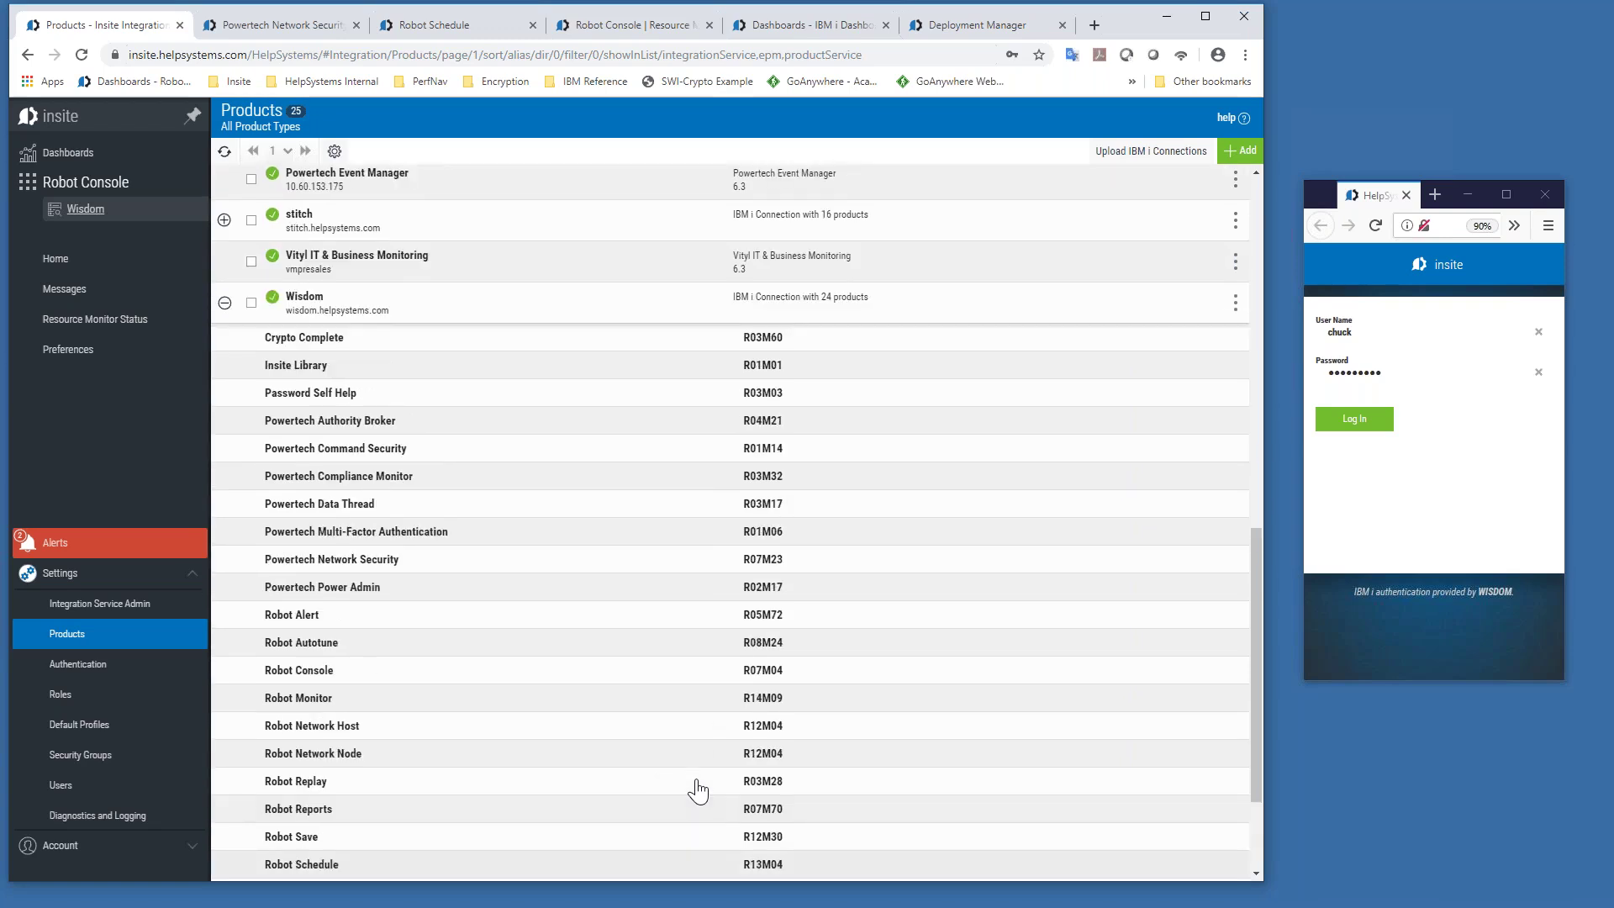
scroll(696, 790, "up", 1)
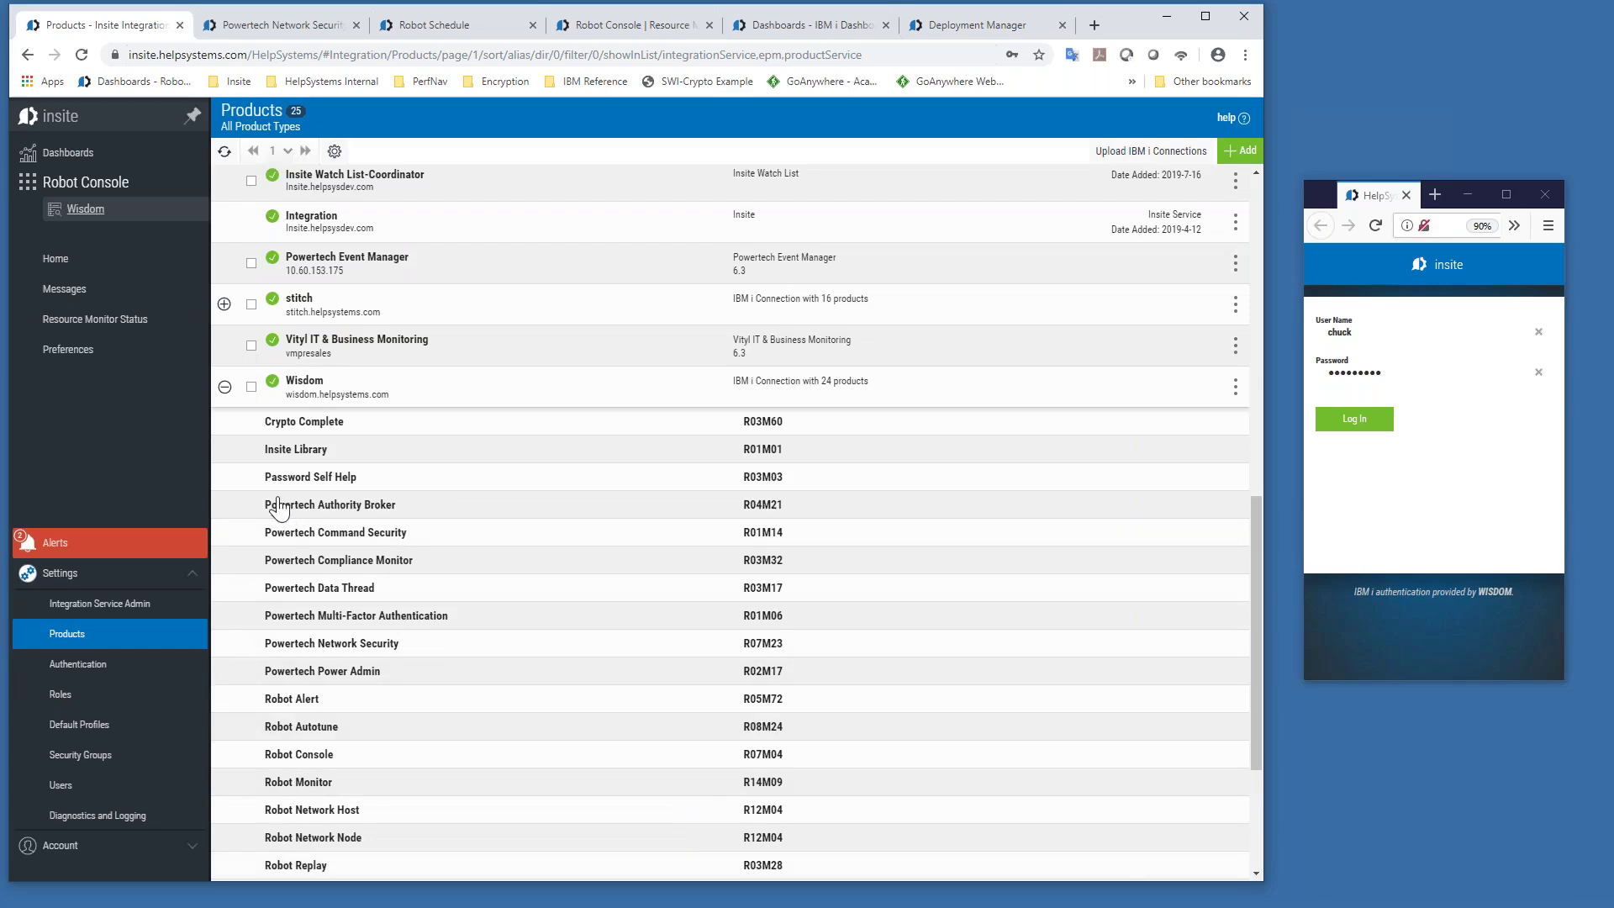
left_click(224, 388)
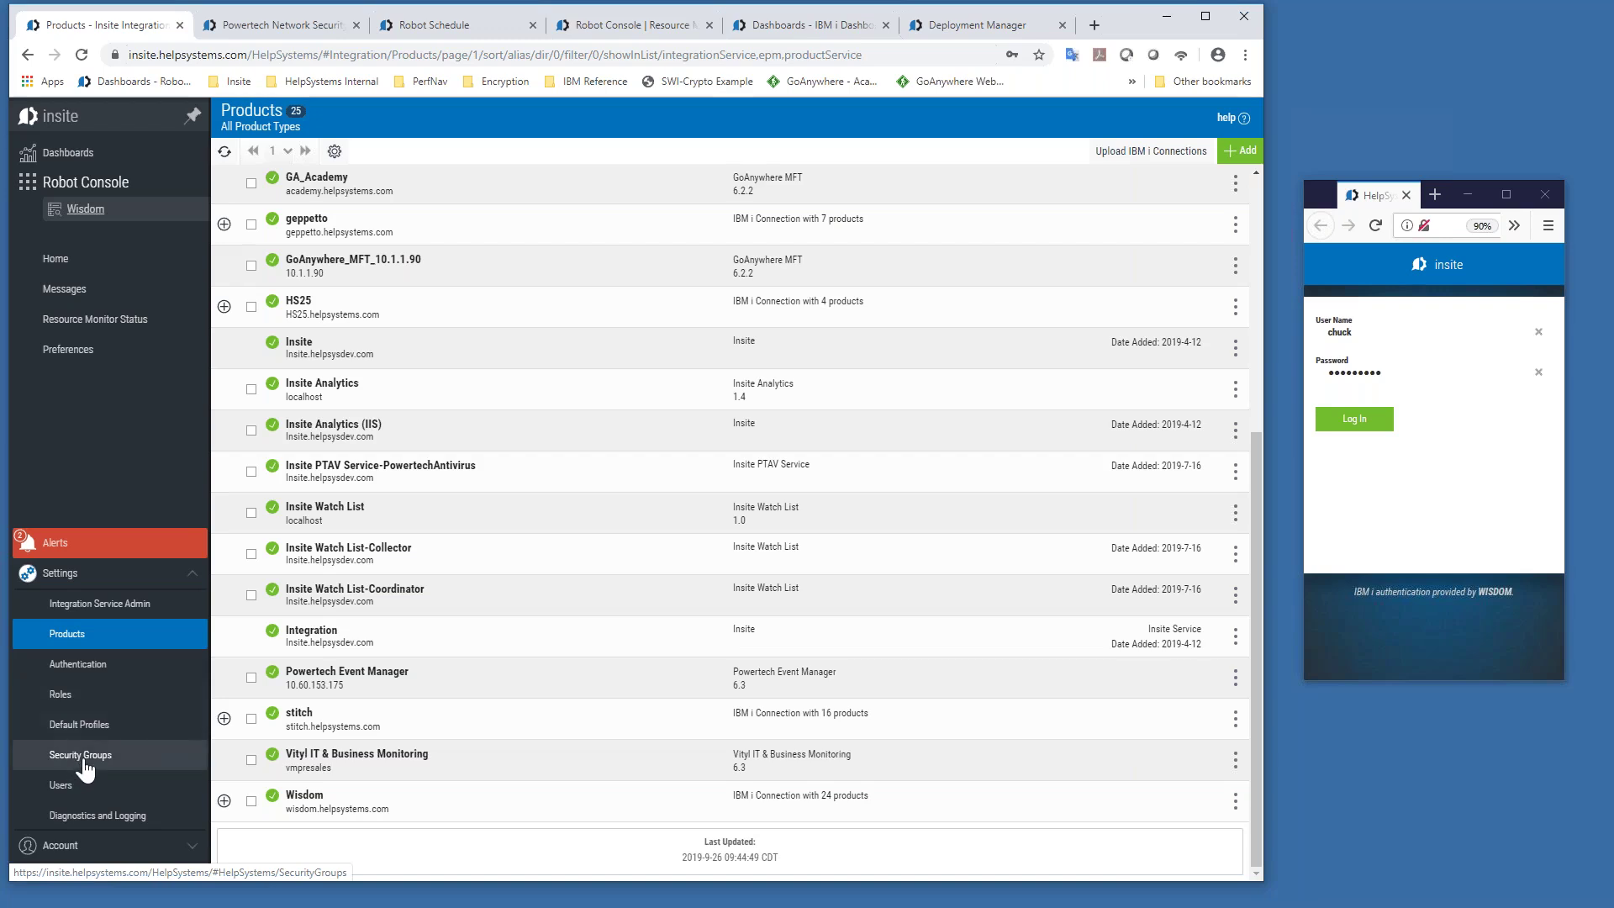
Step: Open the Schedule role for editing and examine which products and systems it is authorized to
left_click(66, 698)
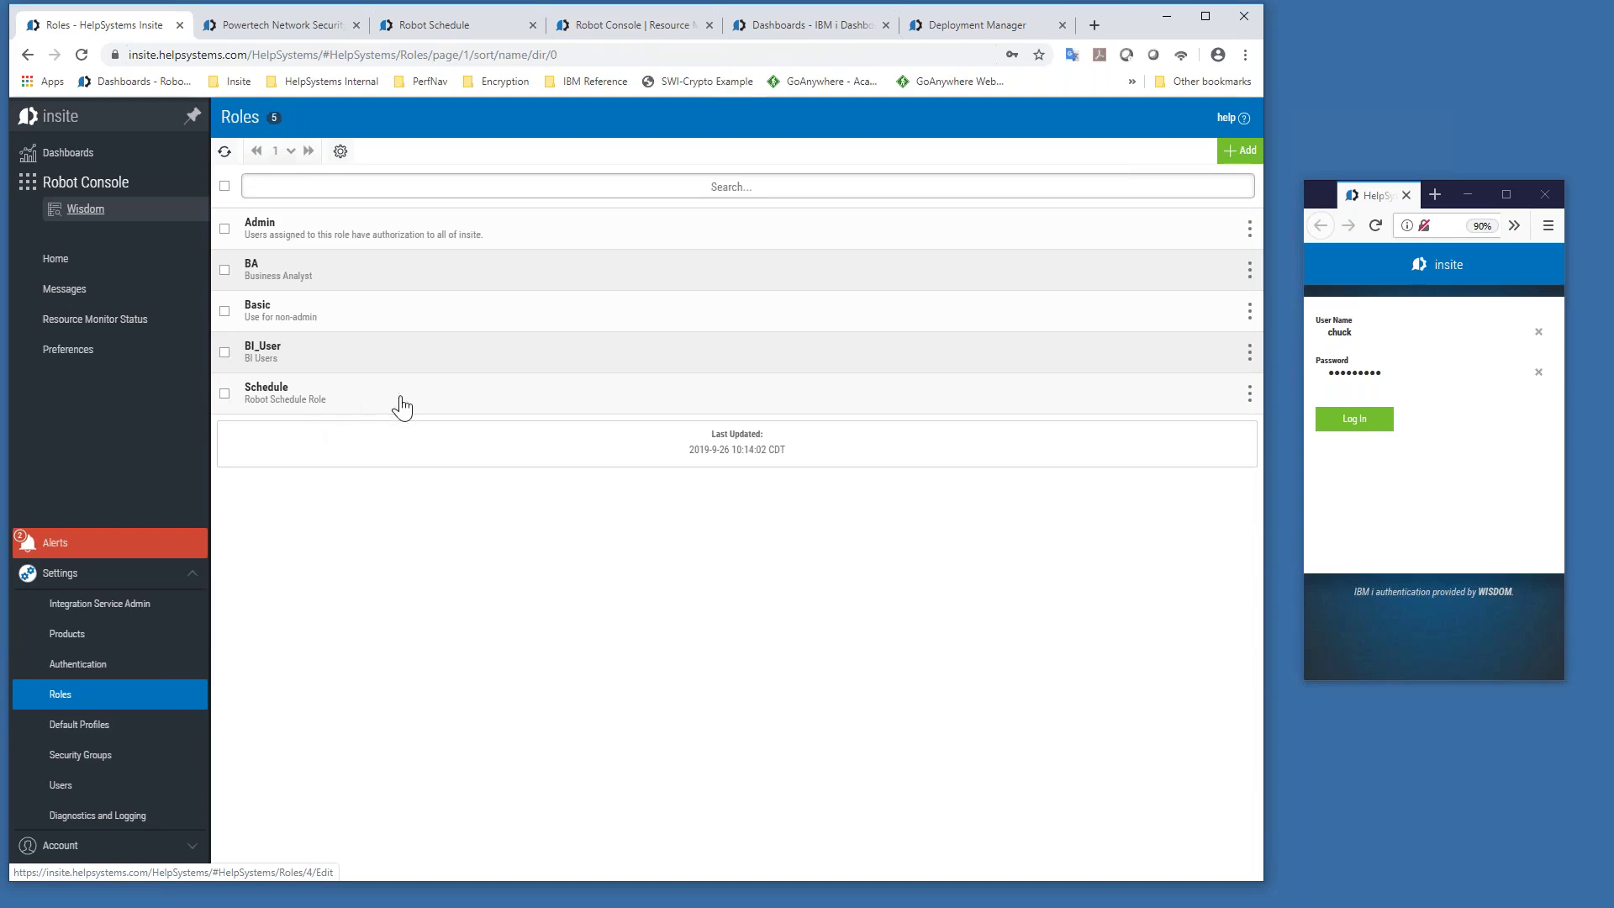
left_click(402, 407)
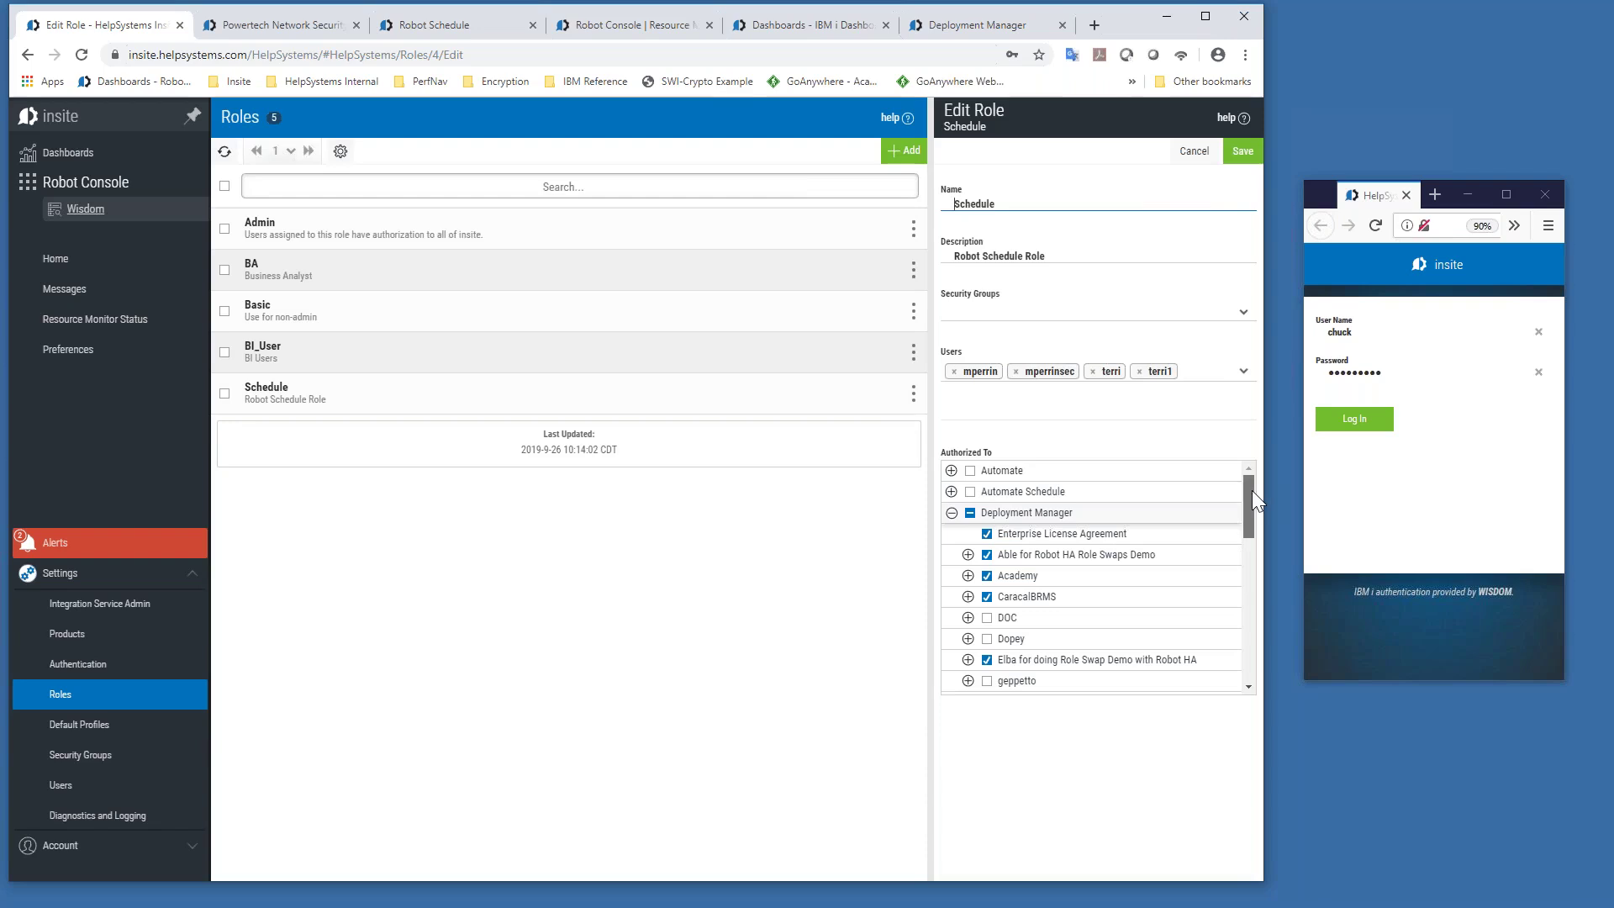
mouse_move(1252, 491)
left_mouse_down()
mouse_move(1249, 540)
mouse_move(1249, 489)
left_mouse_up()
left_click_drag(1249, 504, 1237, 652)
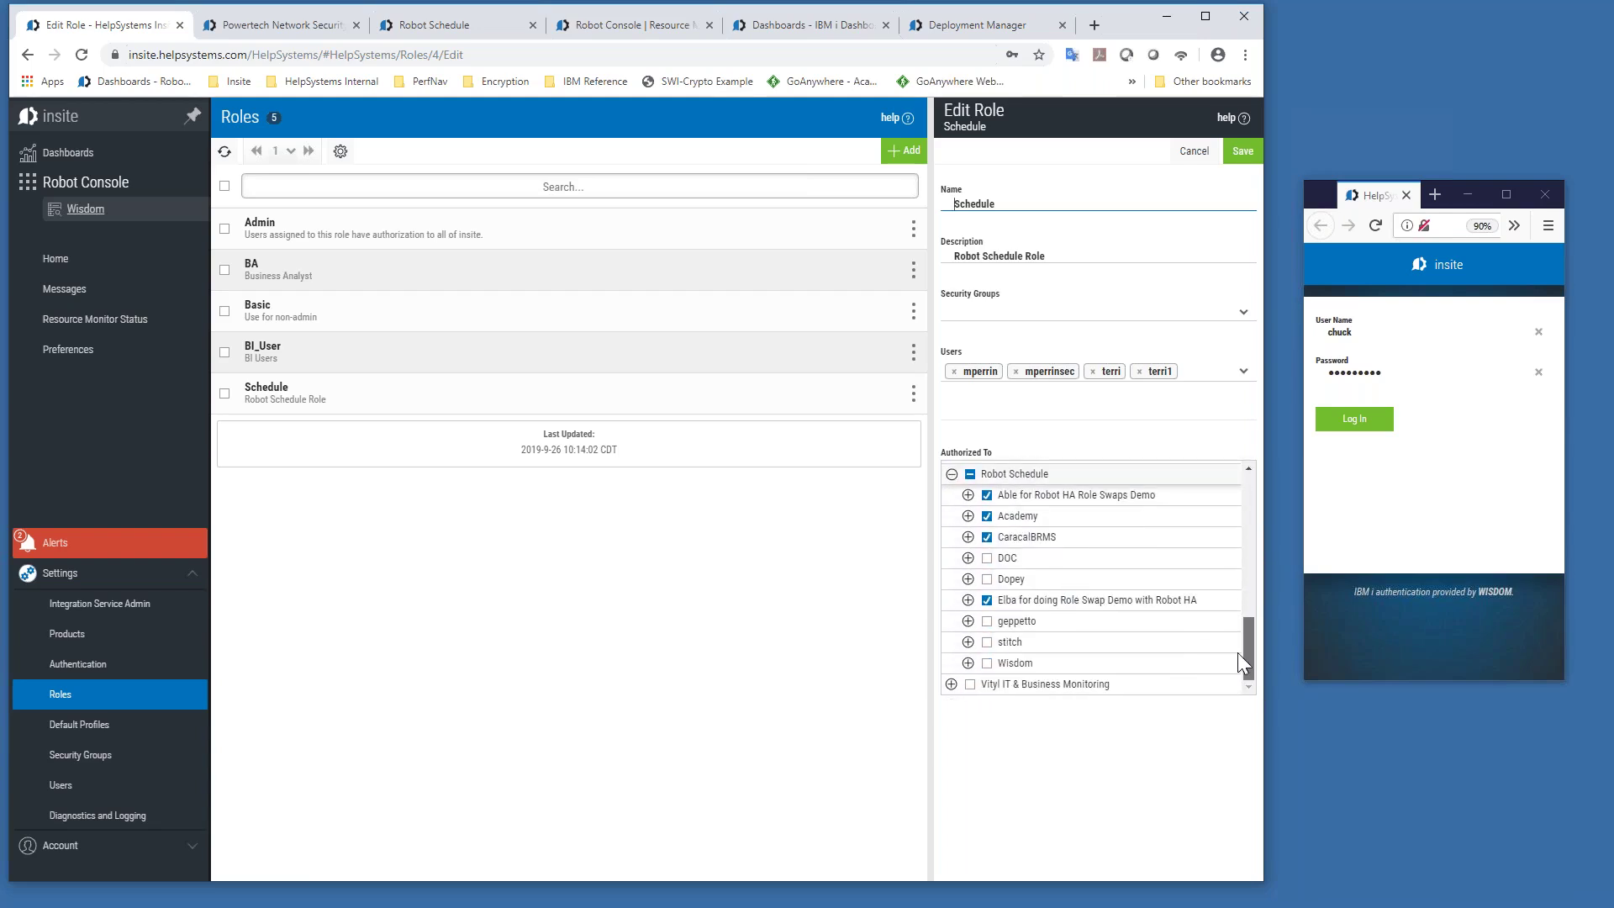
left_click(985, 533)
left_click_drag(1251, 648, 1254, 501)
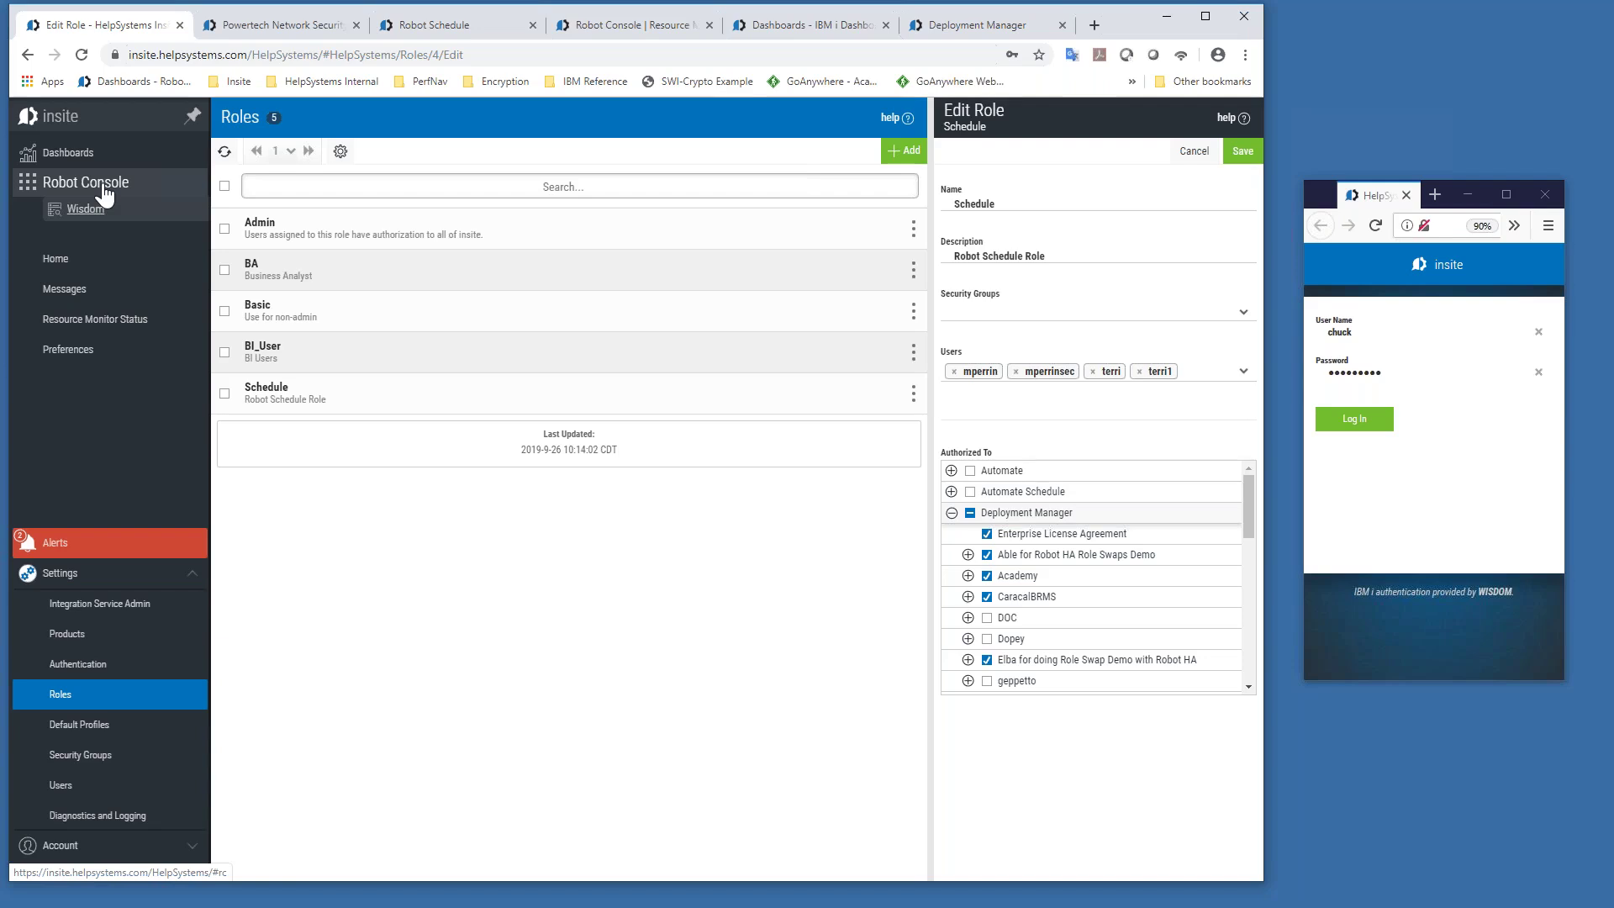
Step: Switch to the Powertech Network Security page and show Wisdom's transaction counts for the Last 7 Days
left_click(254, 29)
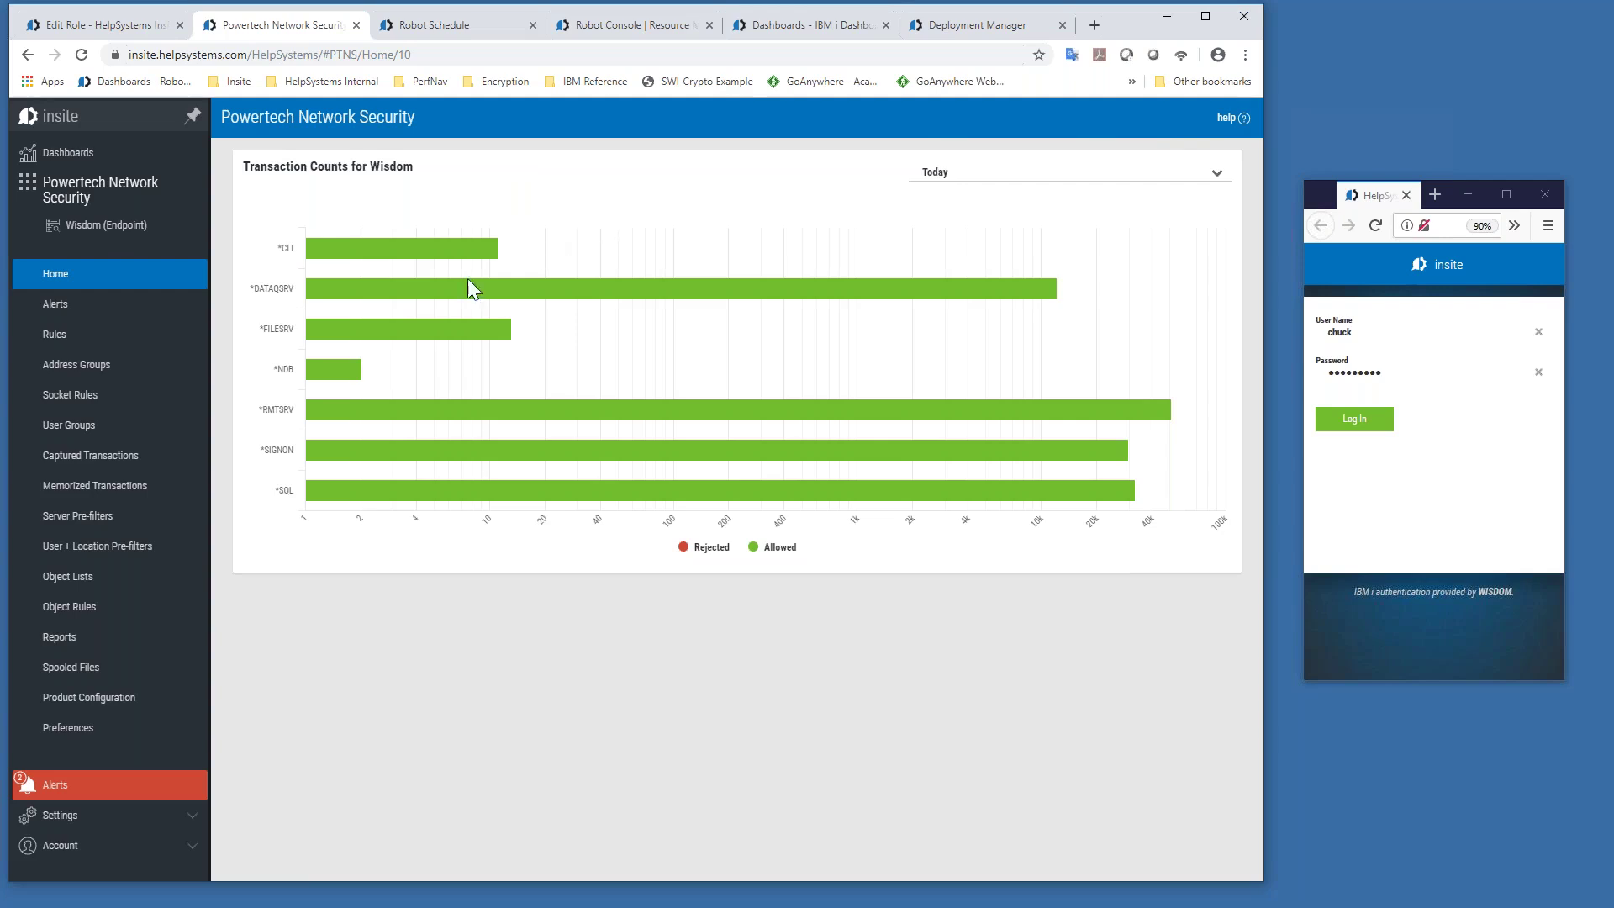
mouse_move(531, 246)
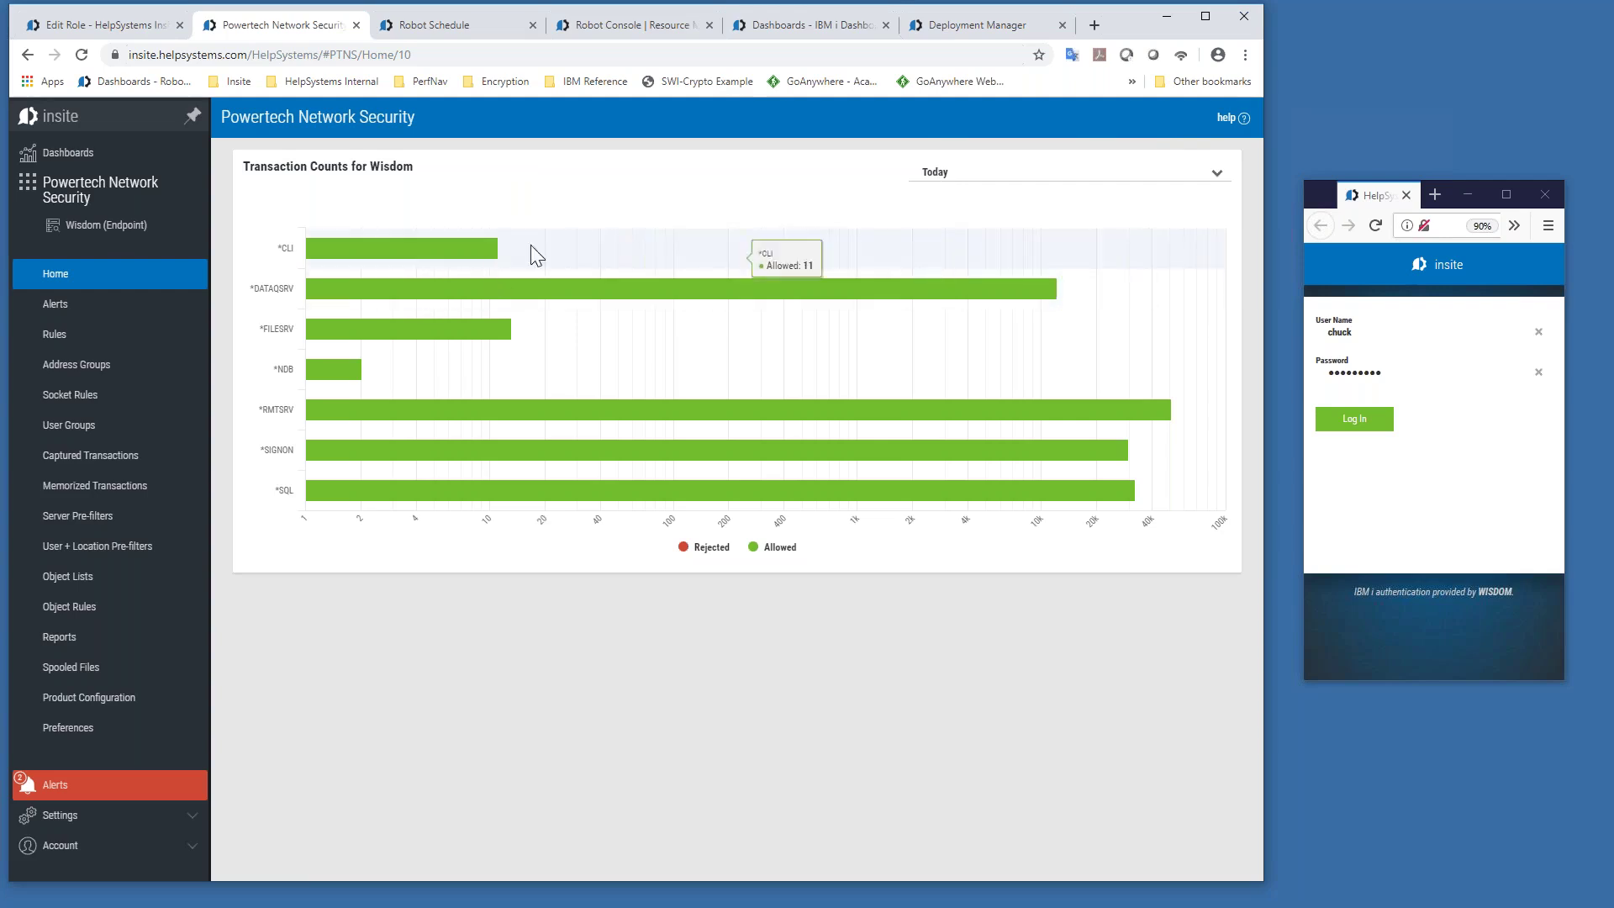
left_click(963, 178)
left_click(962, 229)
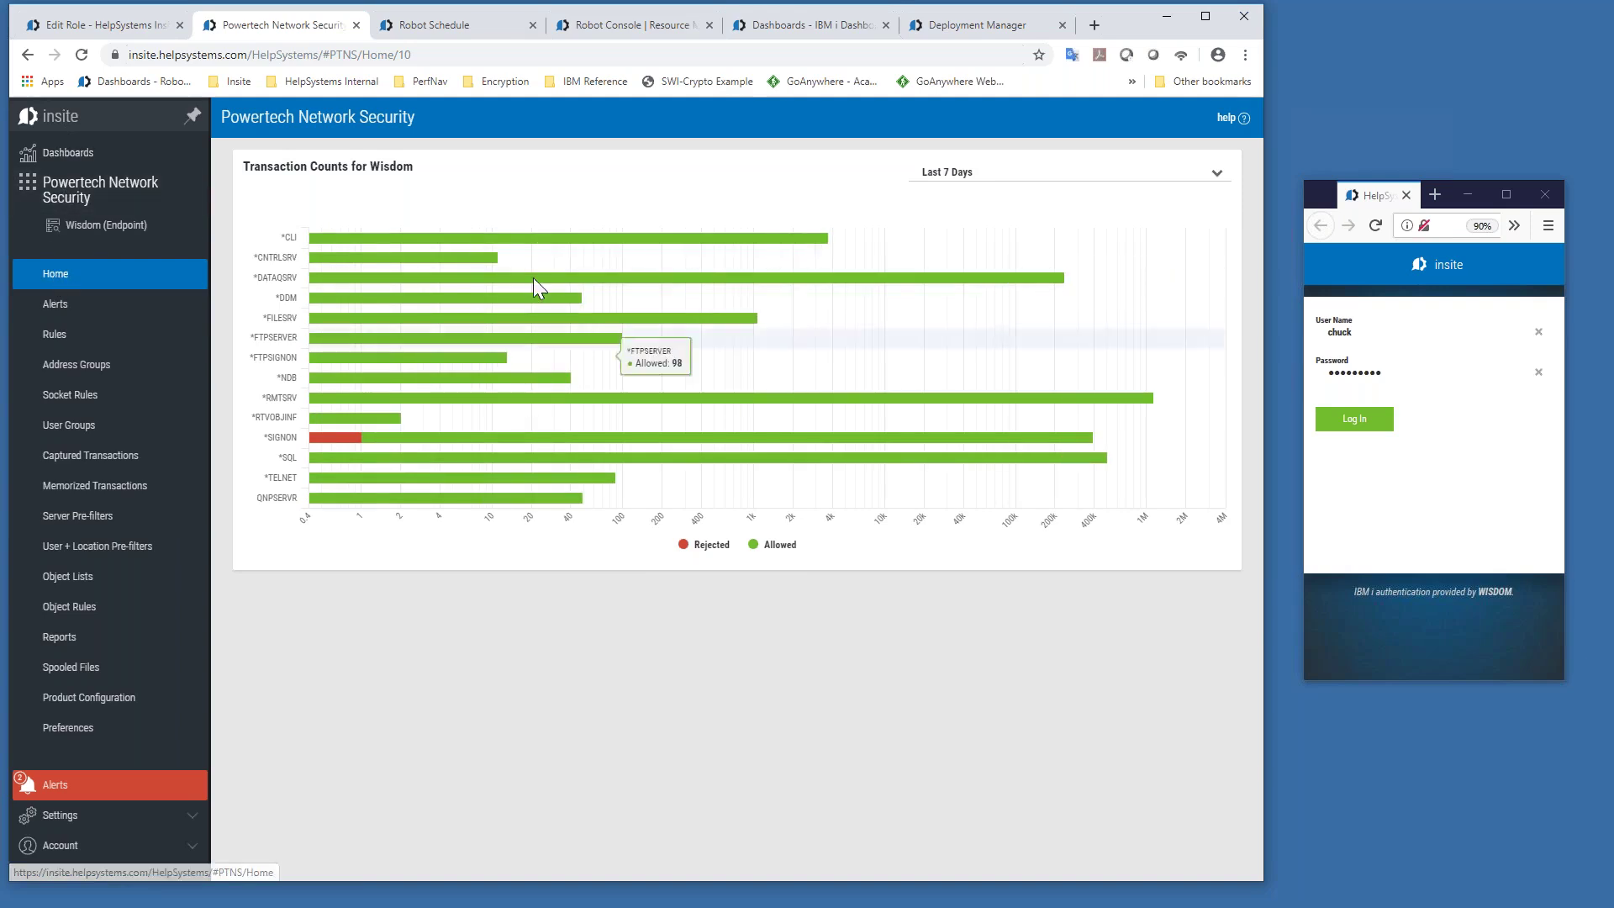
mouse_move(419, 497)
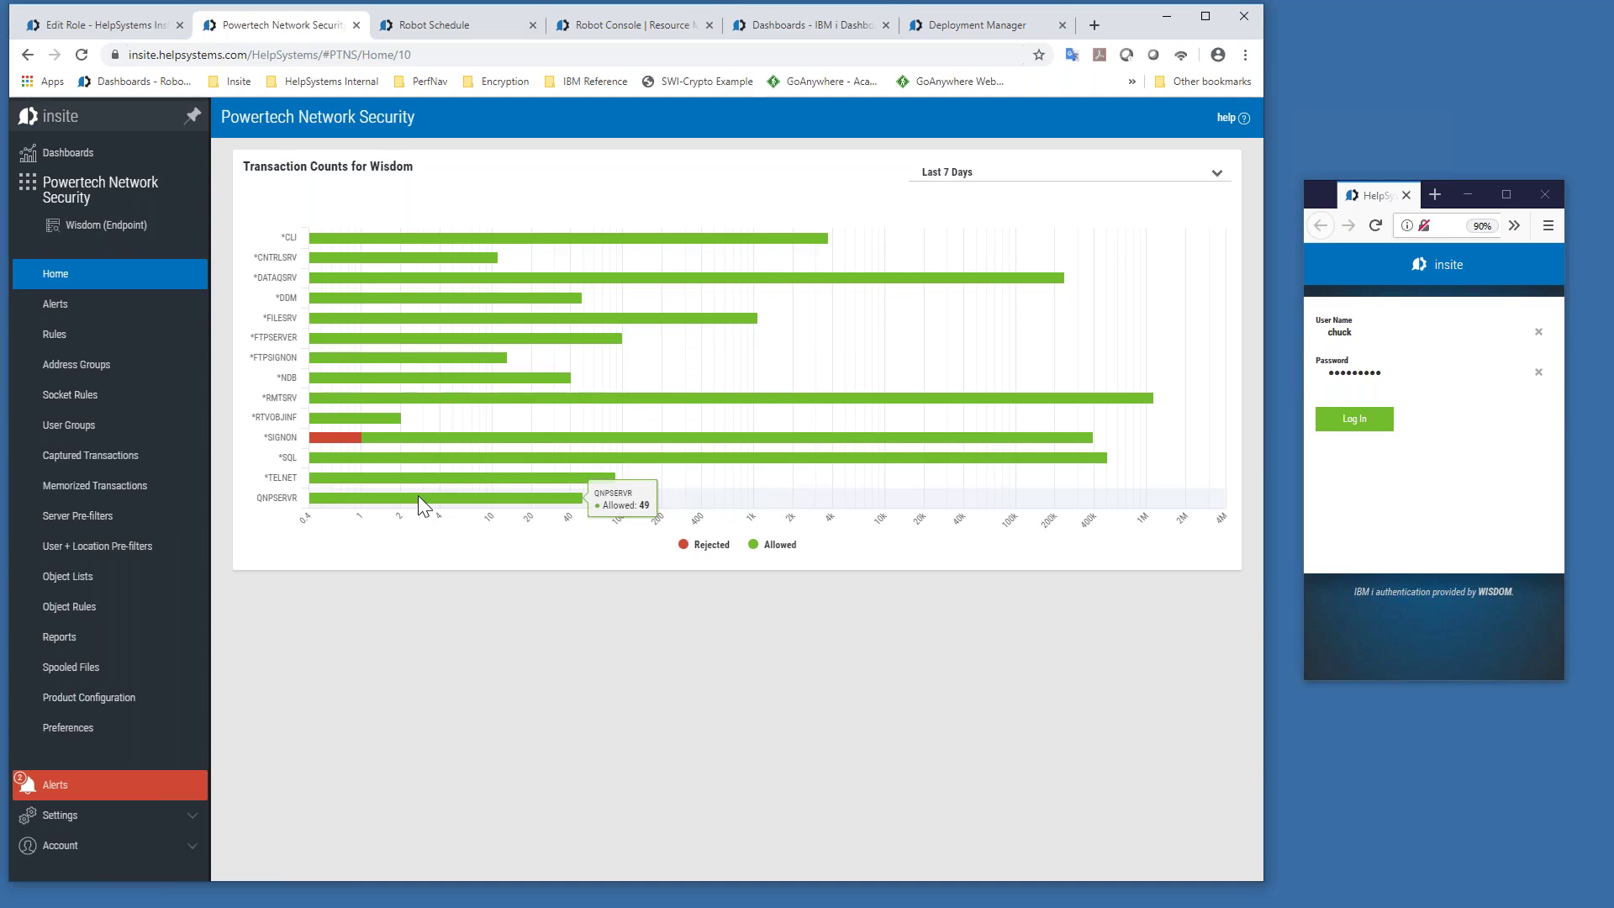
Step: Open the Powertech Network Security rules list, and briefly check the product selector
left_click(47, 344)
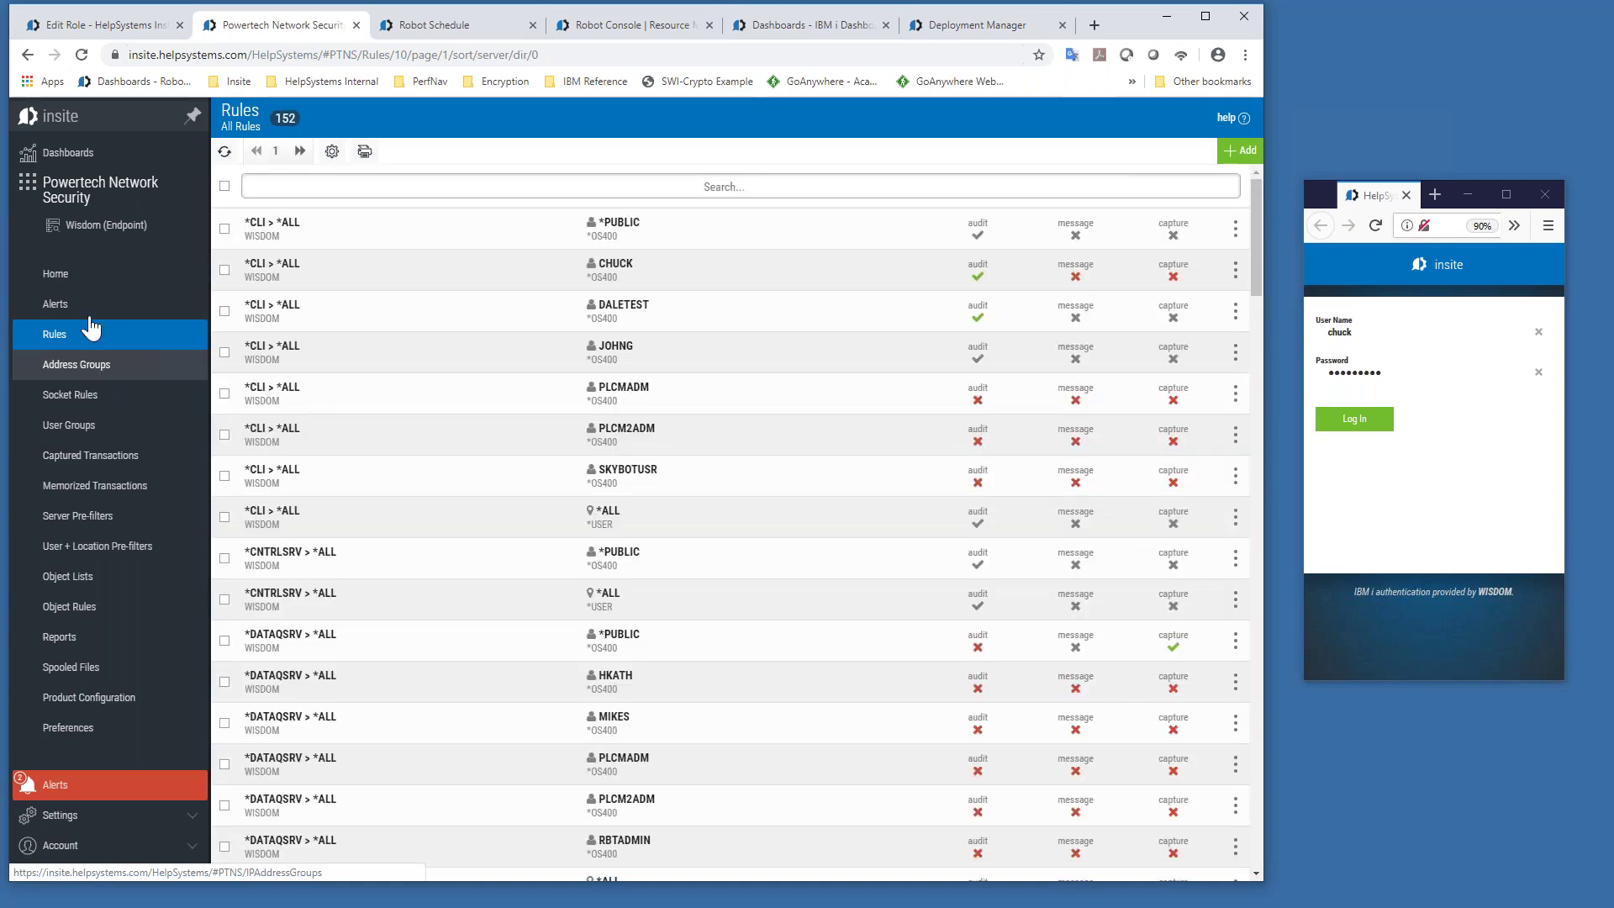
left_click(74, 202)
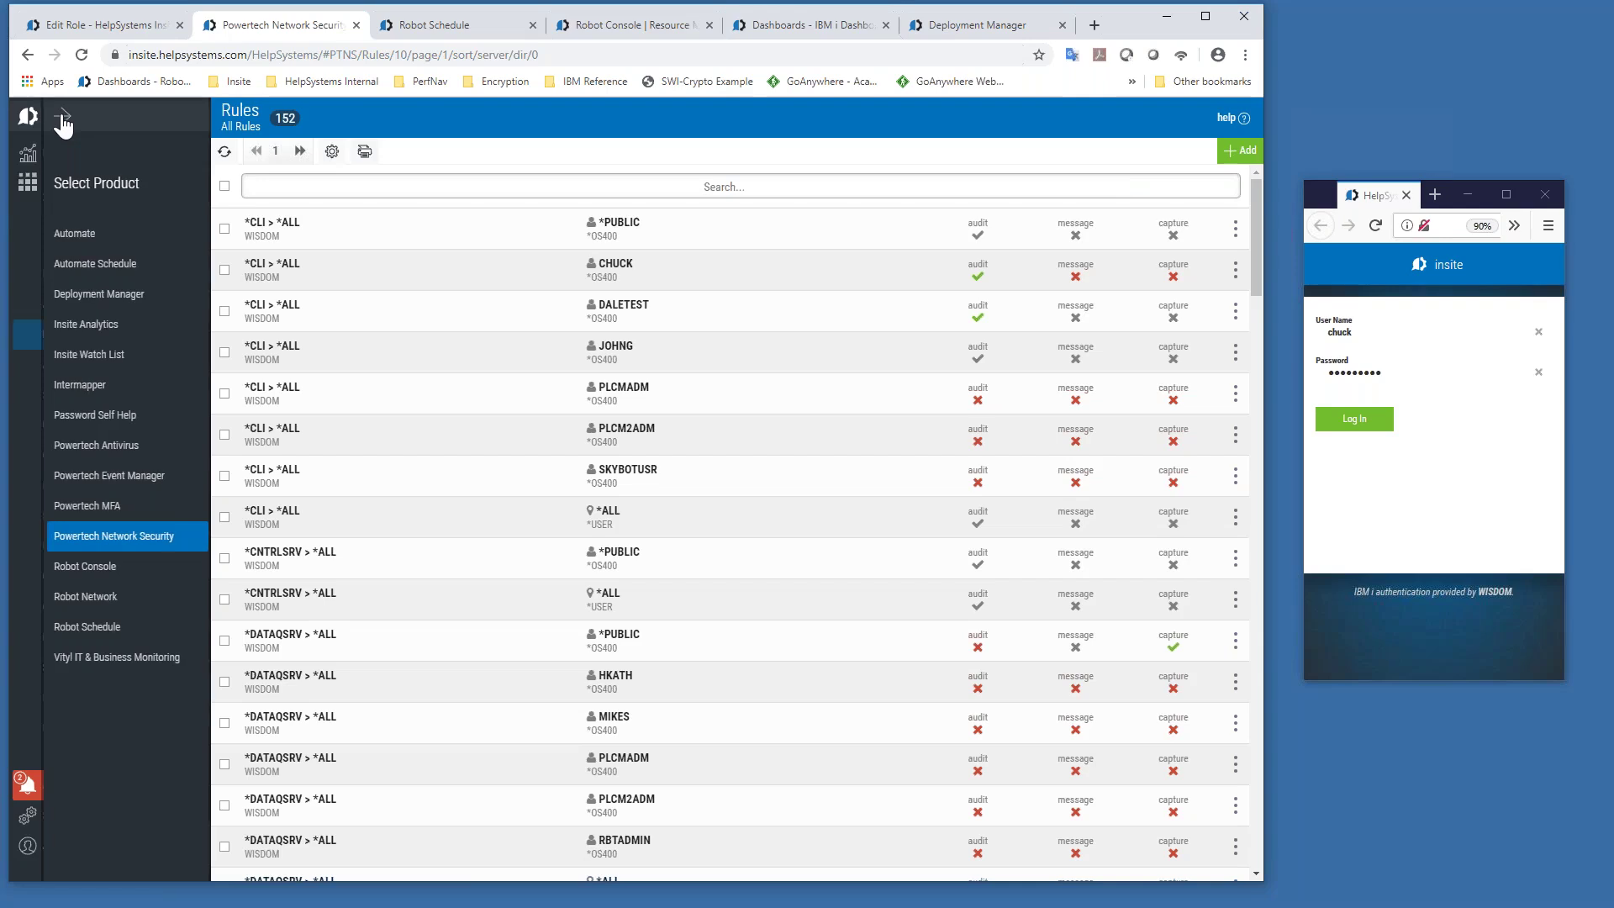
left_click(63, 124)
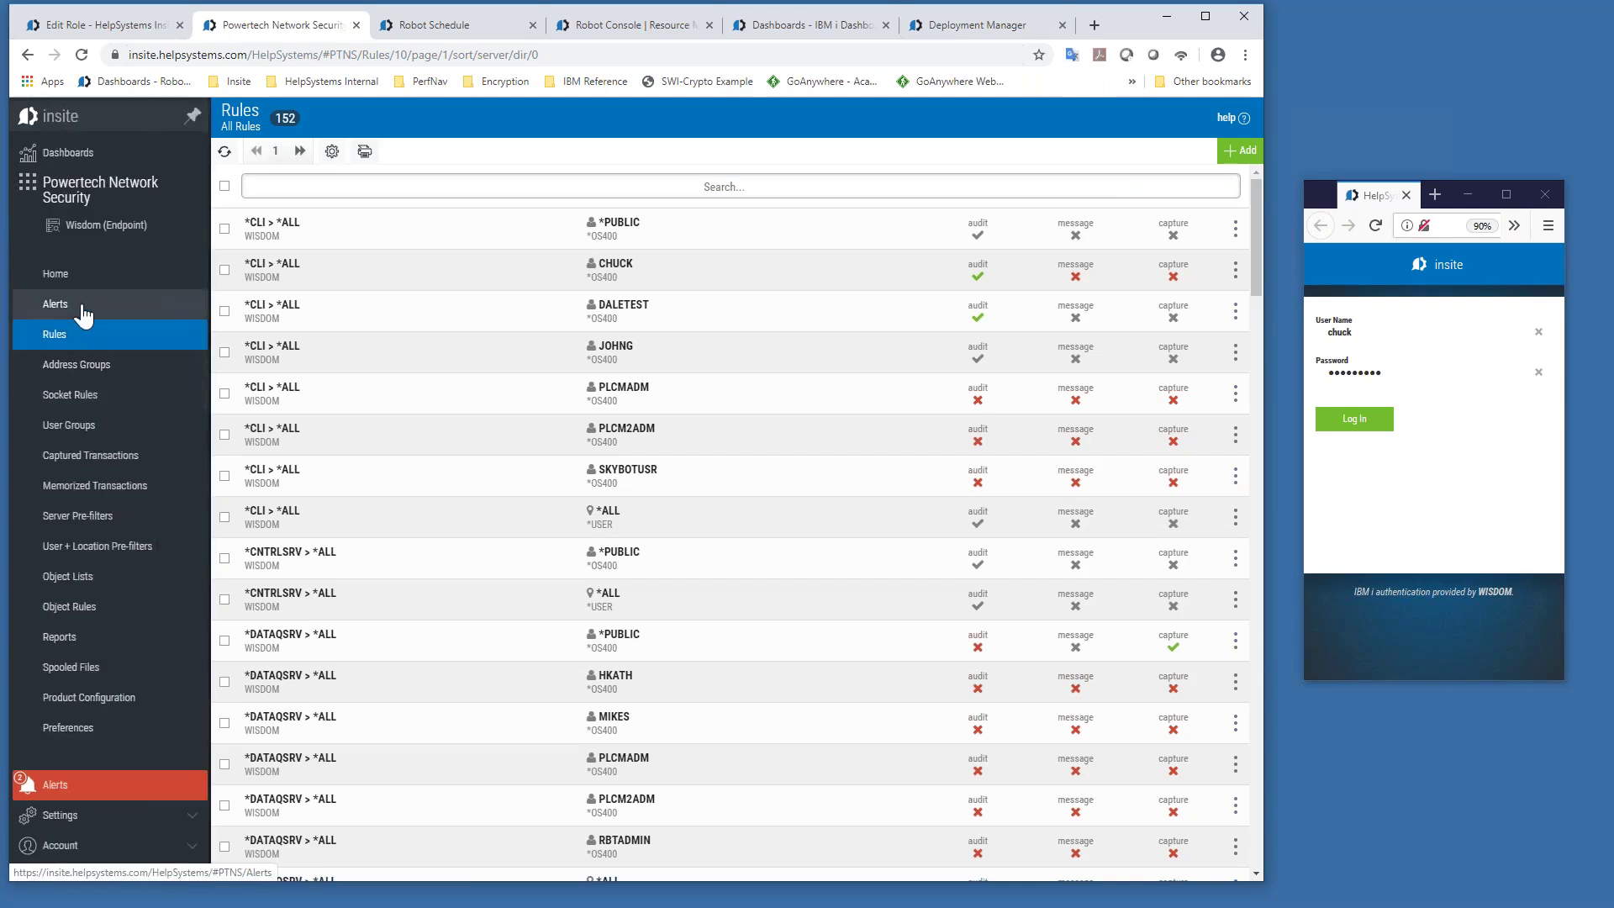
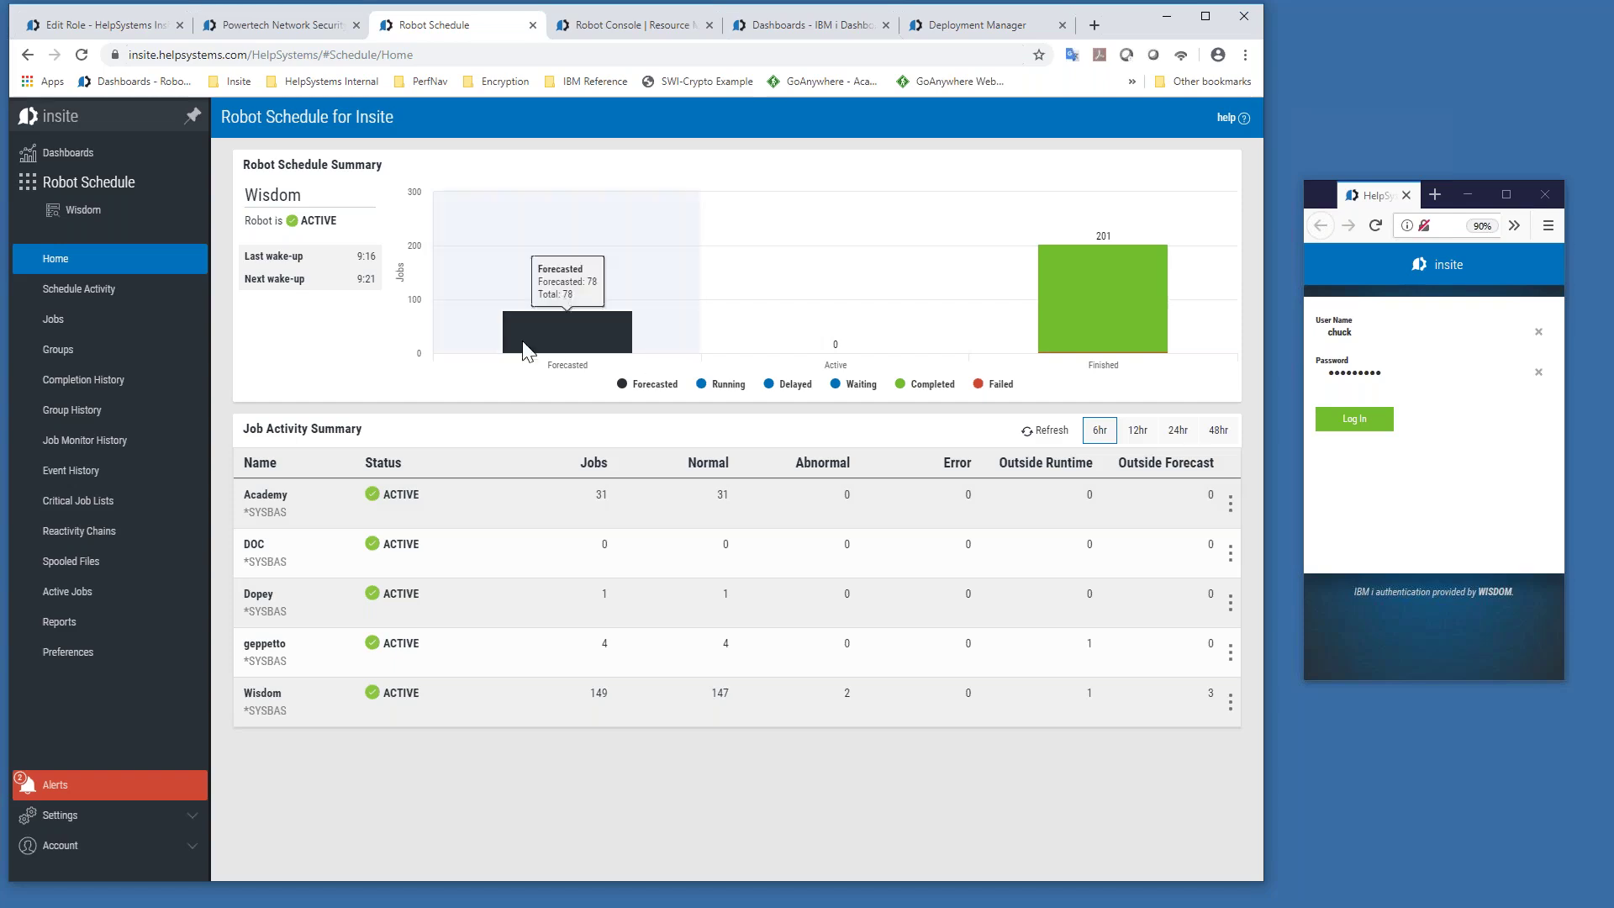
Step: Review the job log of the waiting CLERRINV job in Robot Schedule's Schedule Activity, and close the log
left_click(92, 299)
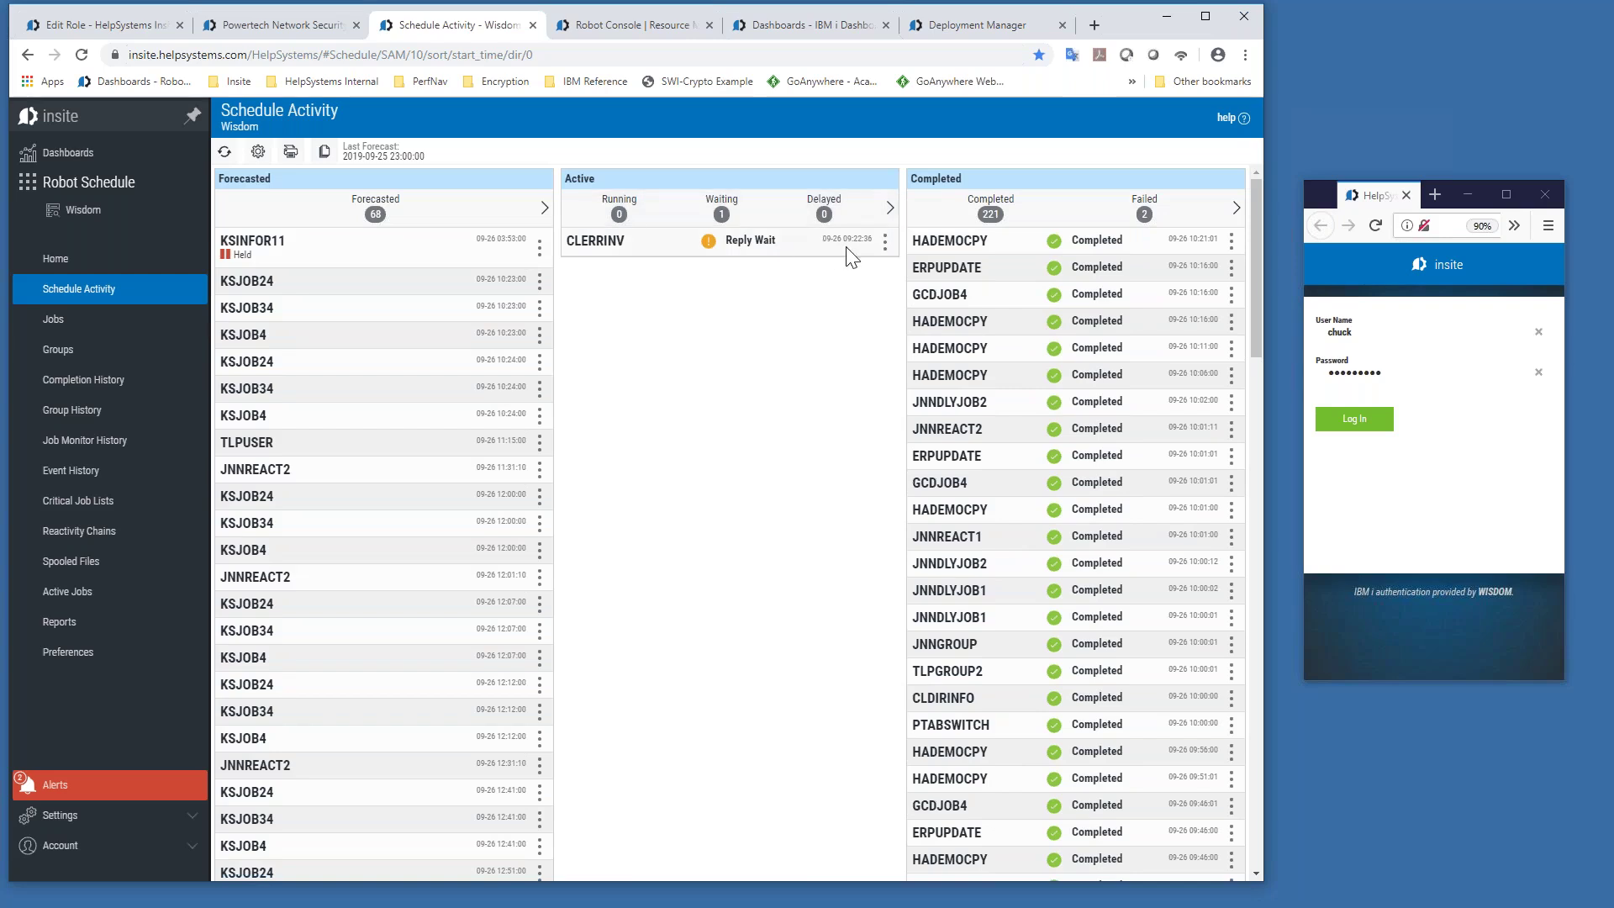
left_click(884, 244)
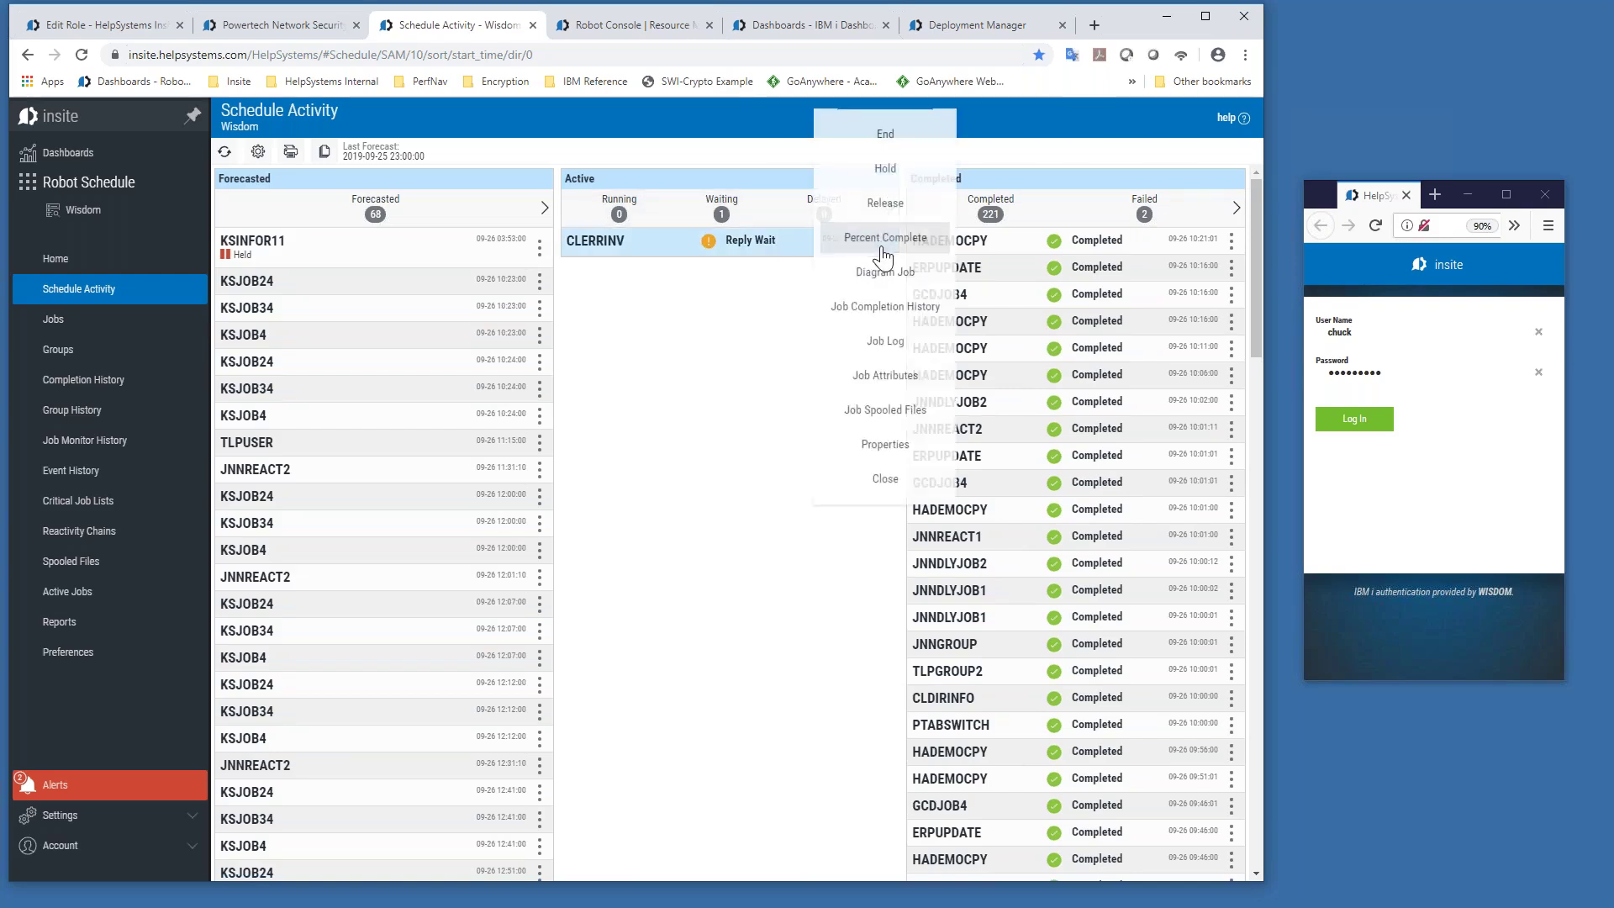
left_click(891, 340)
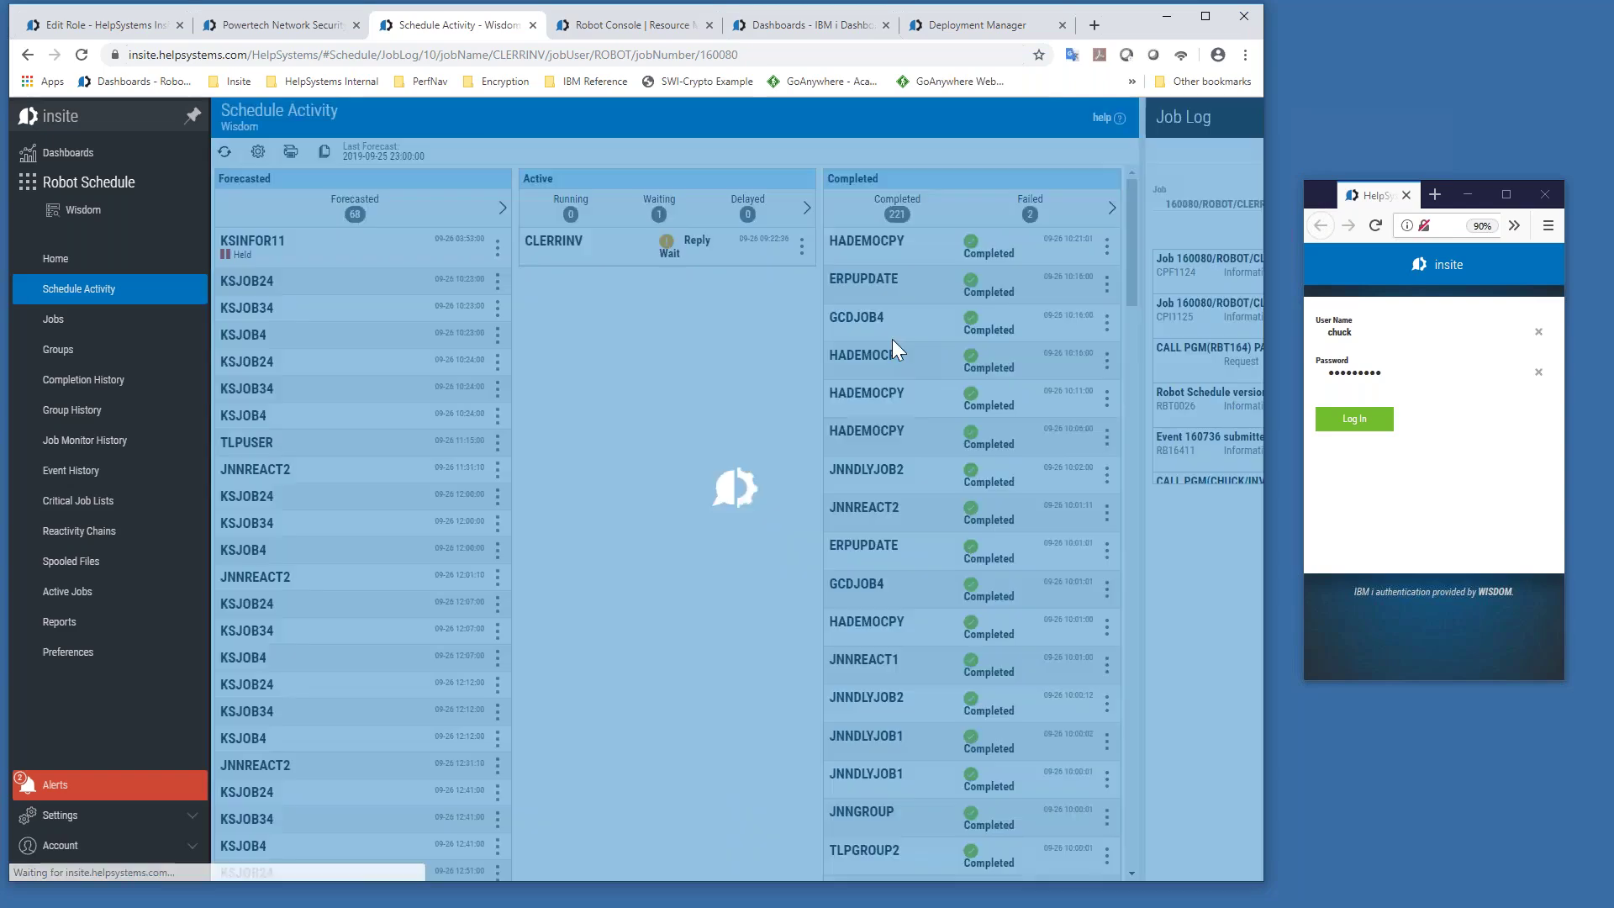
scroll(1109, 411, "down", 1)
scroll(1109, 411, "down", 5)
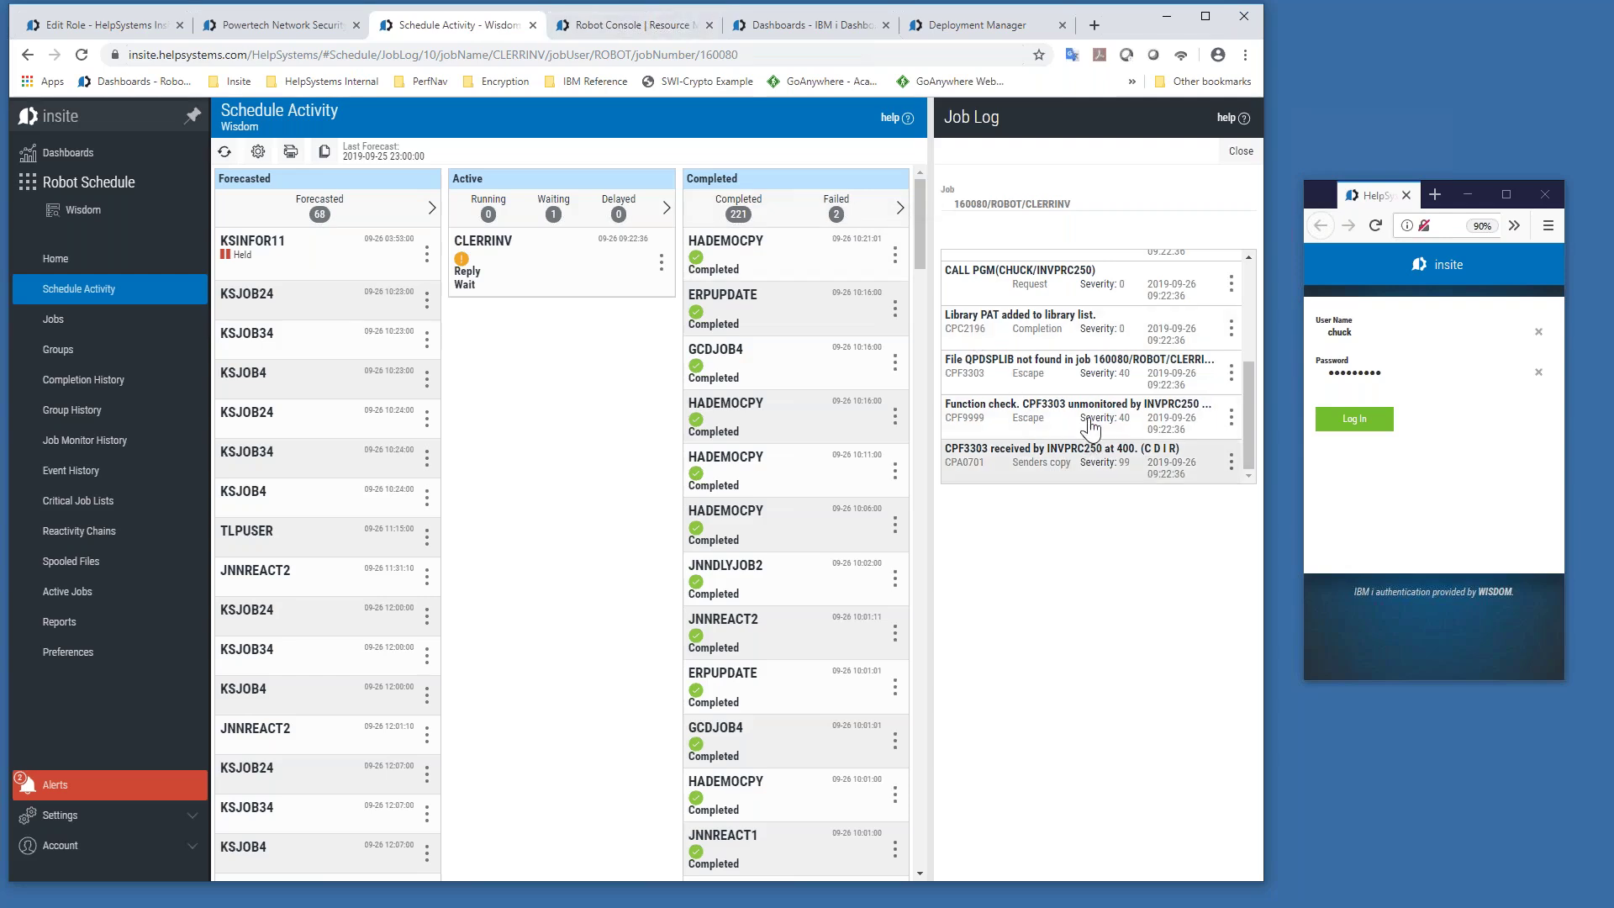
left_click(1239, 153)
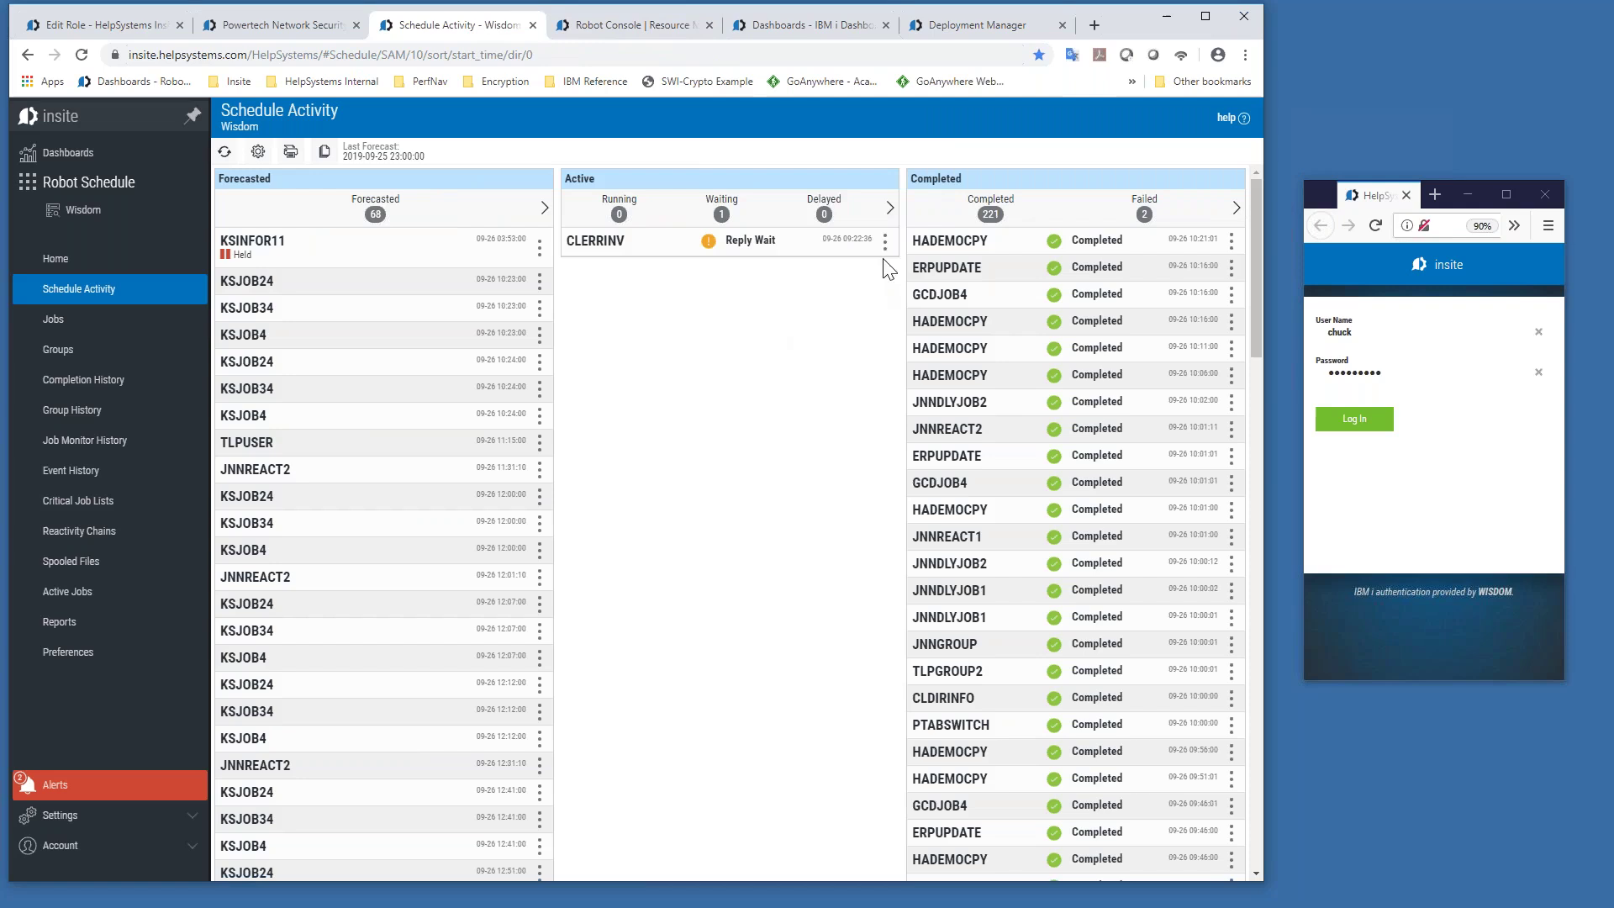
Step: Diagram the CLERRINV job and open that job's details in the flow diagram
left_click(884, 242)
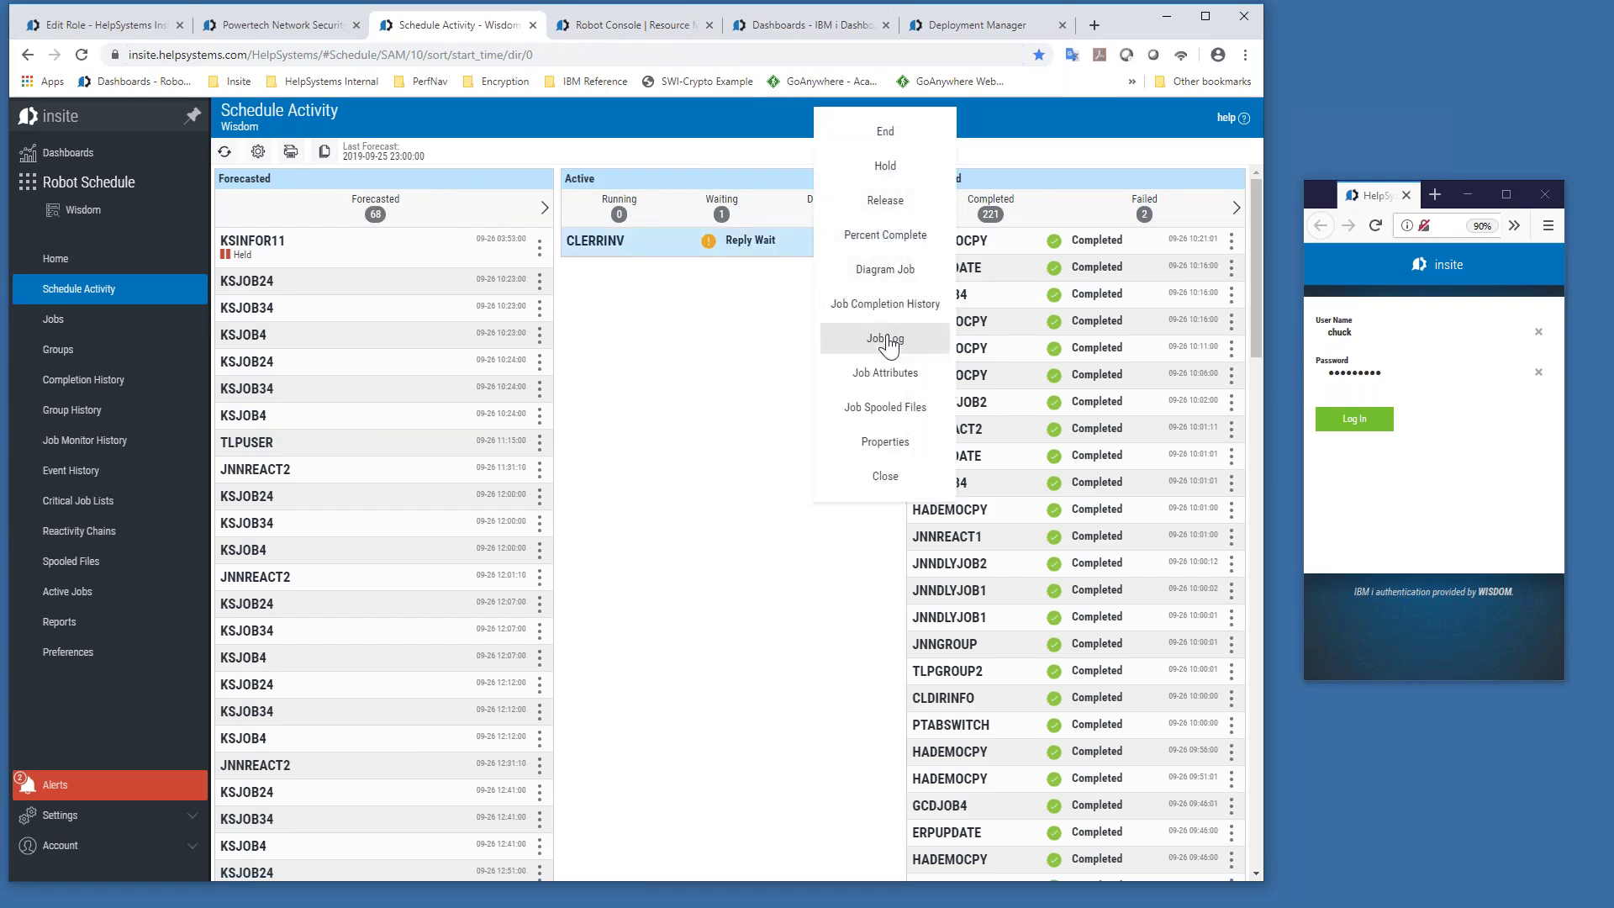
left_click(885, 269)
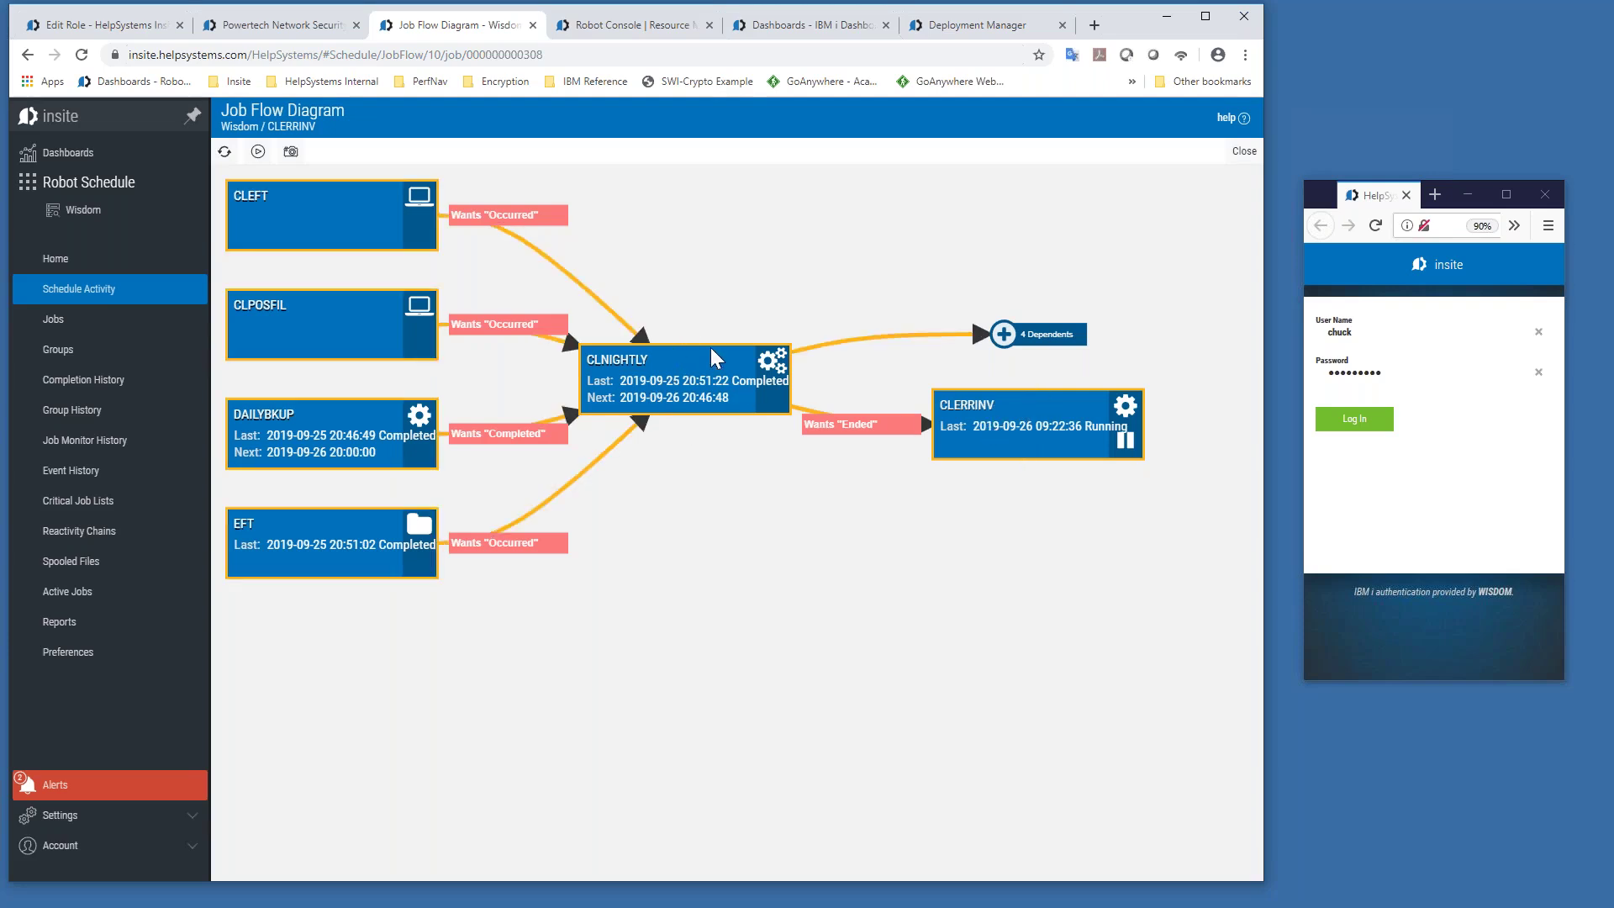
left_click(1125, 409)
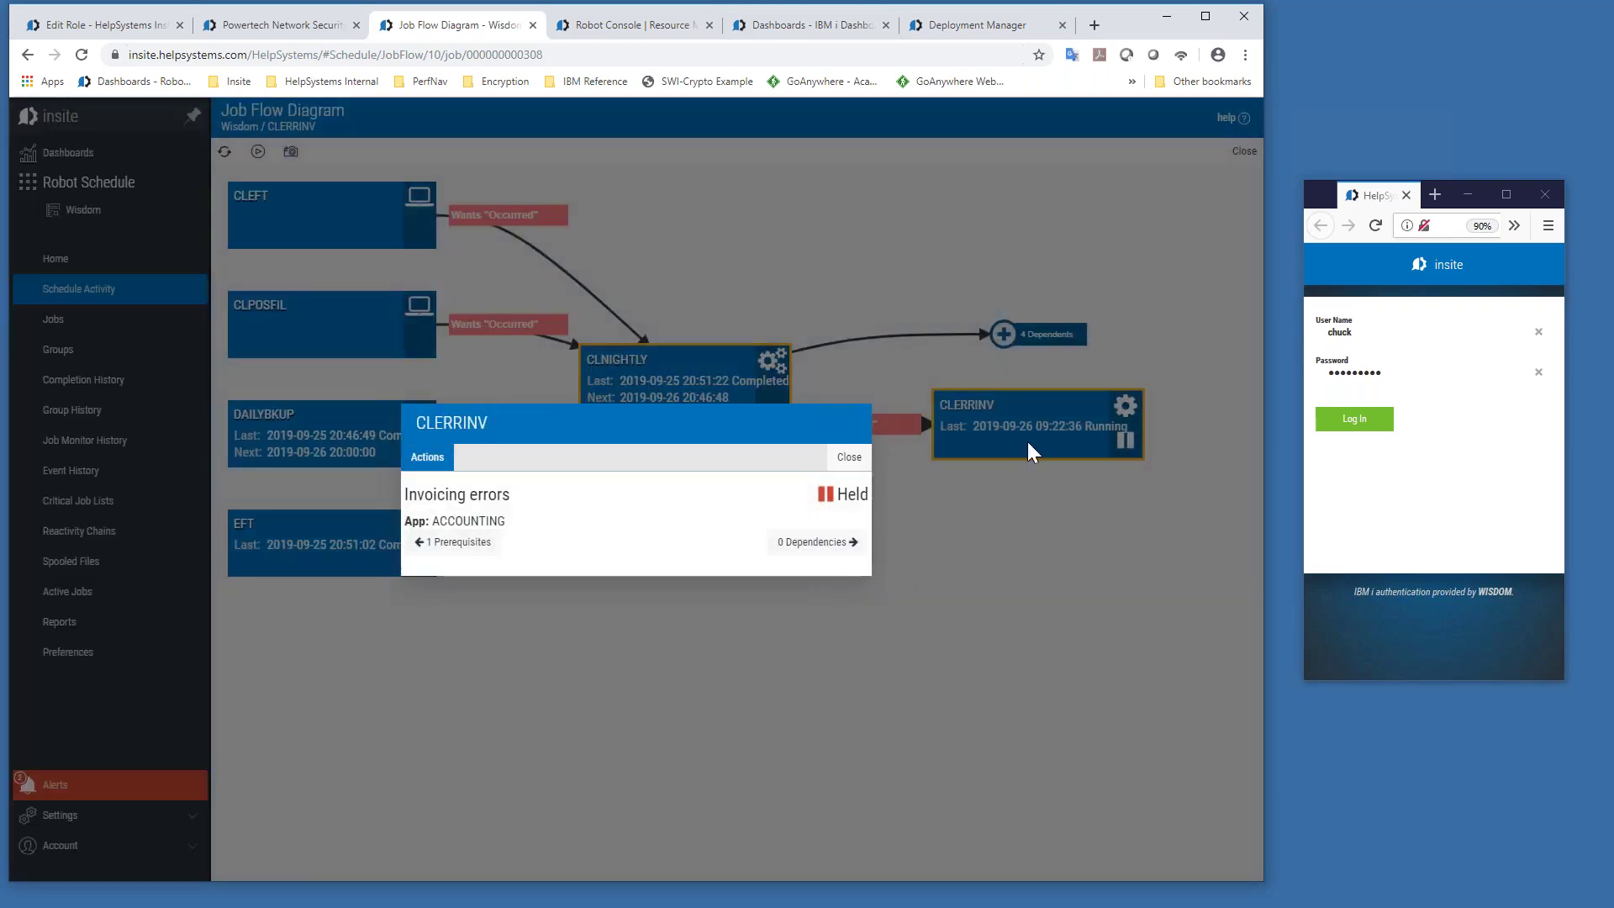
Step: Check the actions offered for CLERRINV, close its details, and expand CLNIGHTLY's collapsed dependents in the flow diagram
left_click(429, 456)
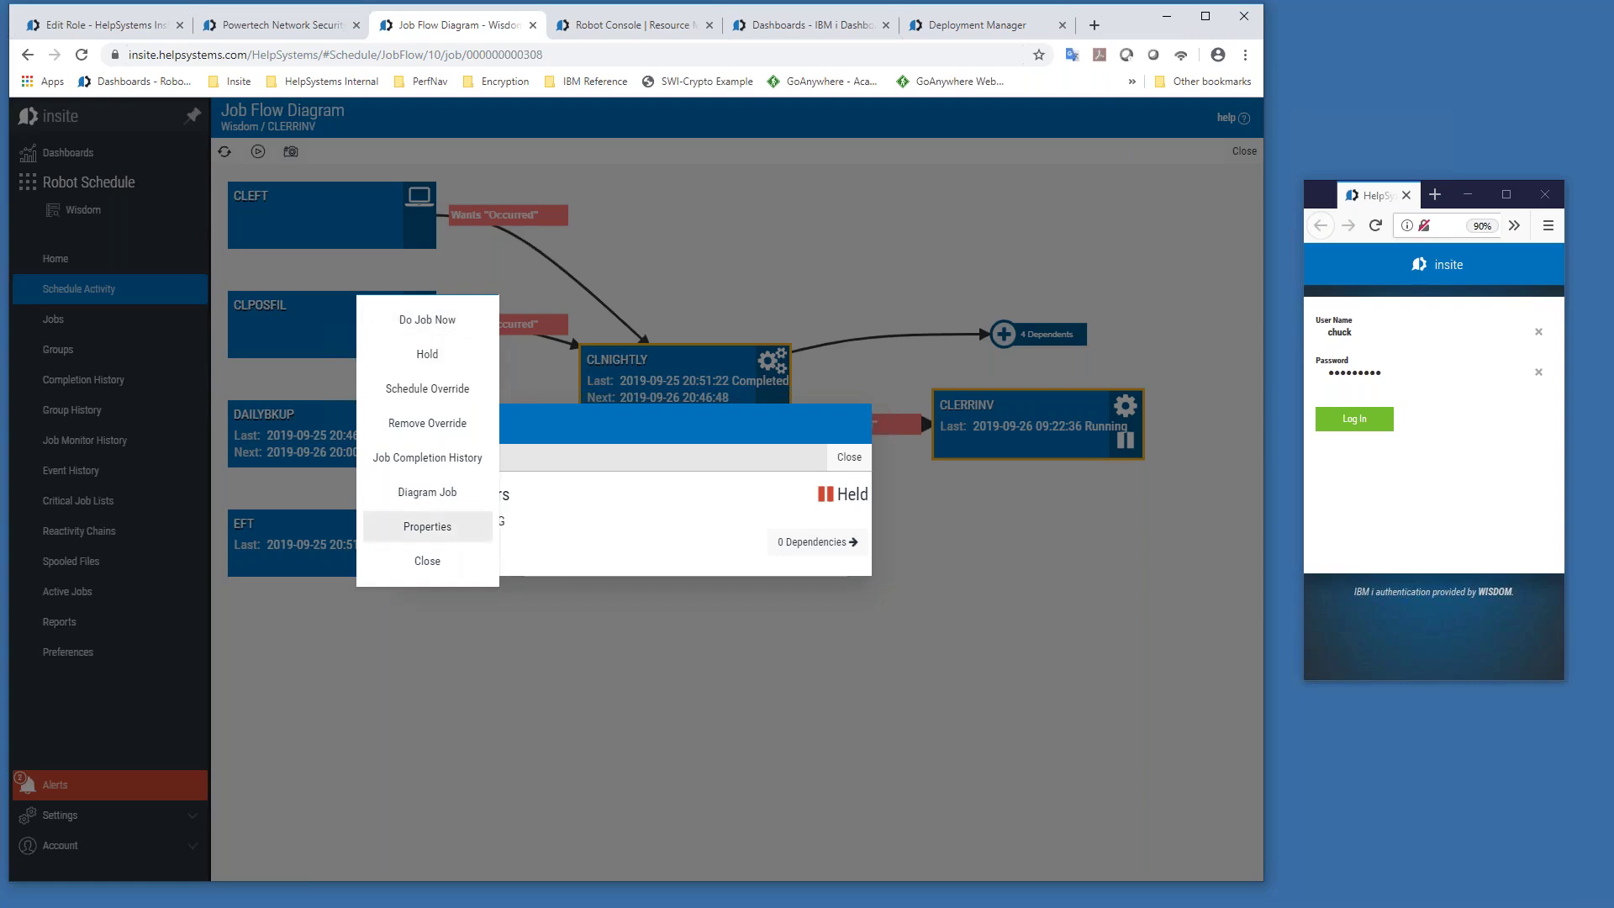
left_click(427, 560)
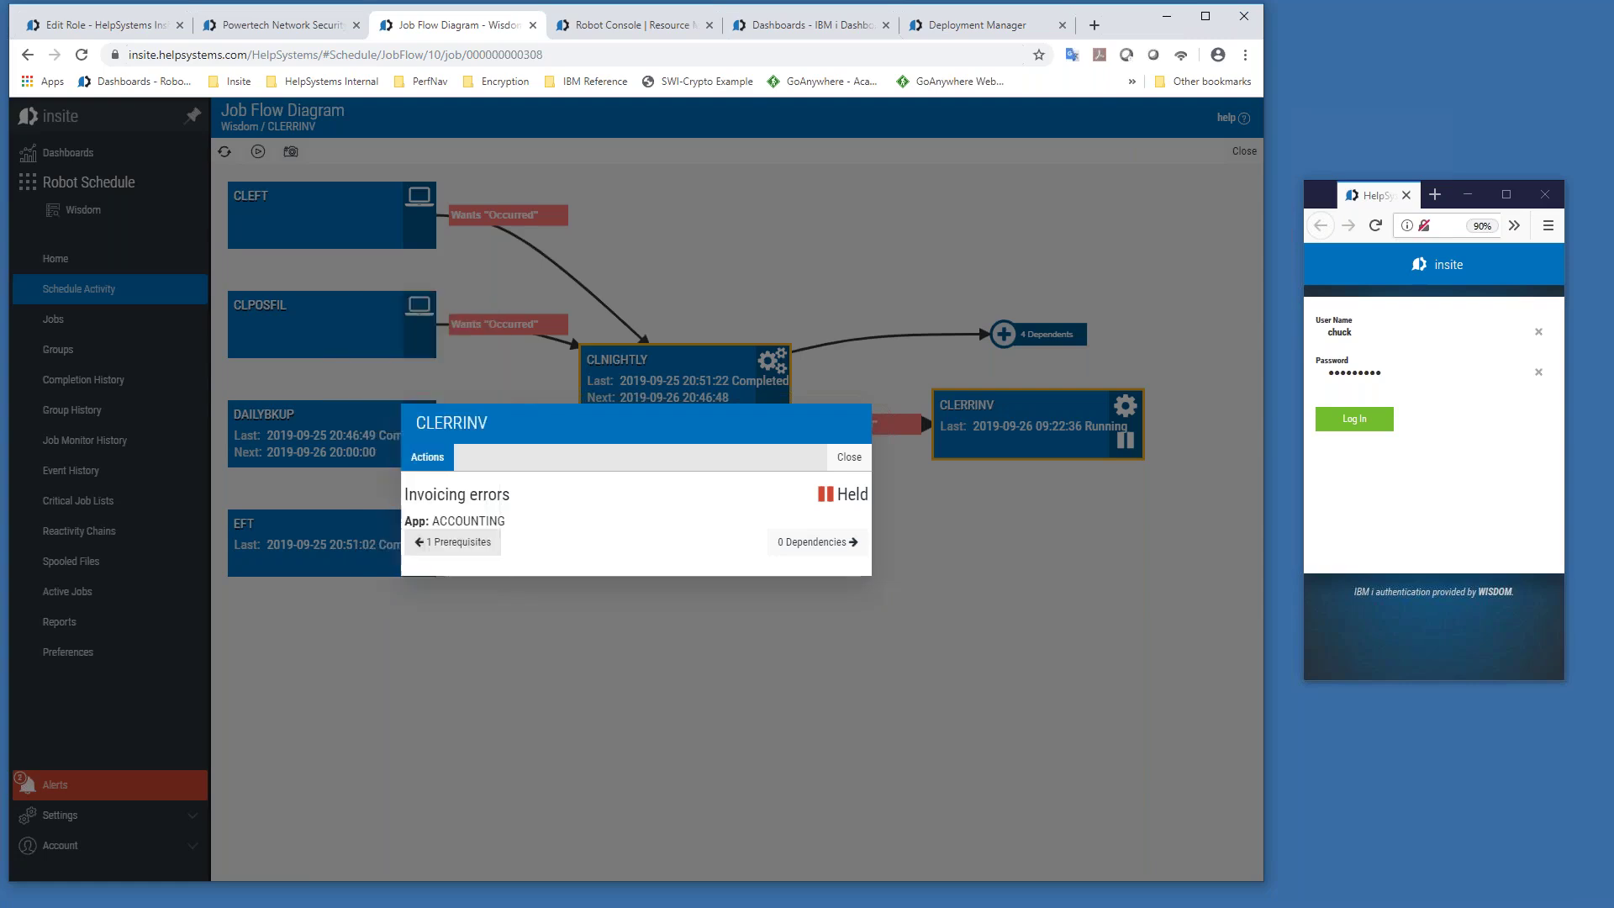
left_click(850, 456)
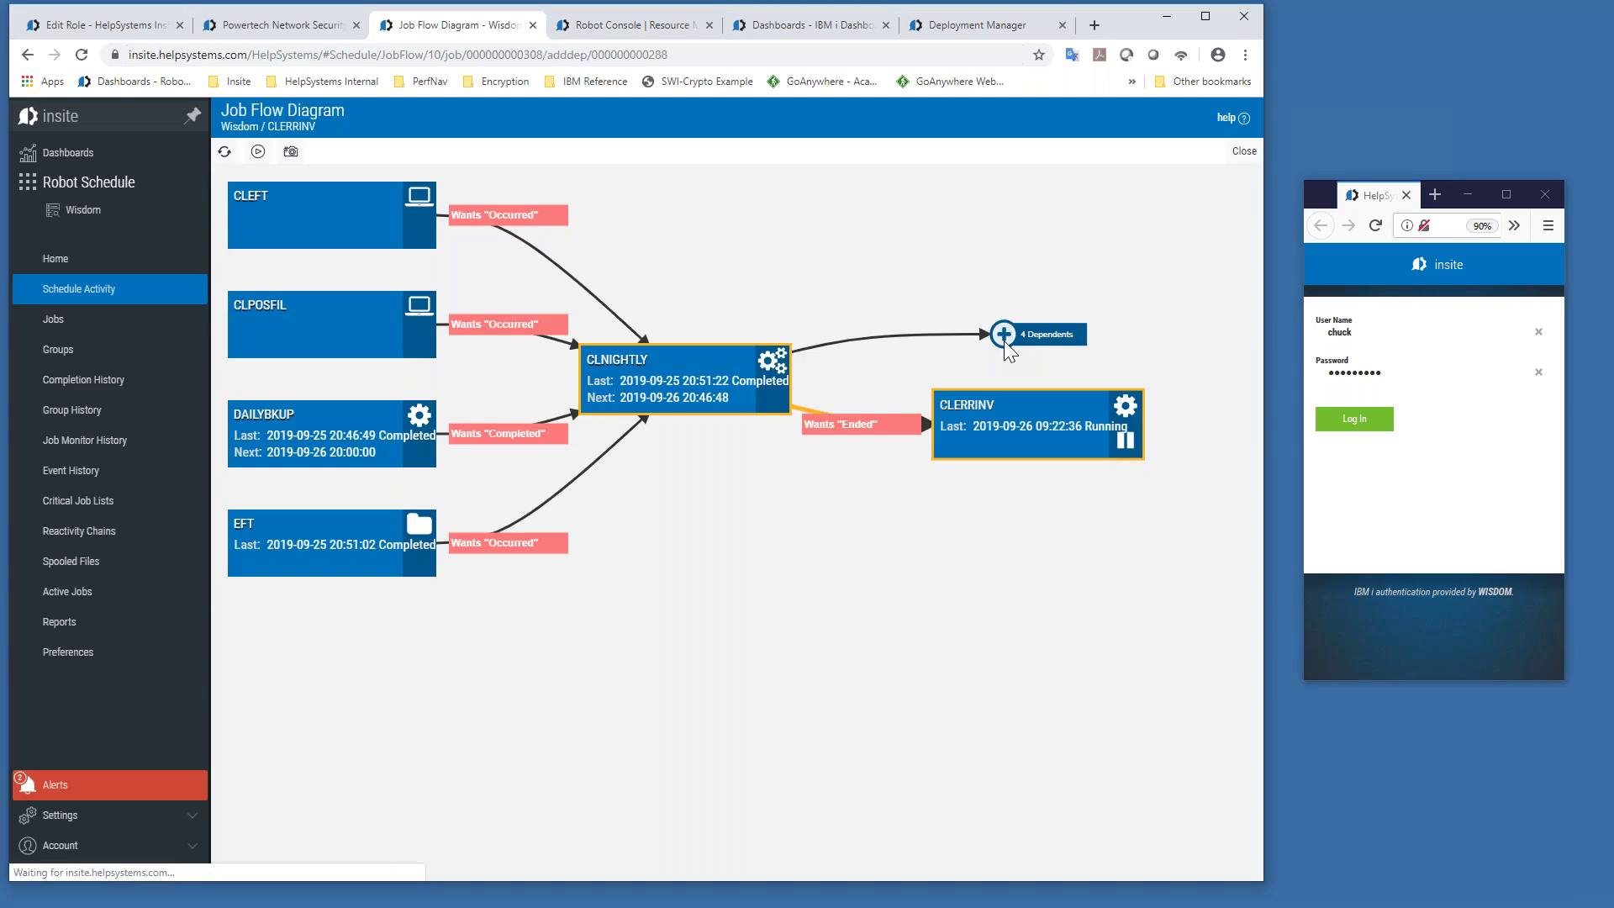
left_click(1004, 336)
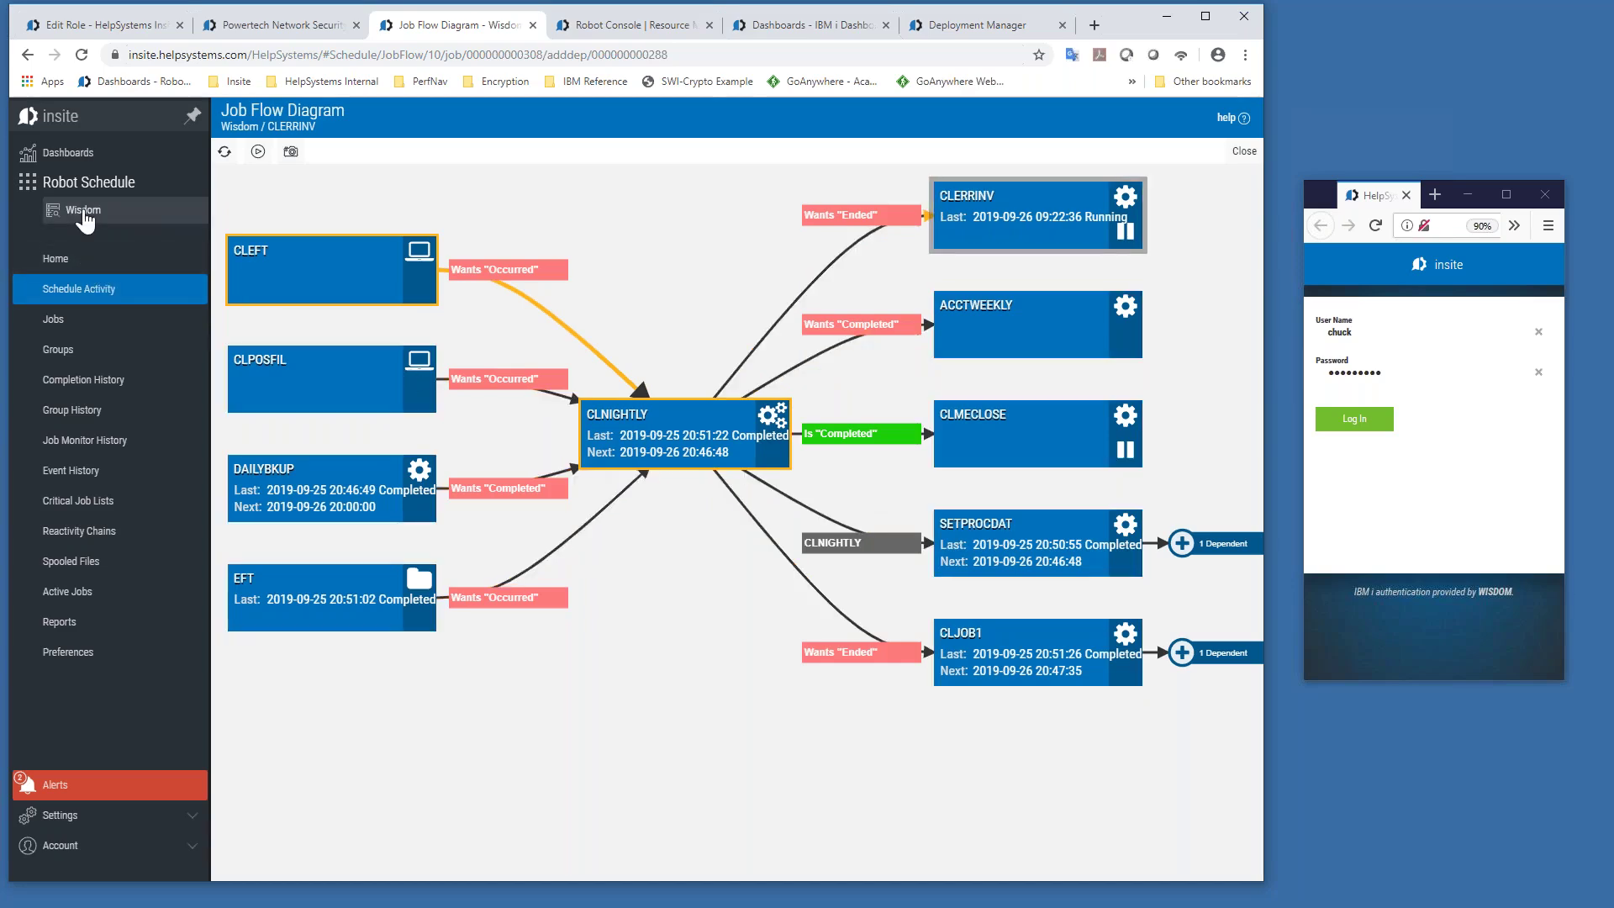
Step: Check the list of selectable systems without switching, and show the schedule activity for the Backups critical job list
left_click(83, 217)
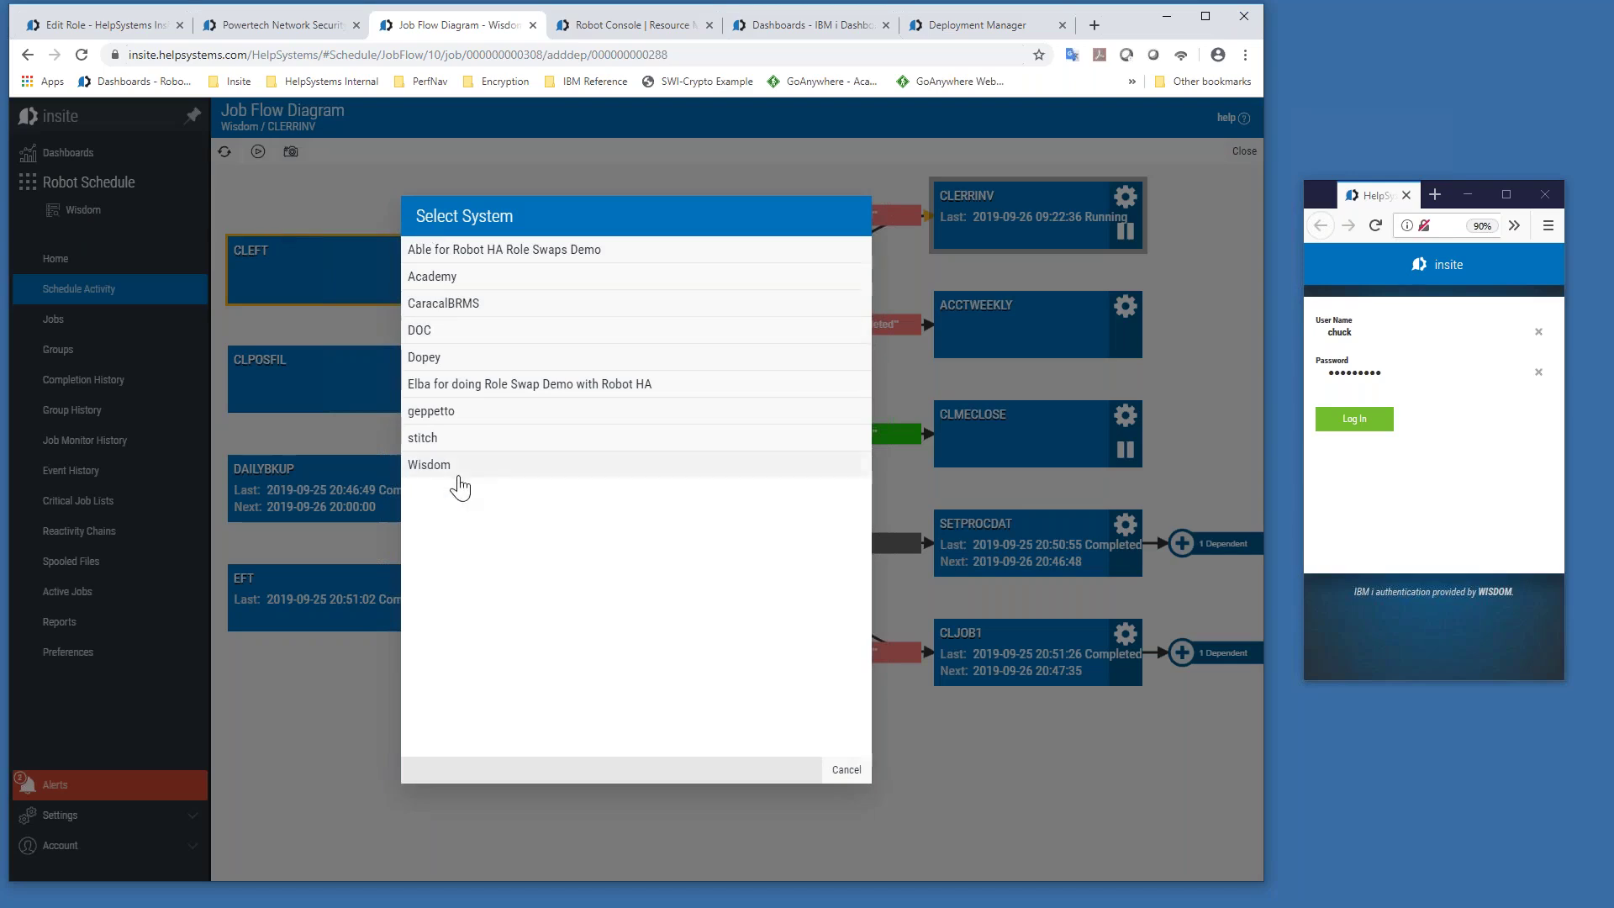
left_click(857, 770)
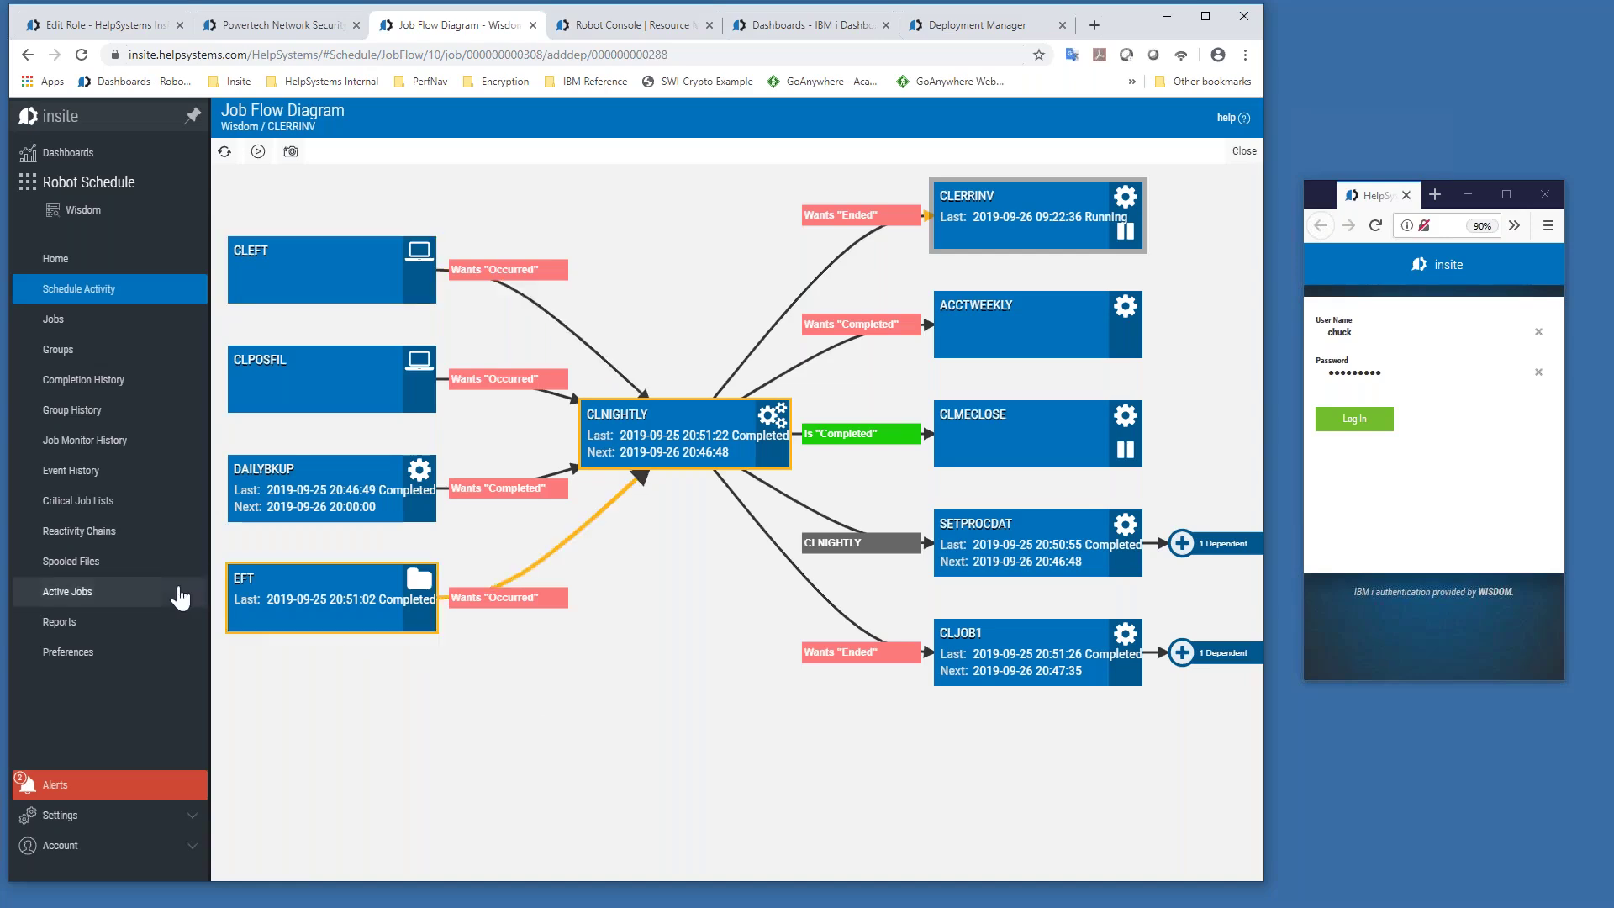
left_click(77, 506)
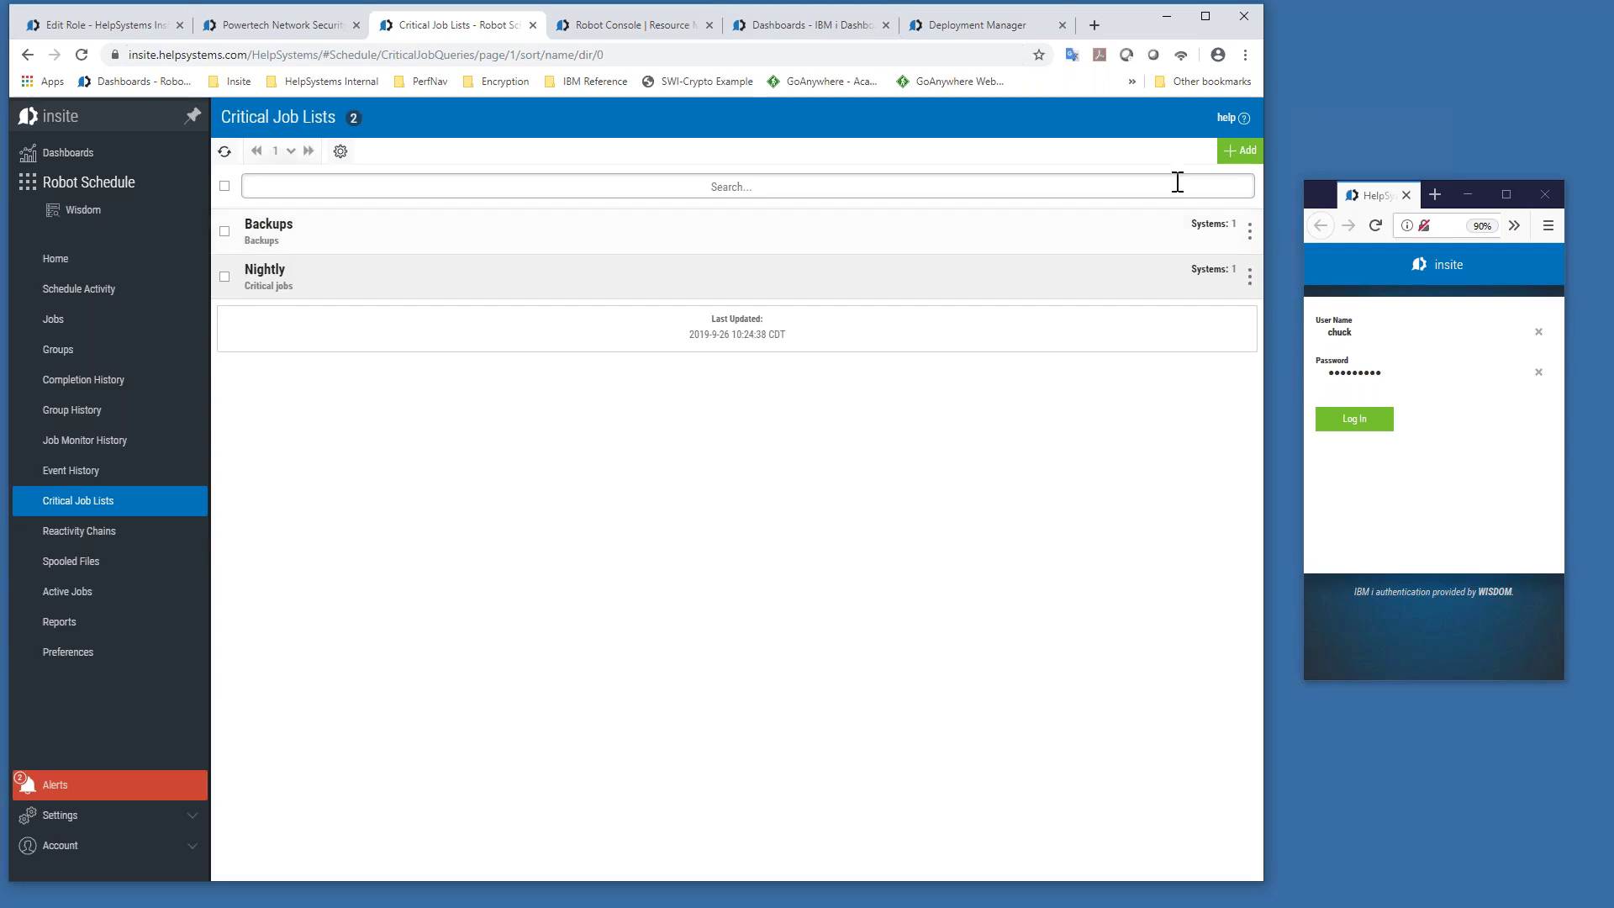
left_click(1250, 237)
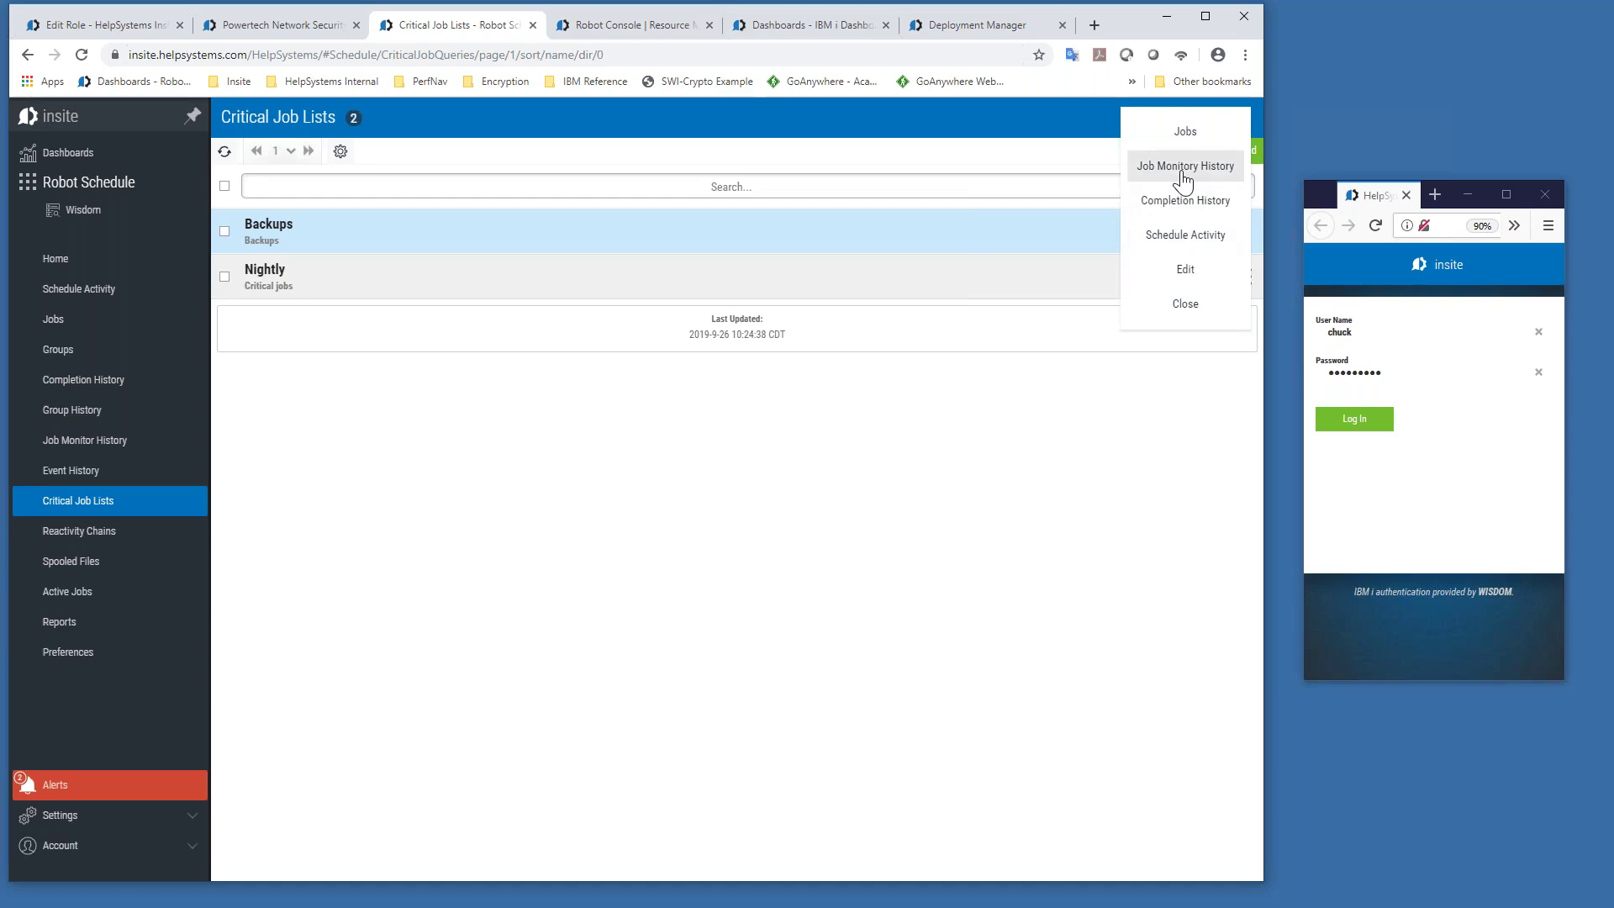
left_click(1184, 237)
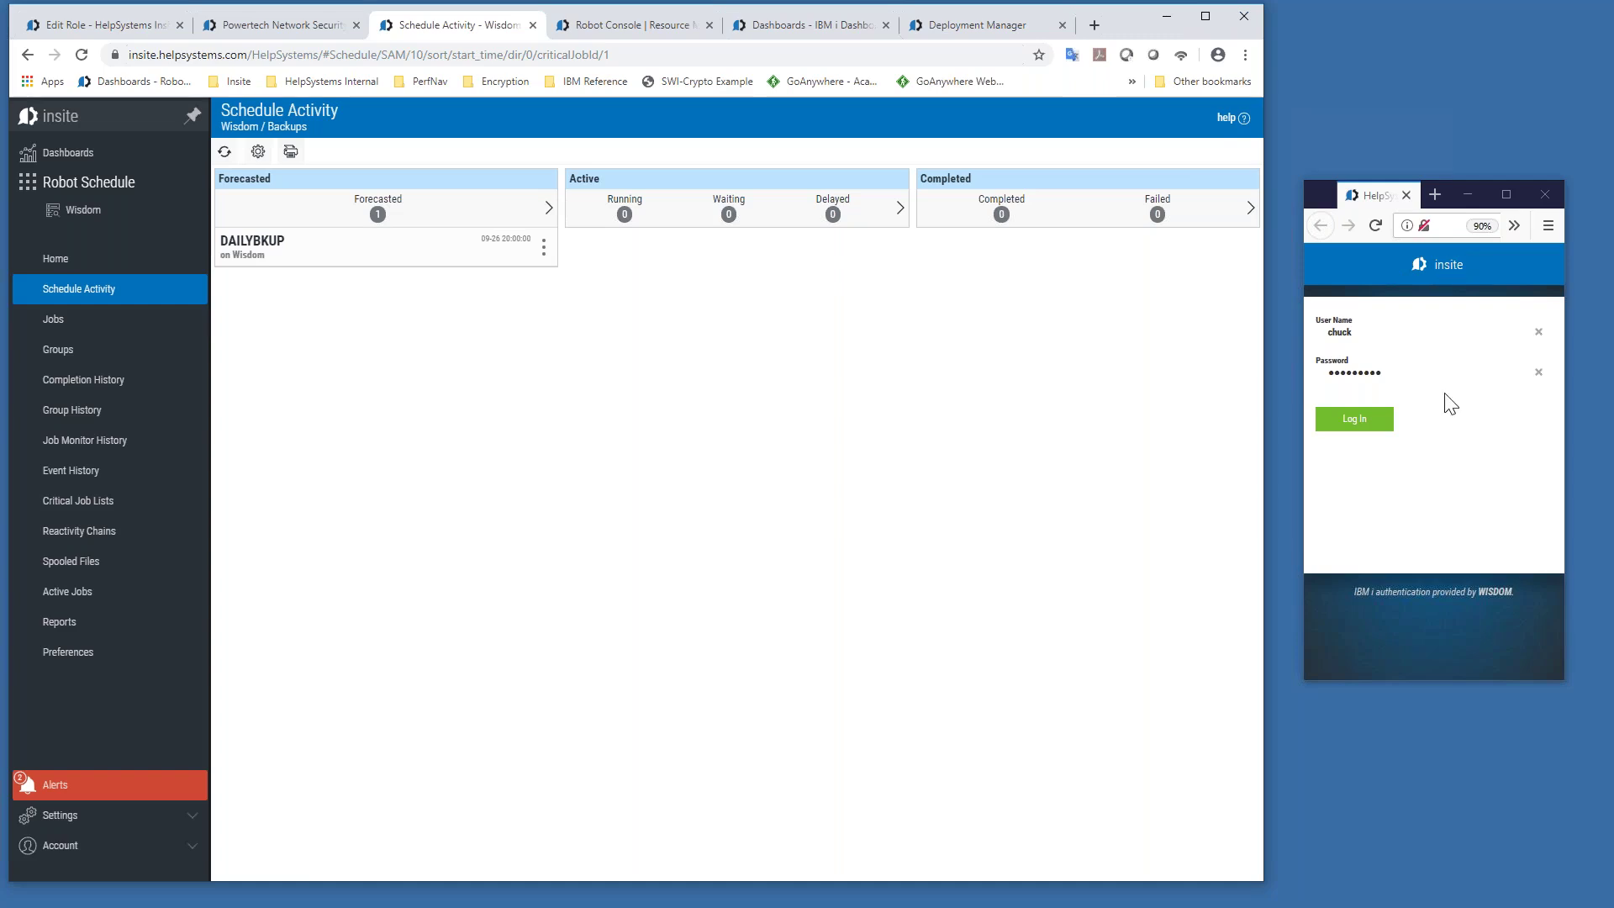
Step: Log in to Insite in the small browser window, open its Robot Console messages, and reload Wisdom's full Schedule Activity in the main window
left_click(1360, 425)
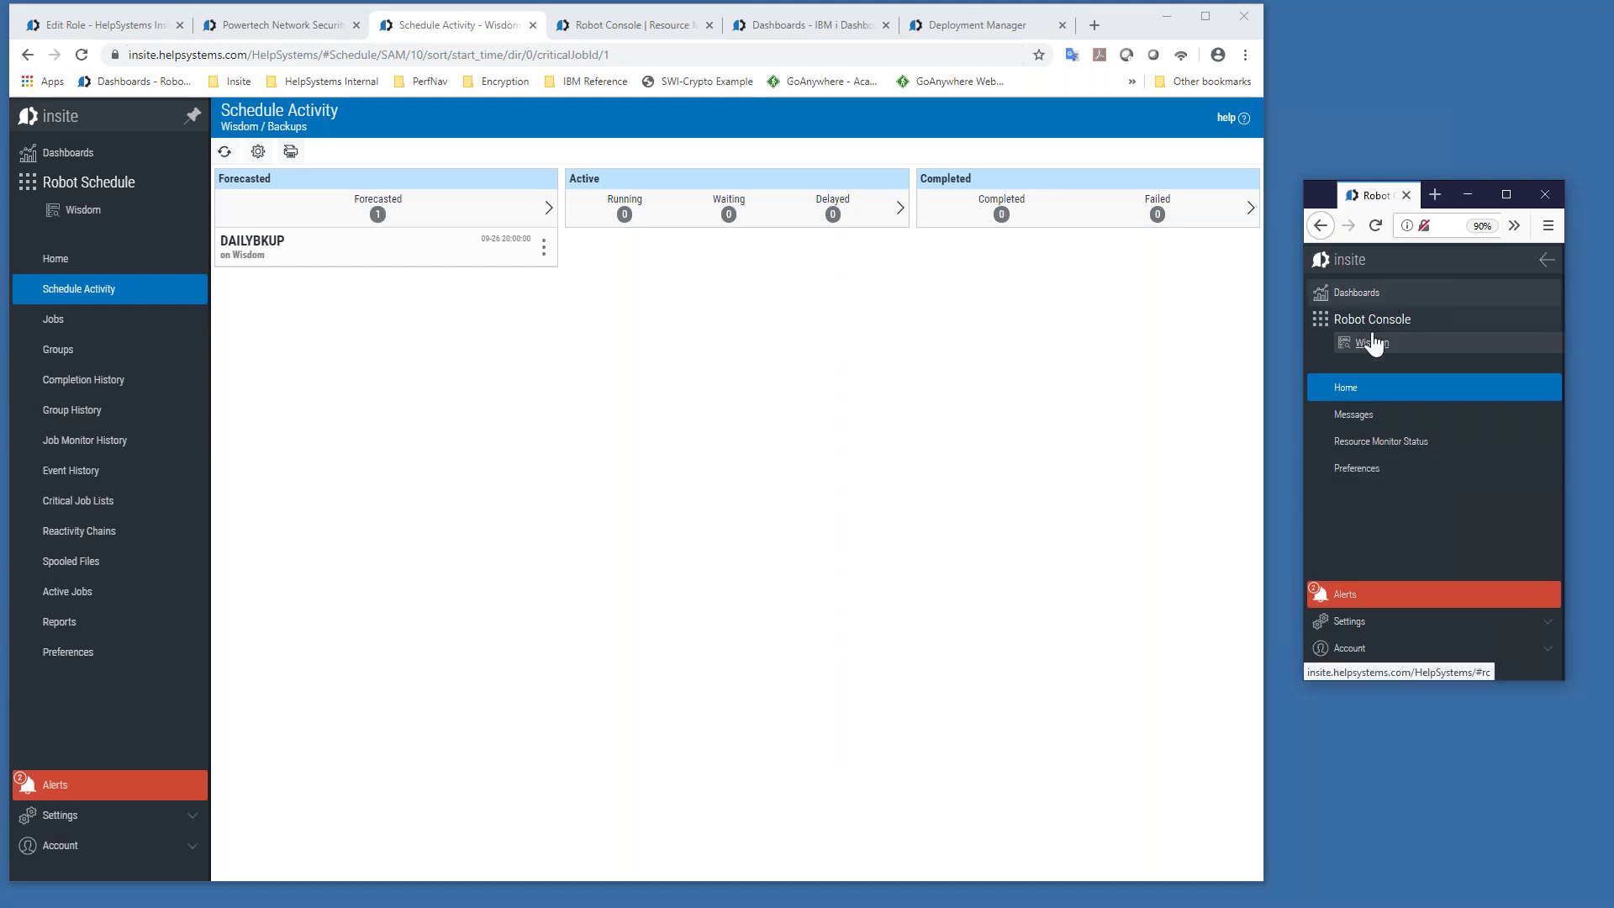
left_click(1356, 416)
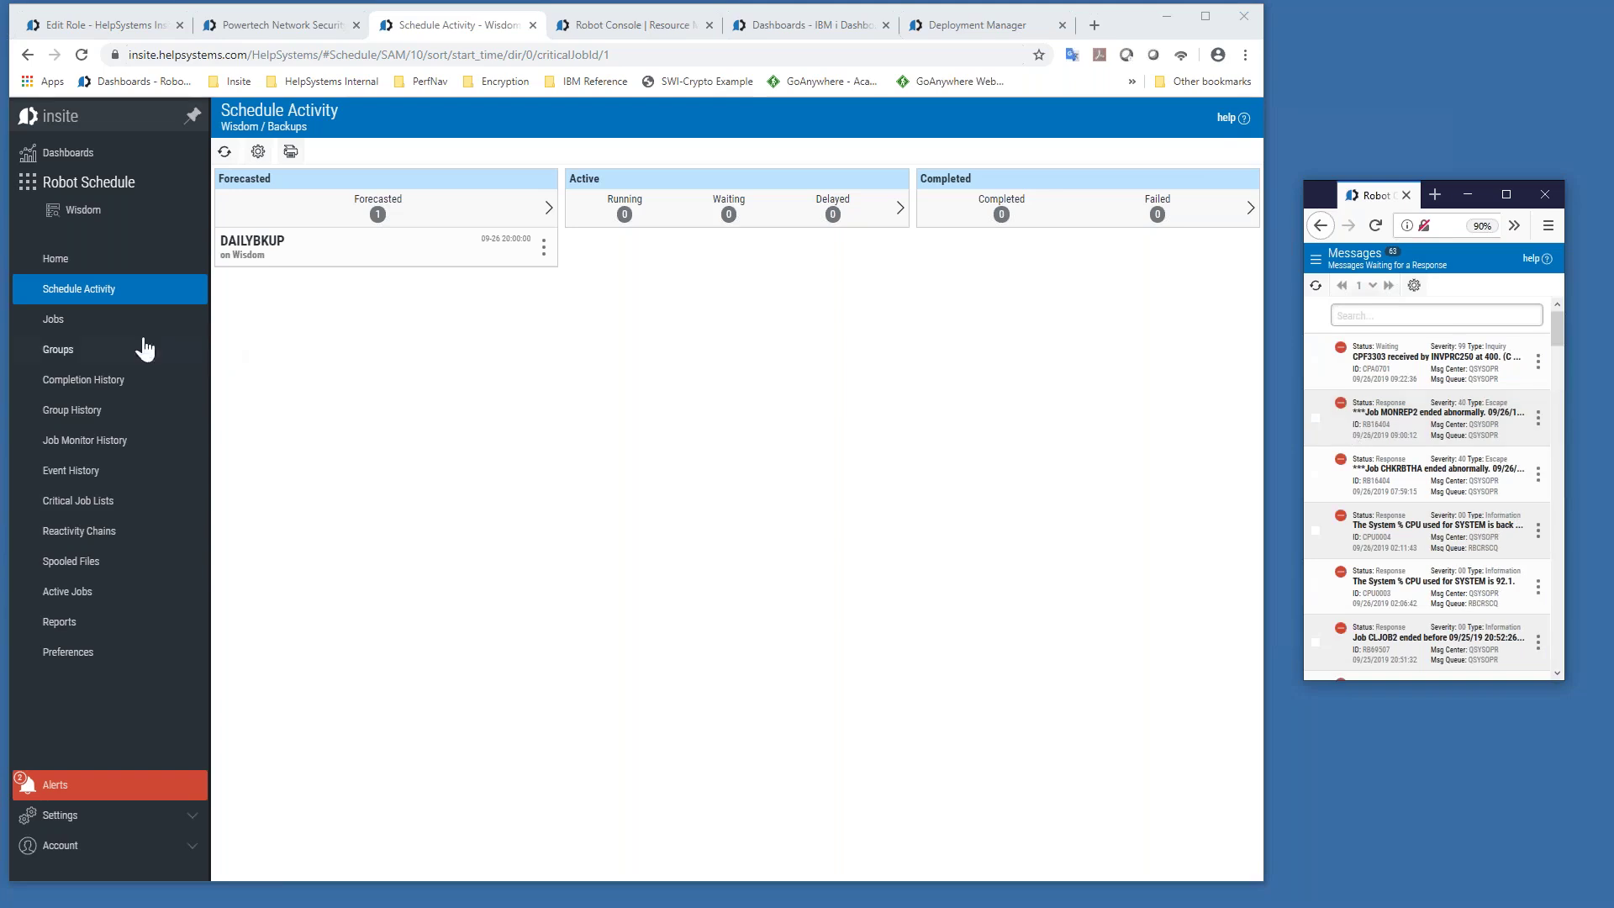
left_click(77, 291)
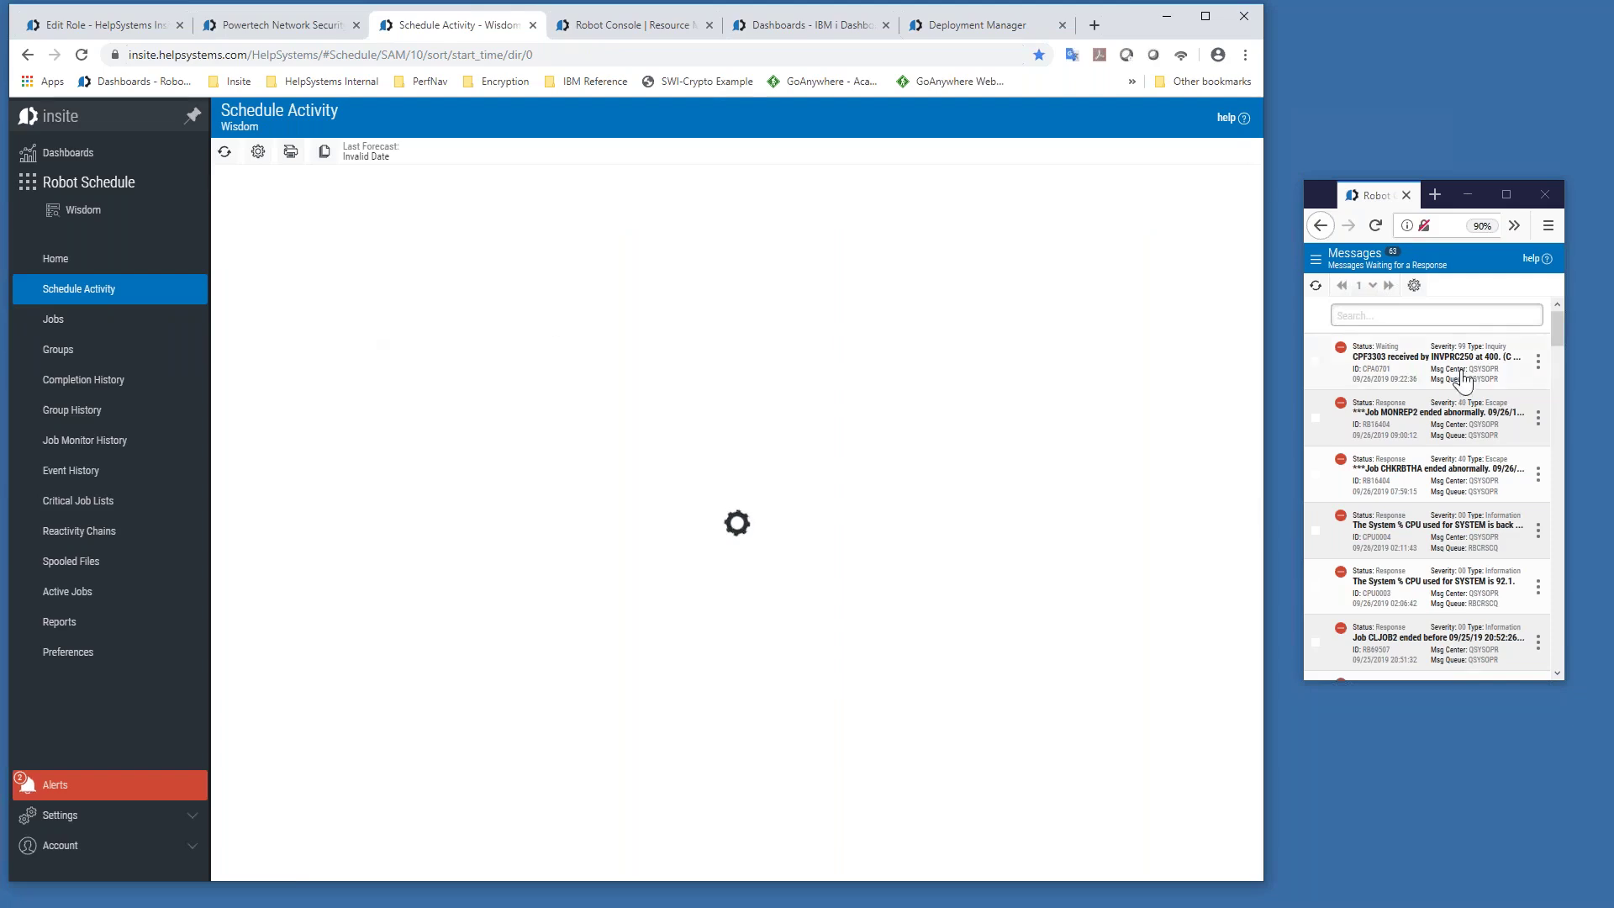
Step: Reply to the CPF3303 message received by INVPRC250 with a predefined value, and refresh Wisdom's Schedule Activity in the main window
left_click(1538, 362)
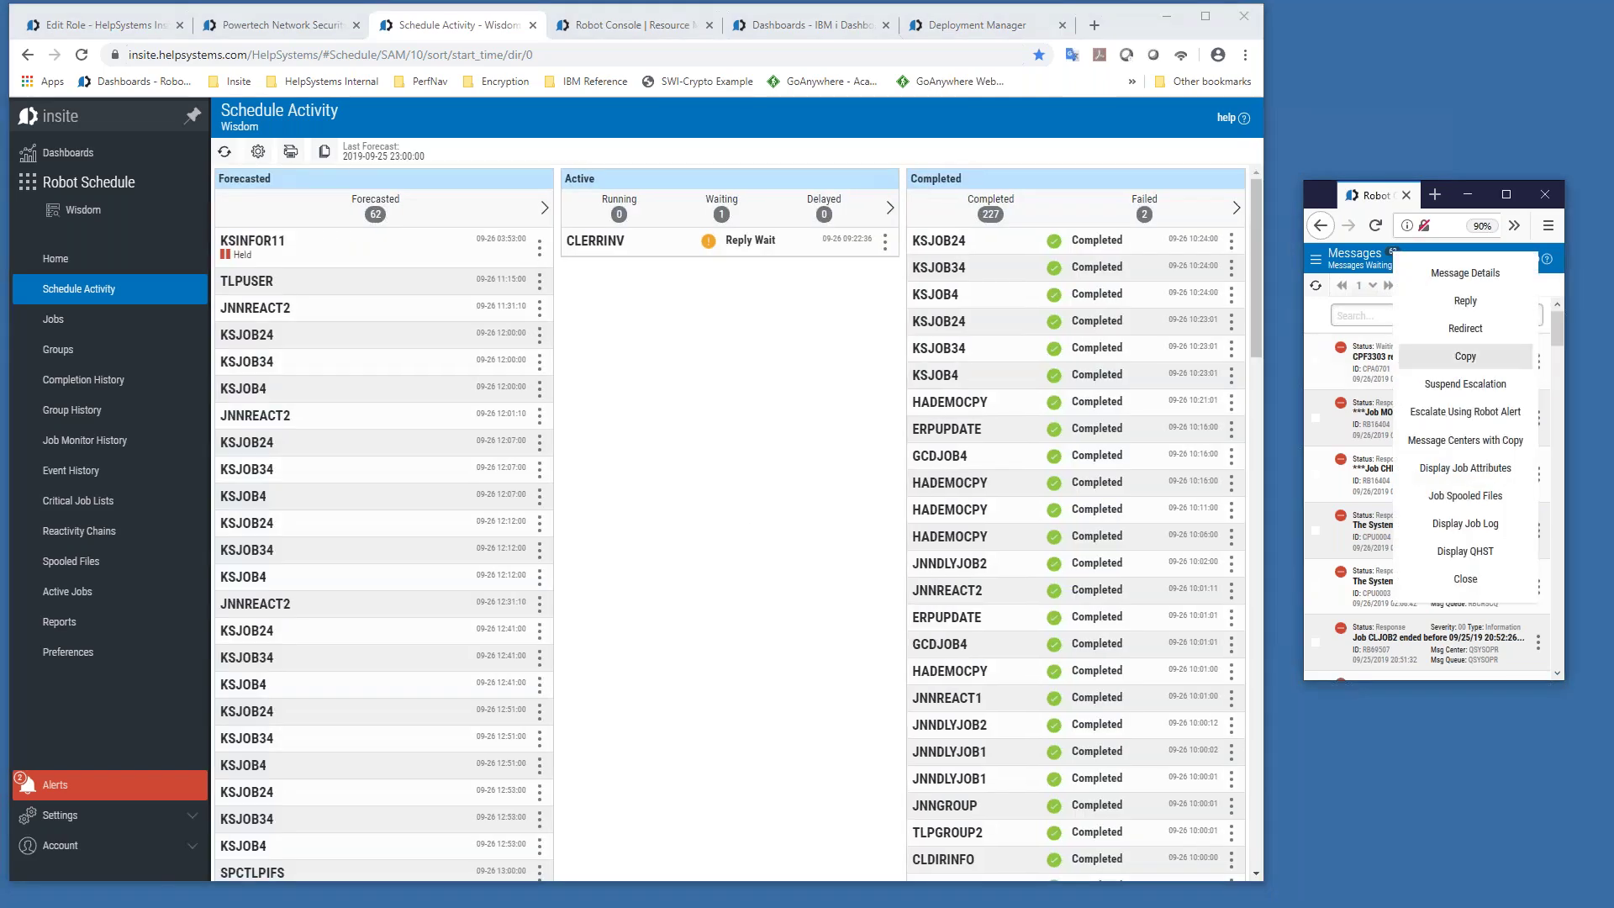
left_click(1467, 301)
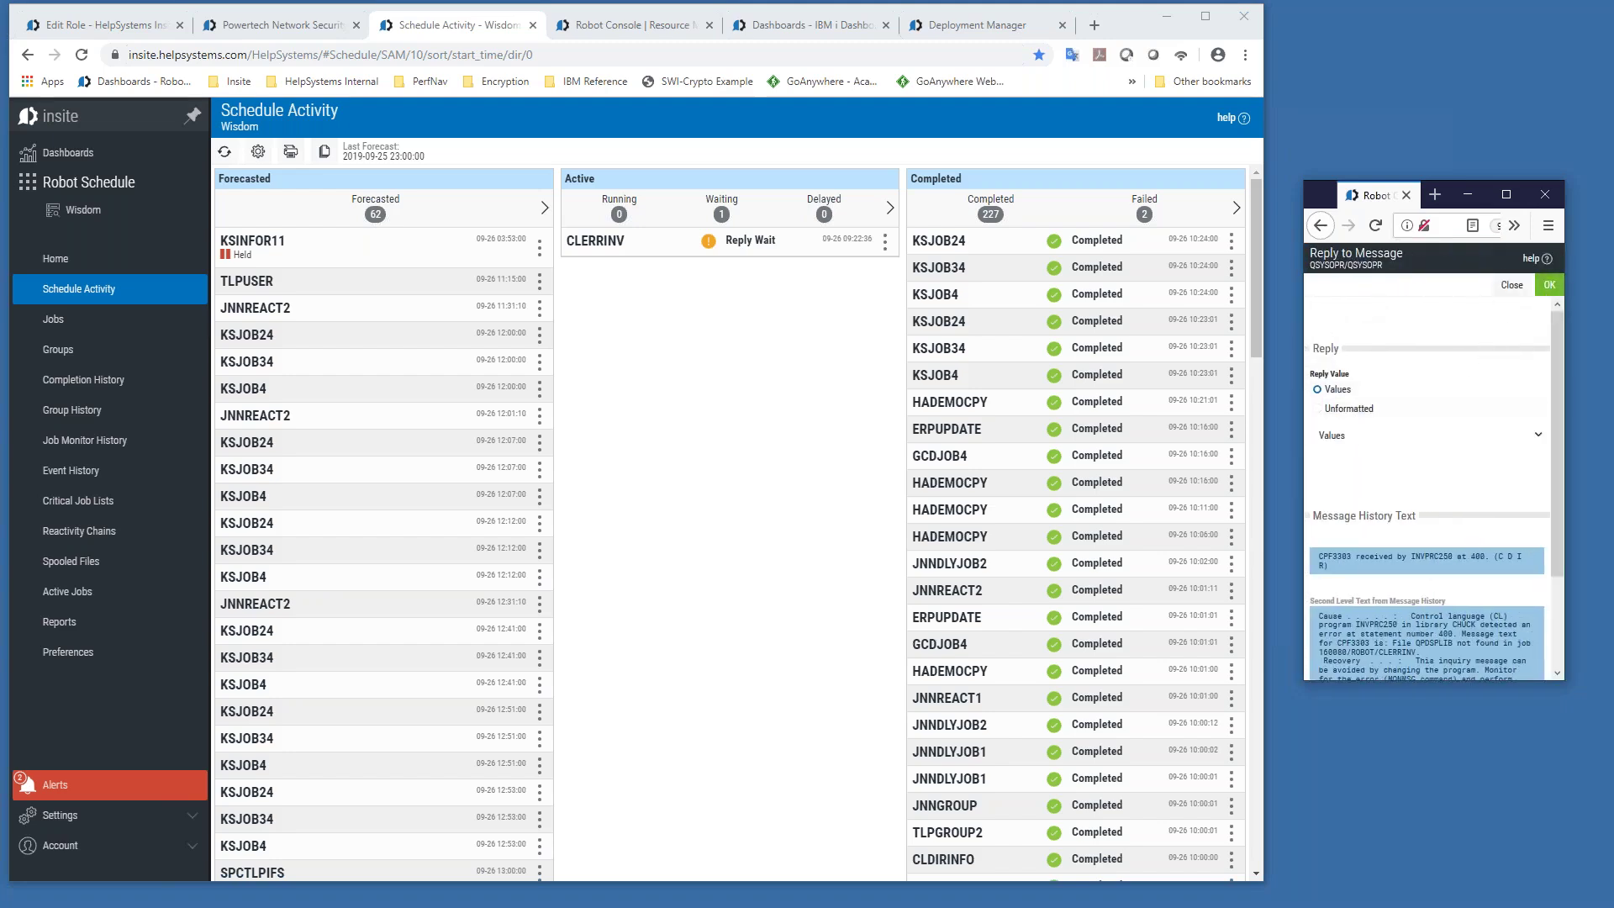
left_click(1343, 436)
left_click(1339, 473)
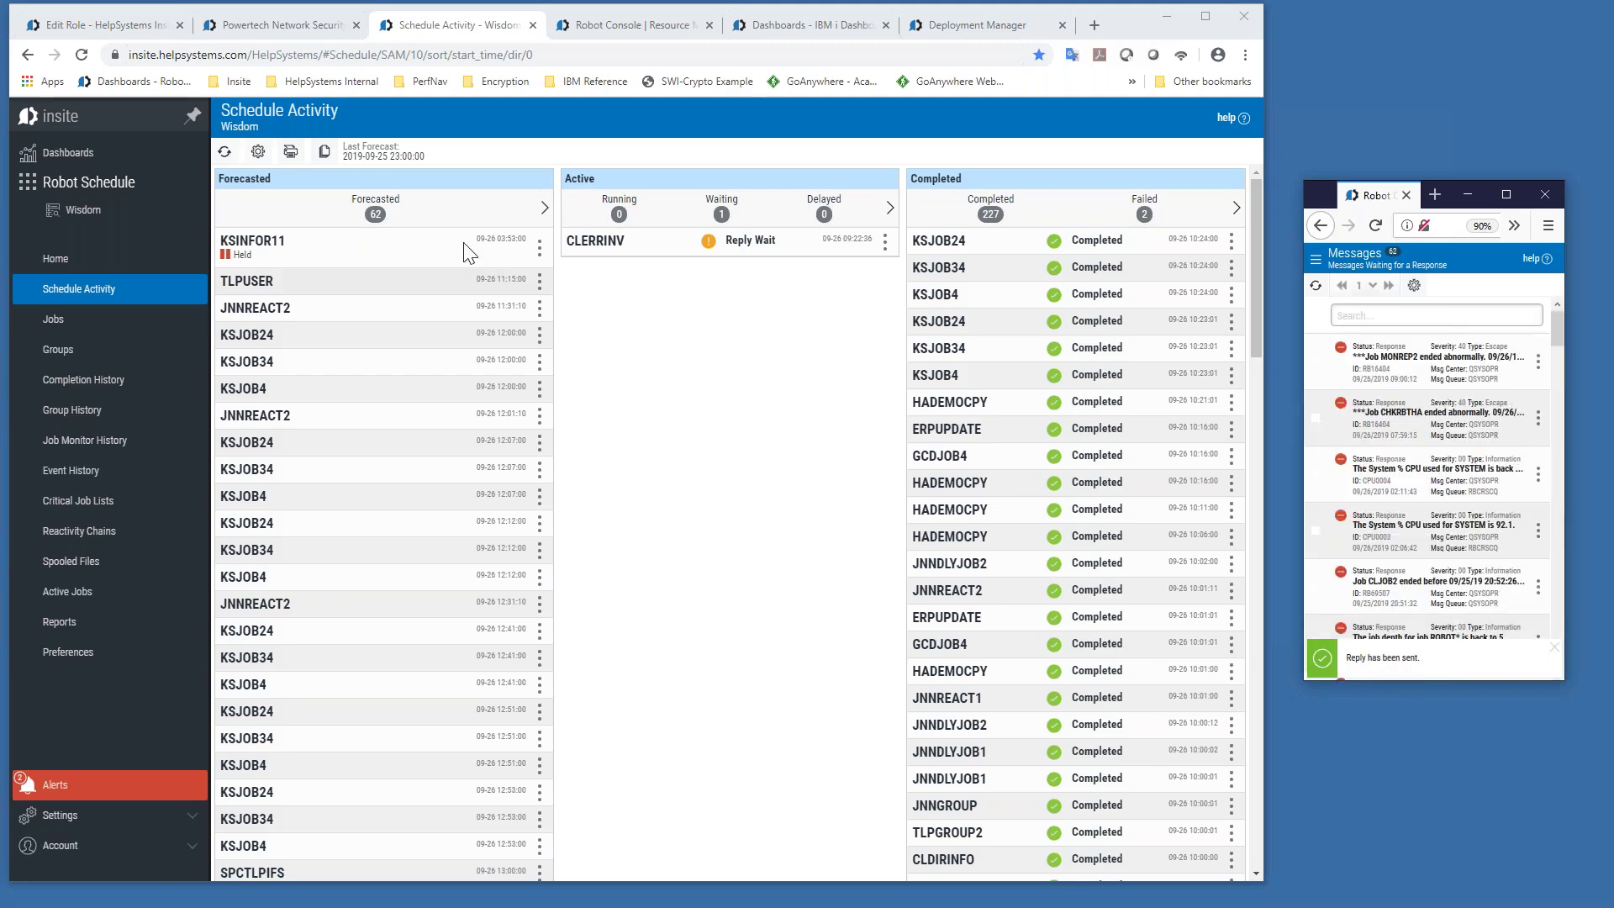
left_click(224, 155)
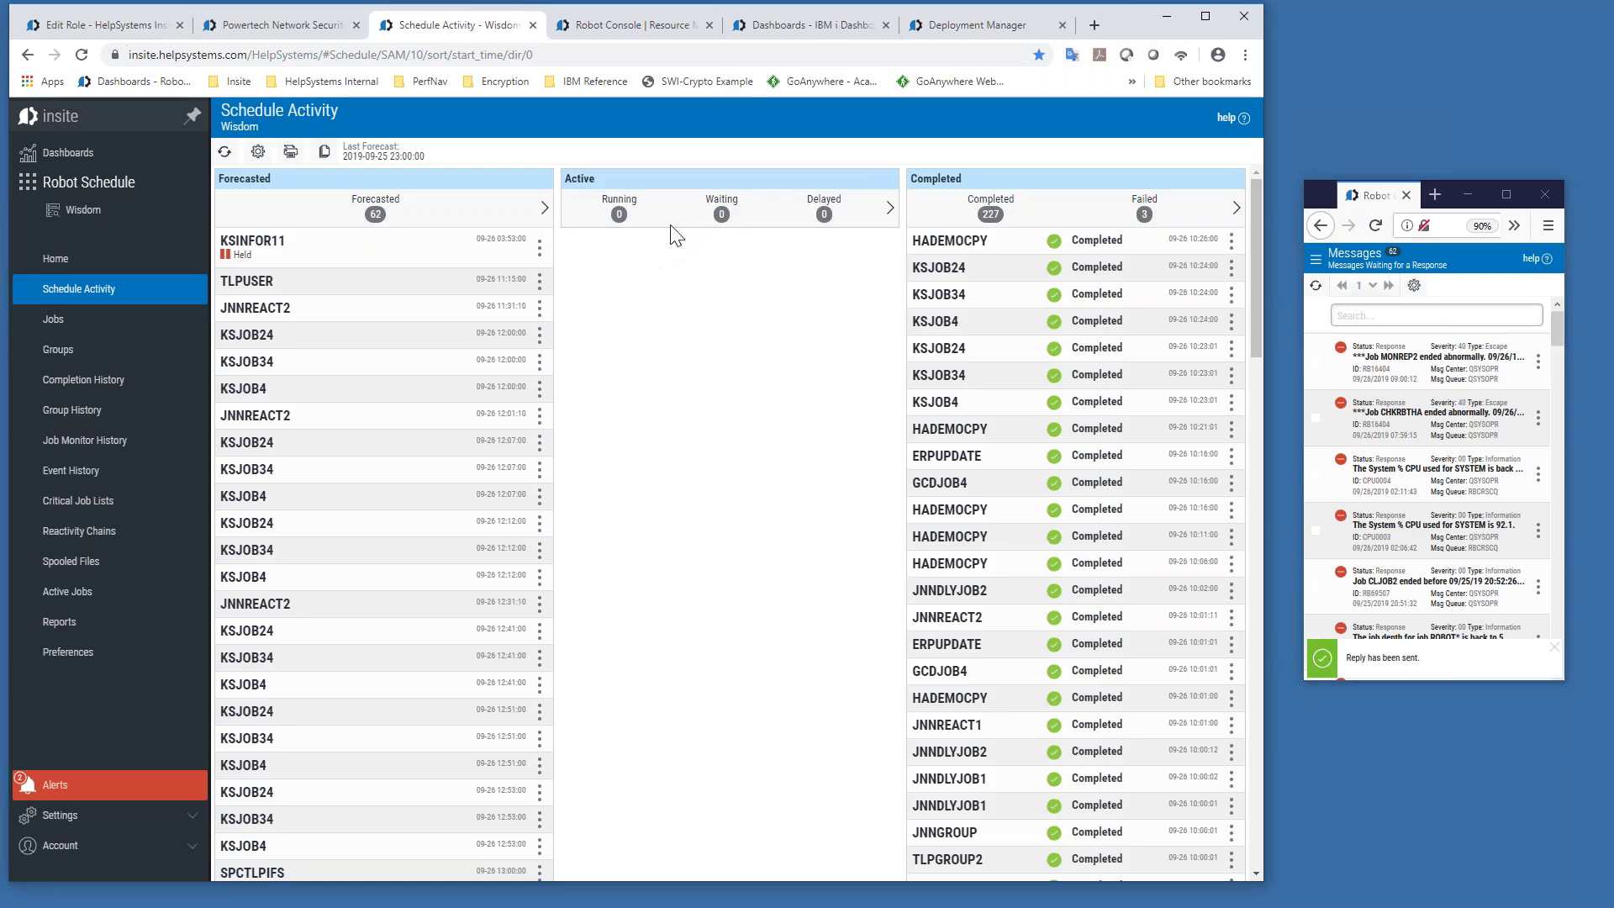
left_click(224, 154)
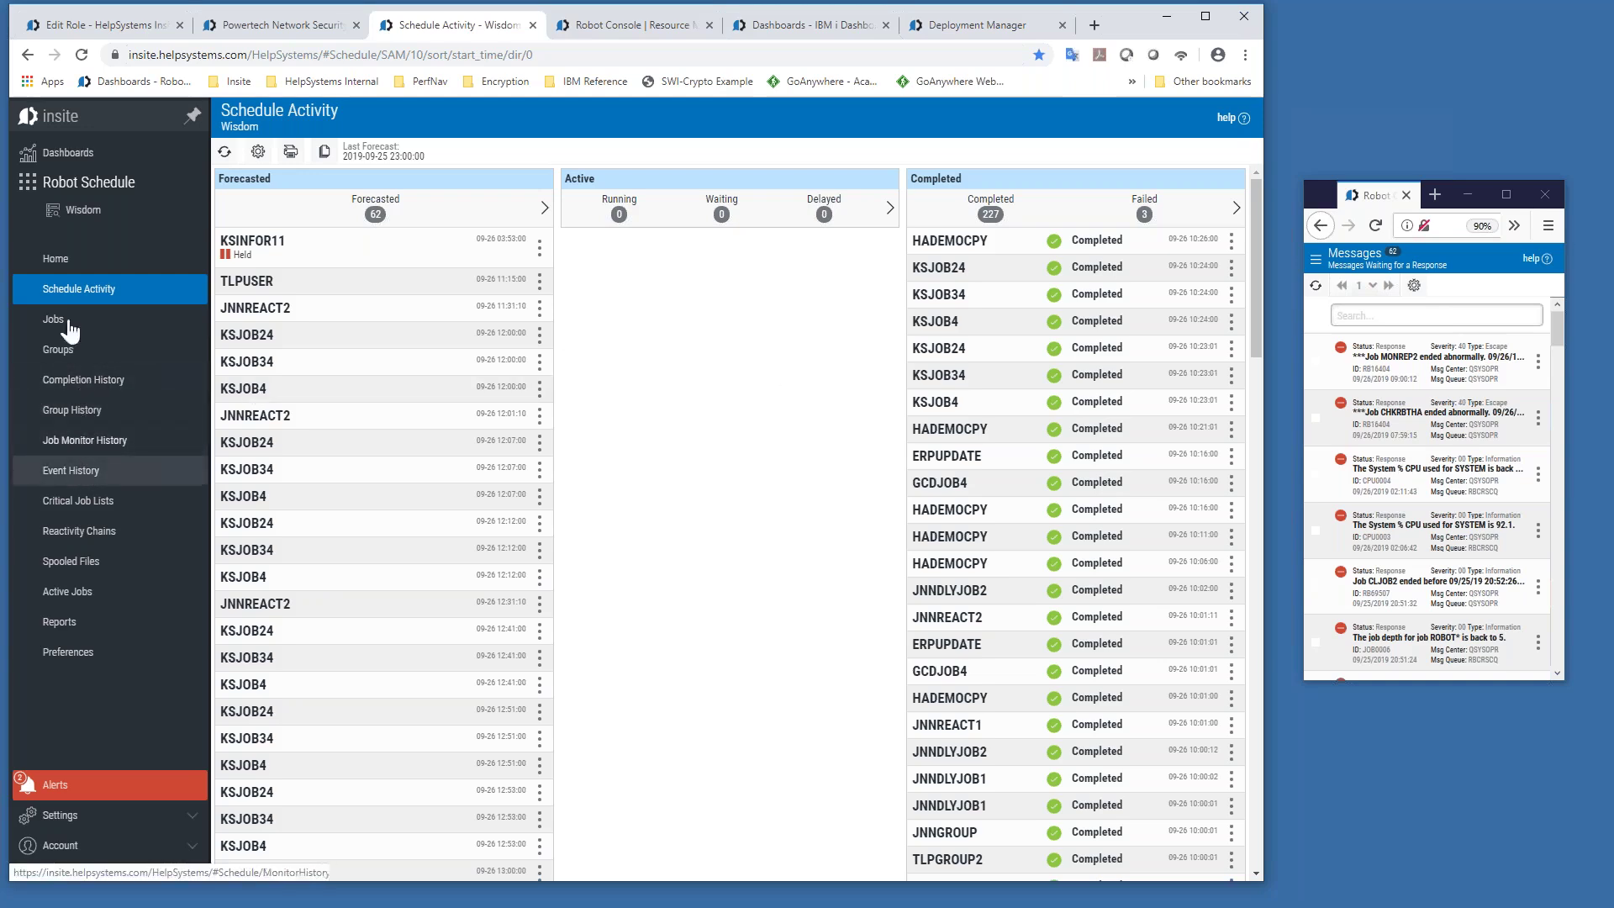
Step: Review Robot Console's Resource Monitor Status, and expand Wisdom's nodes in My Network of the Robot Network product
left_click(660, 26)
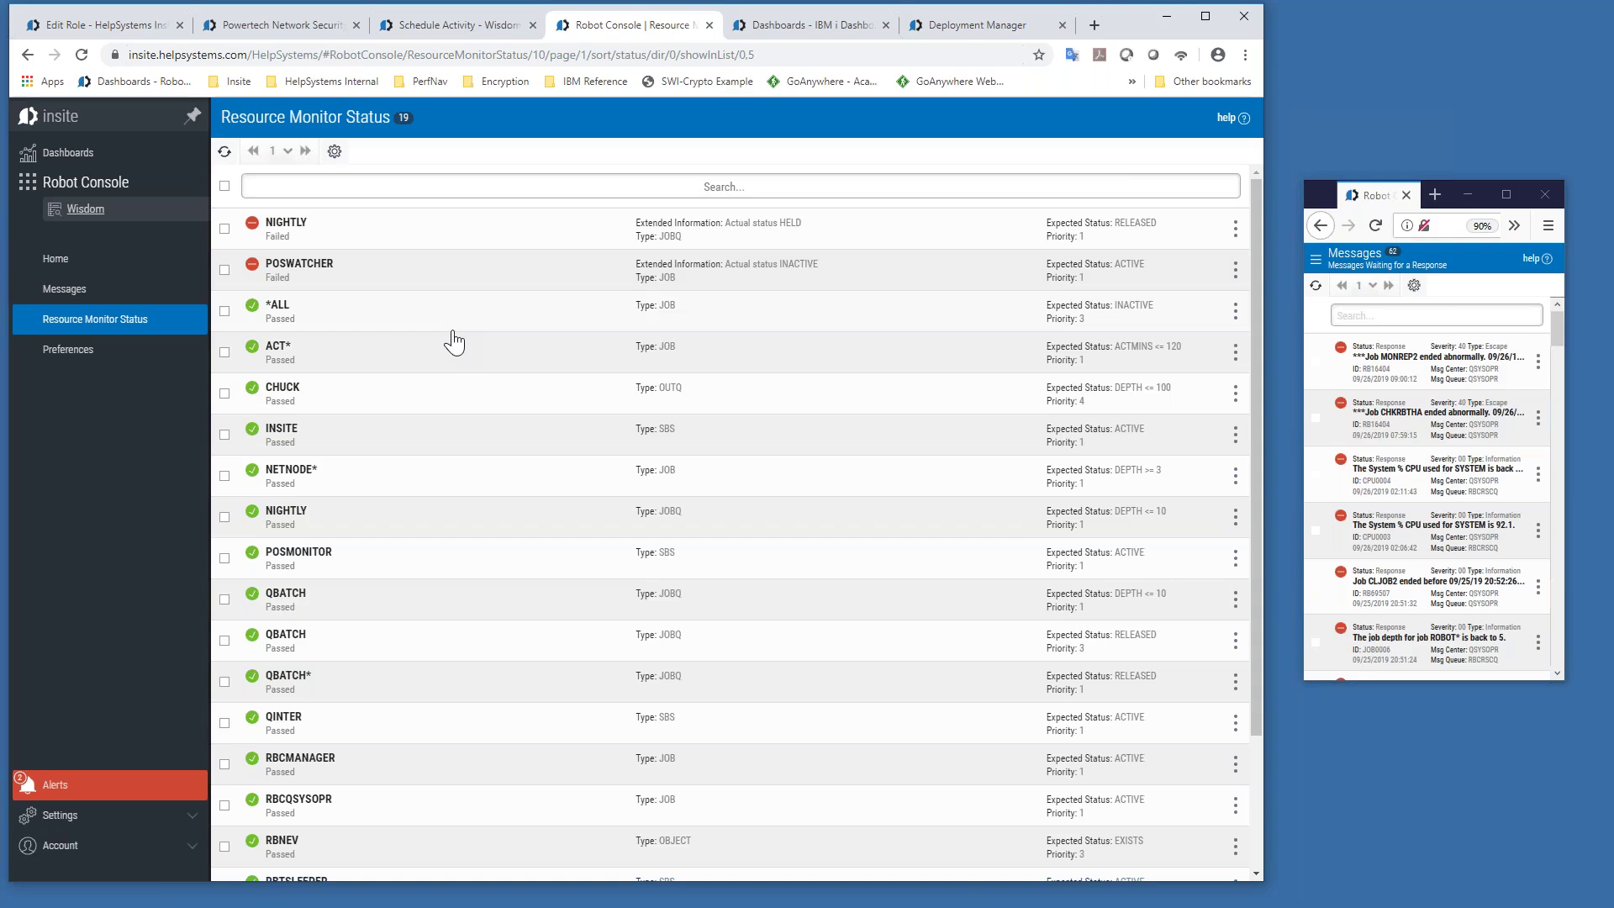
left_click(112, 195)
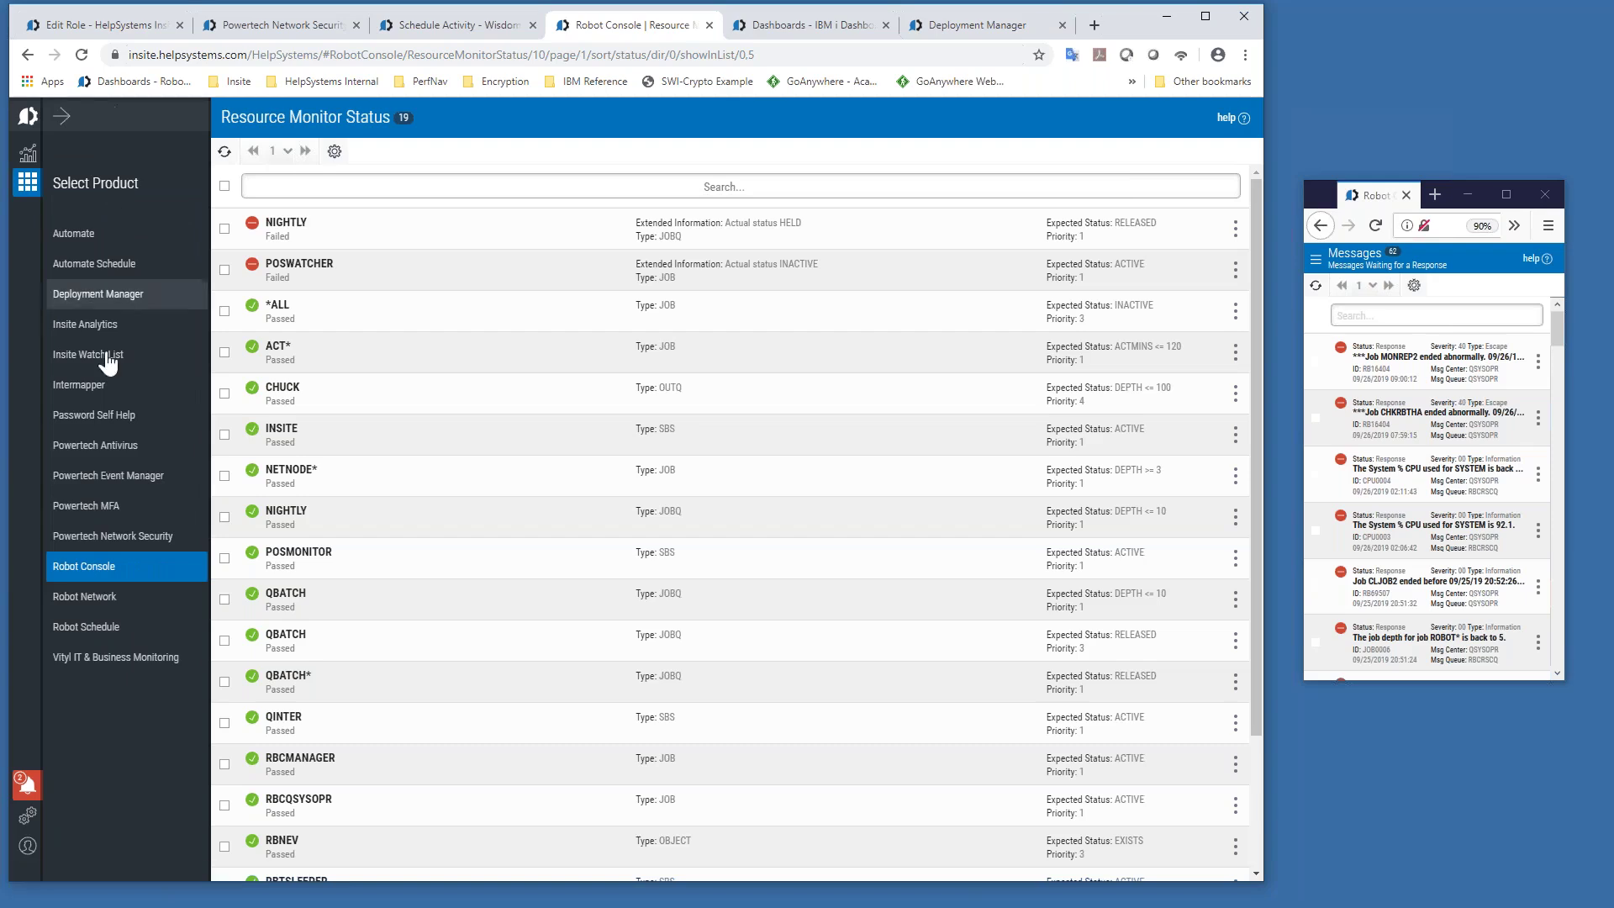
left_click(101, 603)
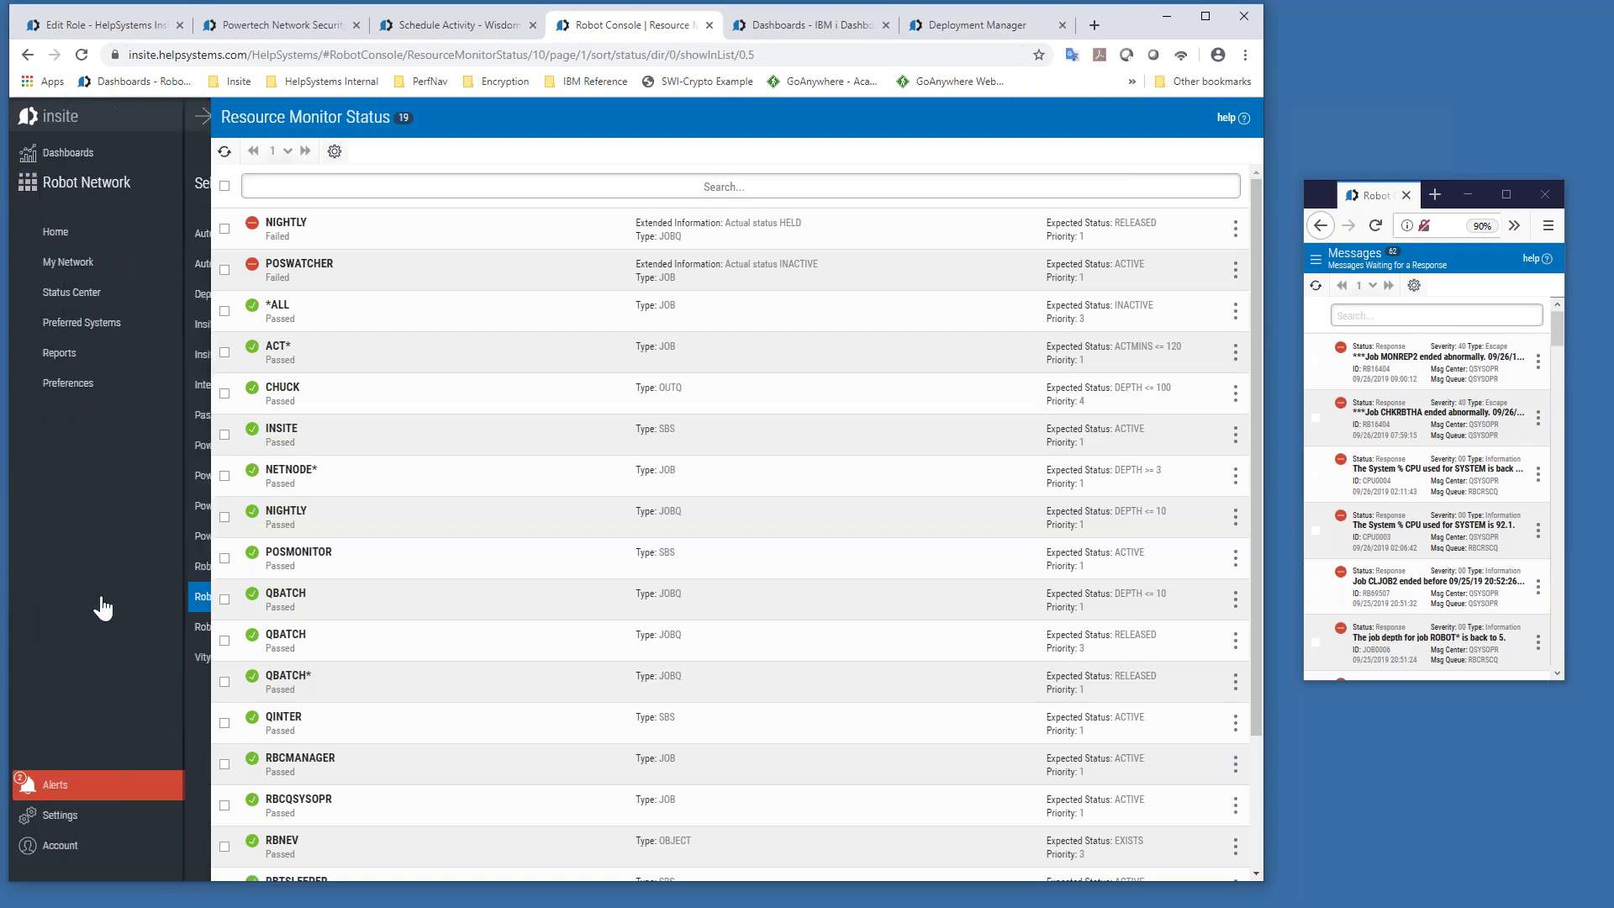
left_click(67, 268)
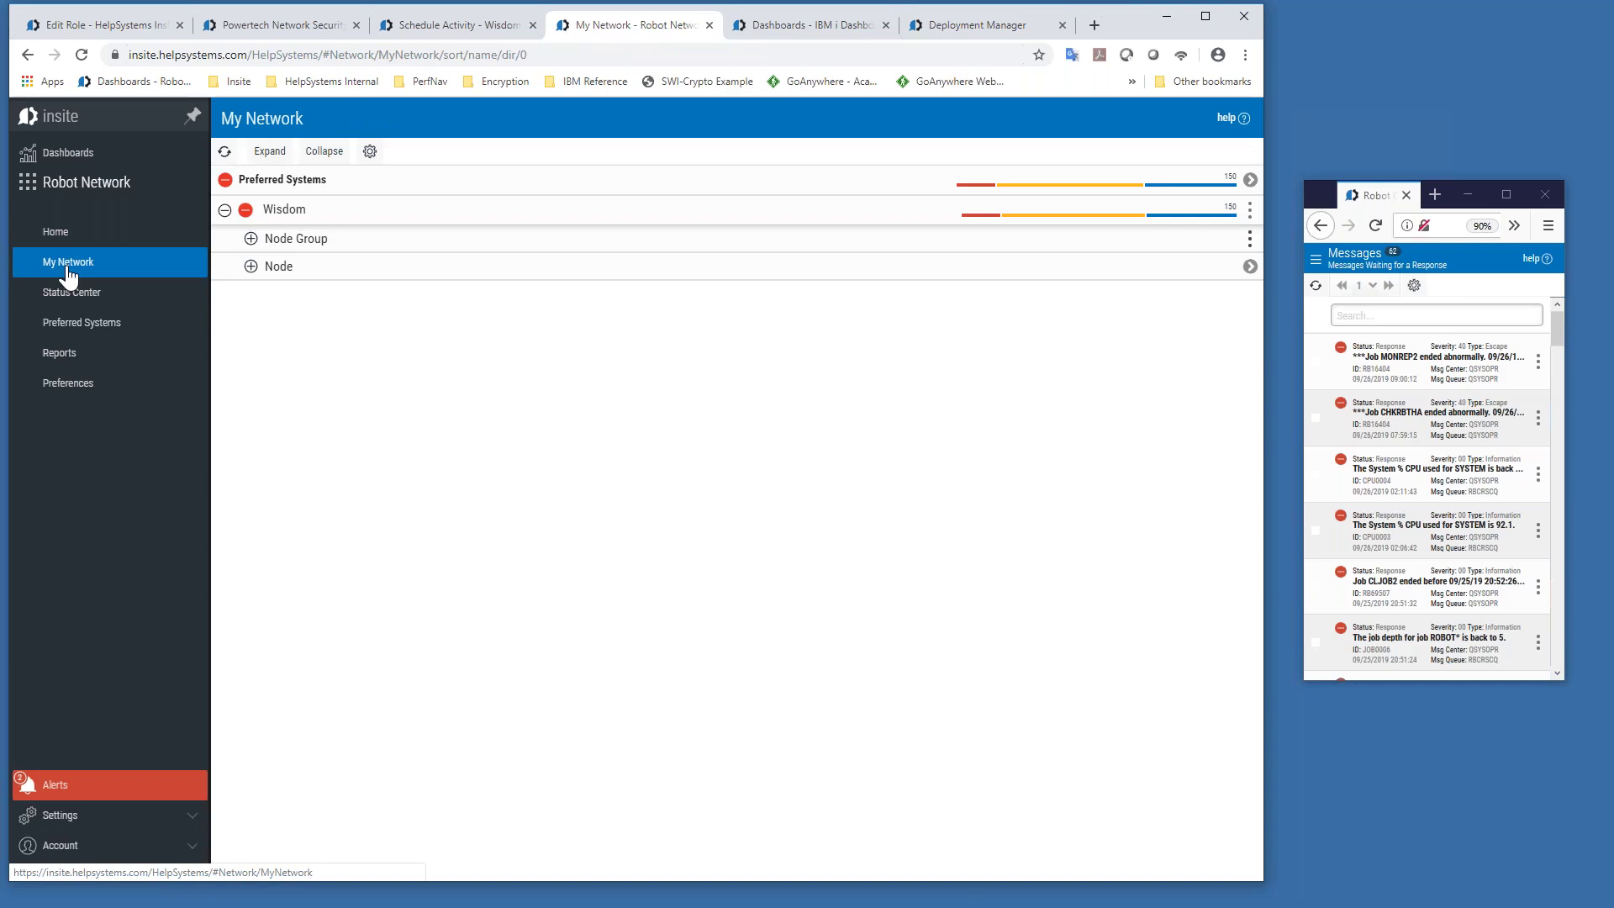
left_click(250, 267)
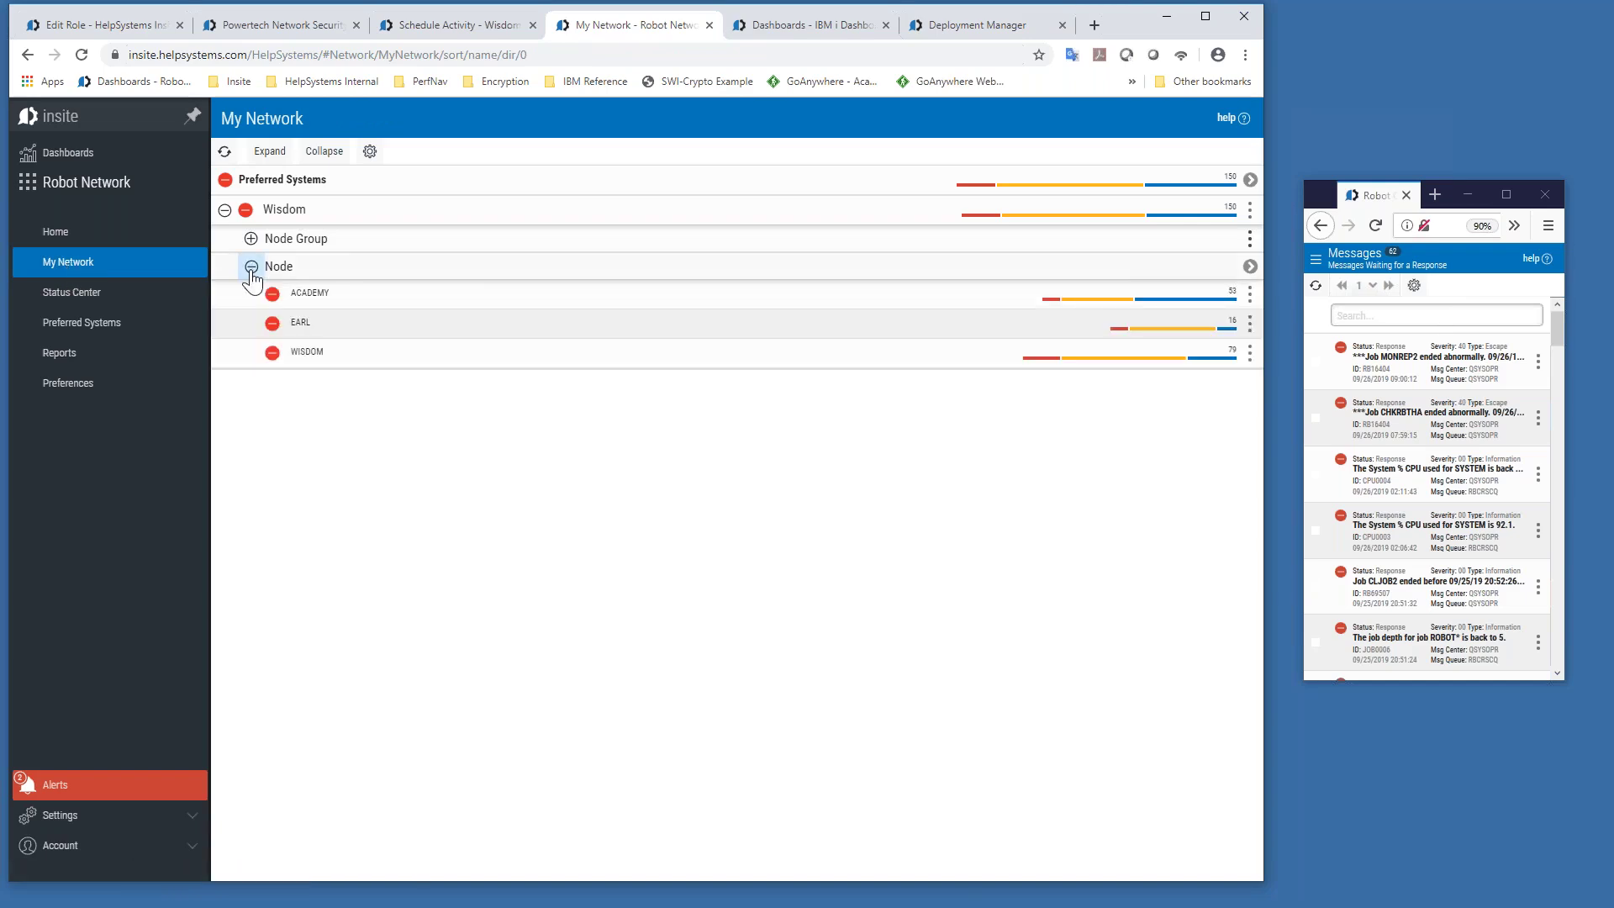
Step: Check the actions offered for the Wisdom host, and open the Status Center for the ACADEMY node
left_click(1249, 211)
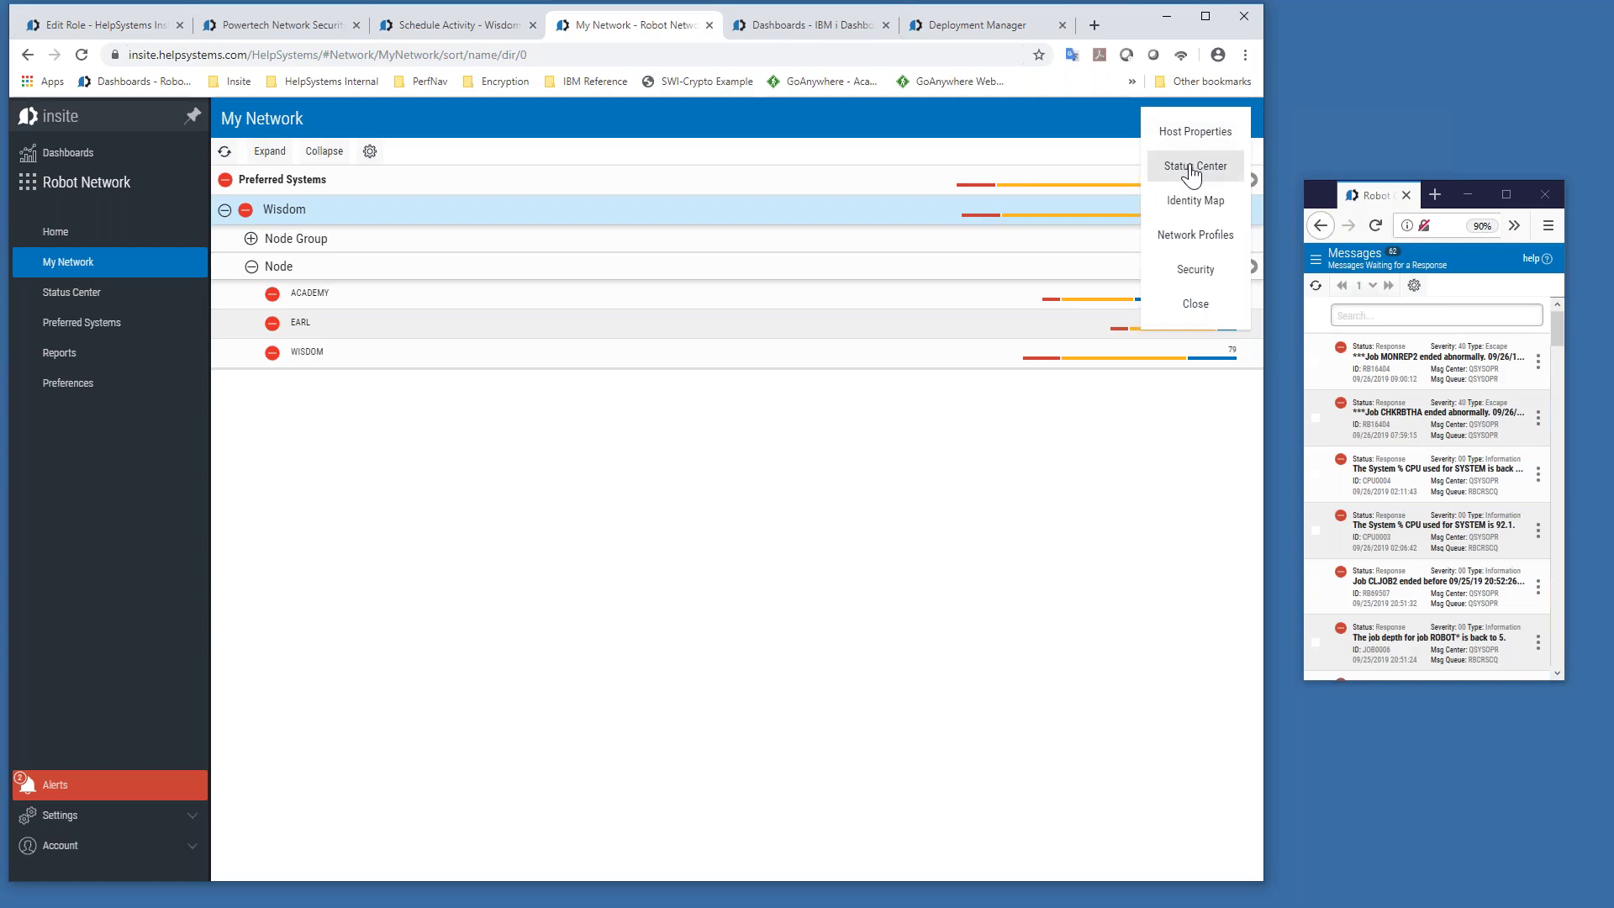
left_click(1111, 476)
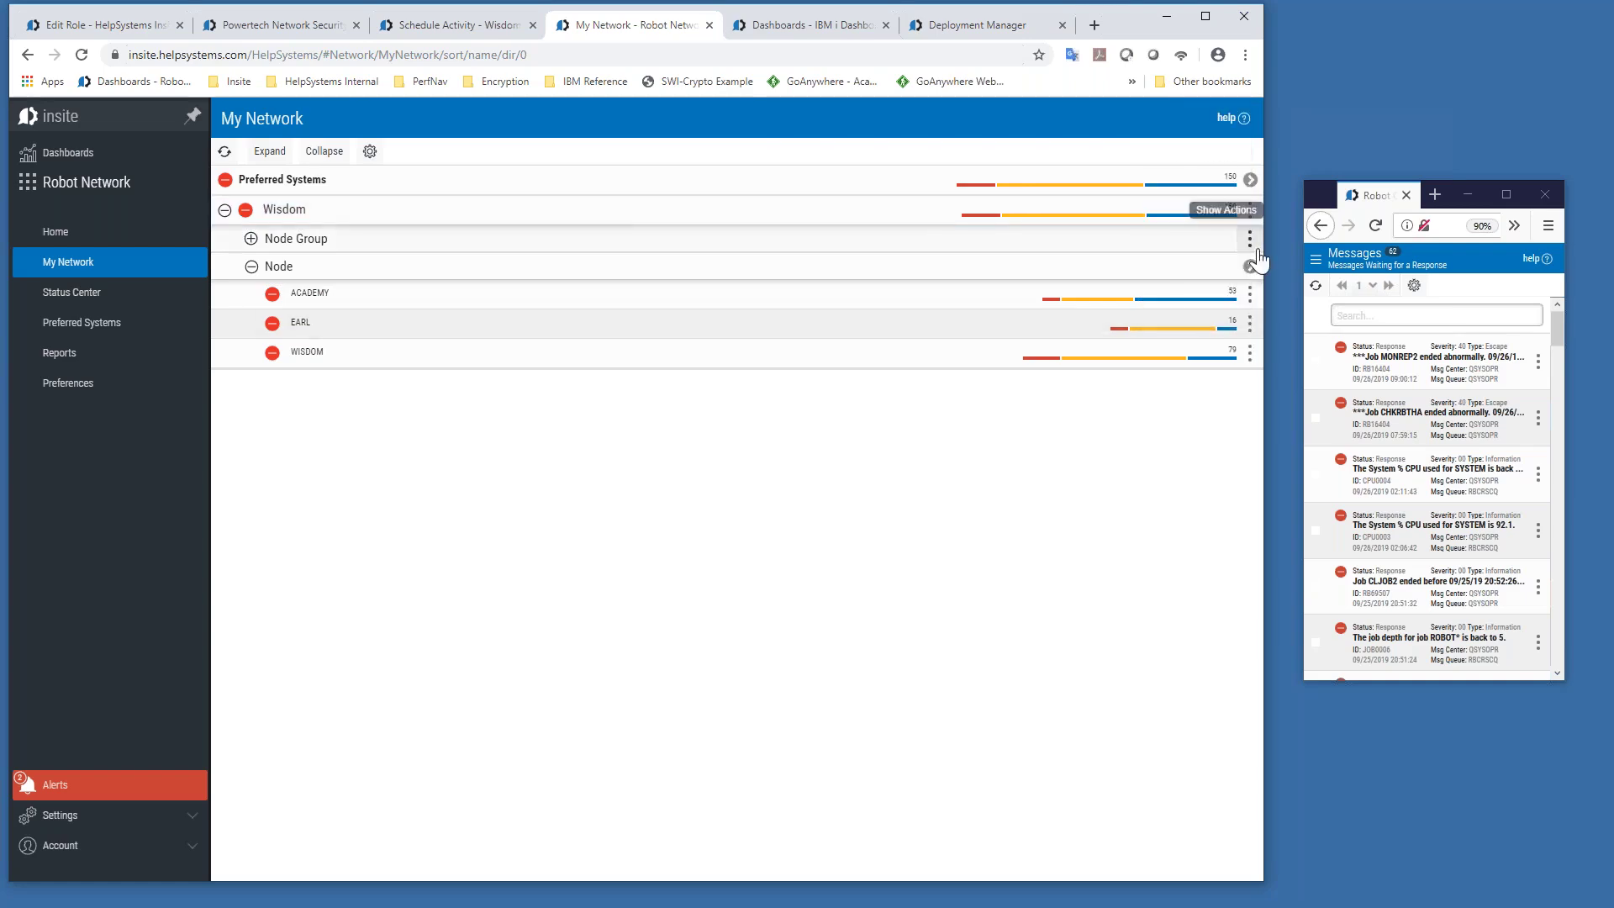
left_click(1249, 294)
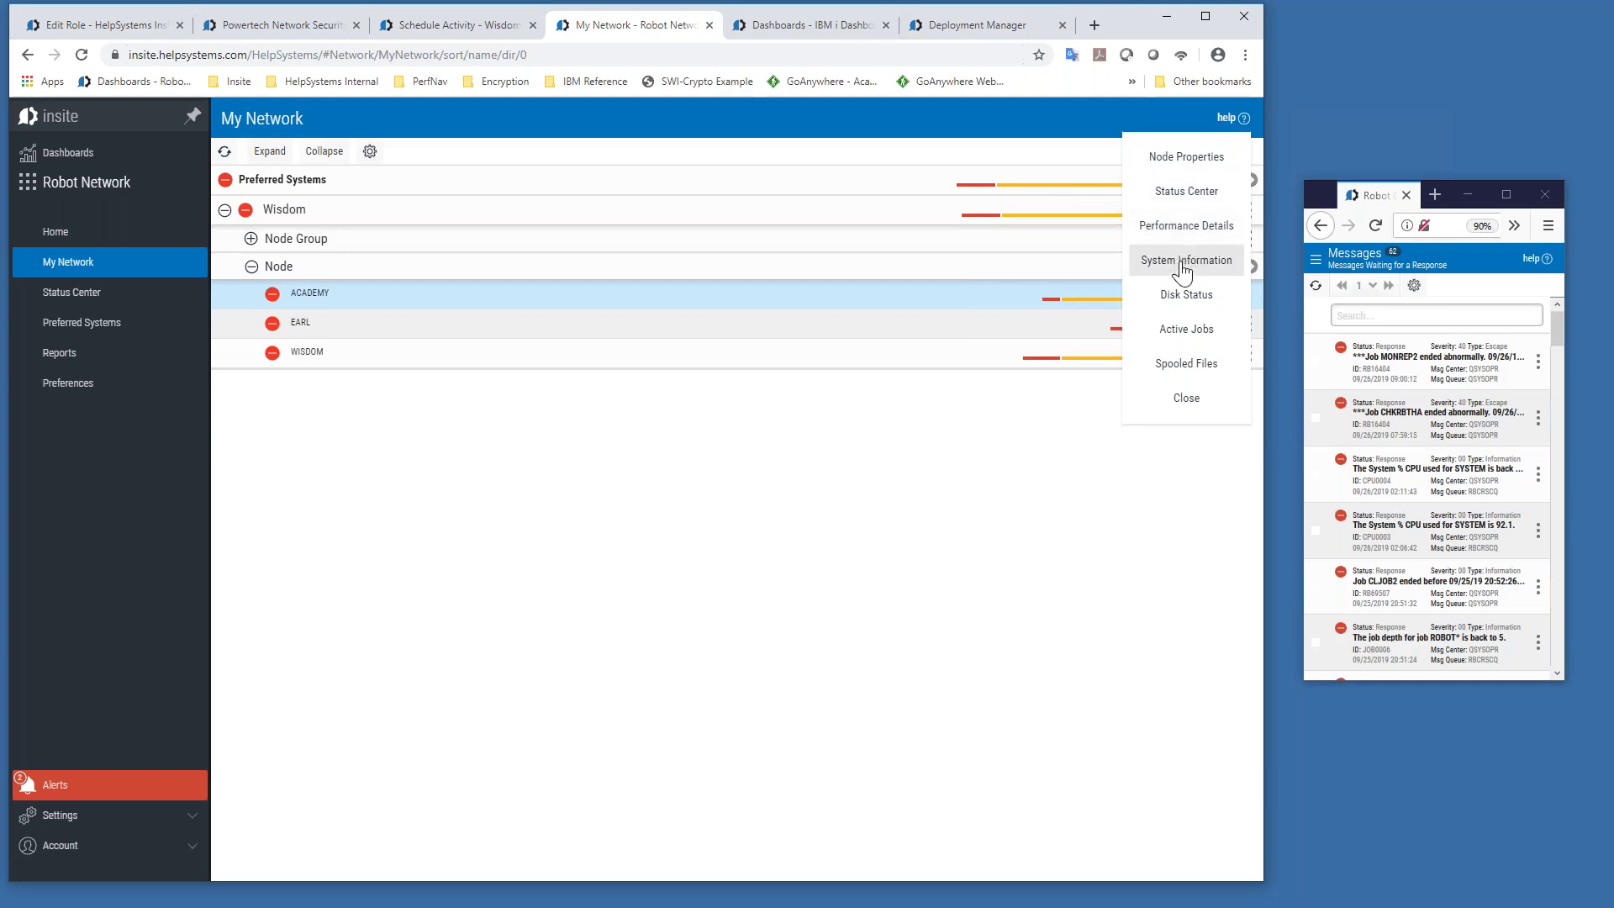
left_click(1183, 200)
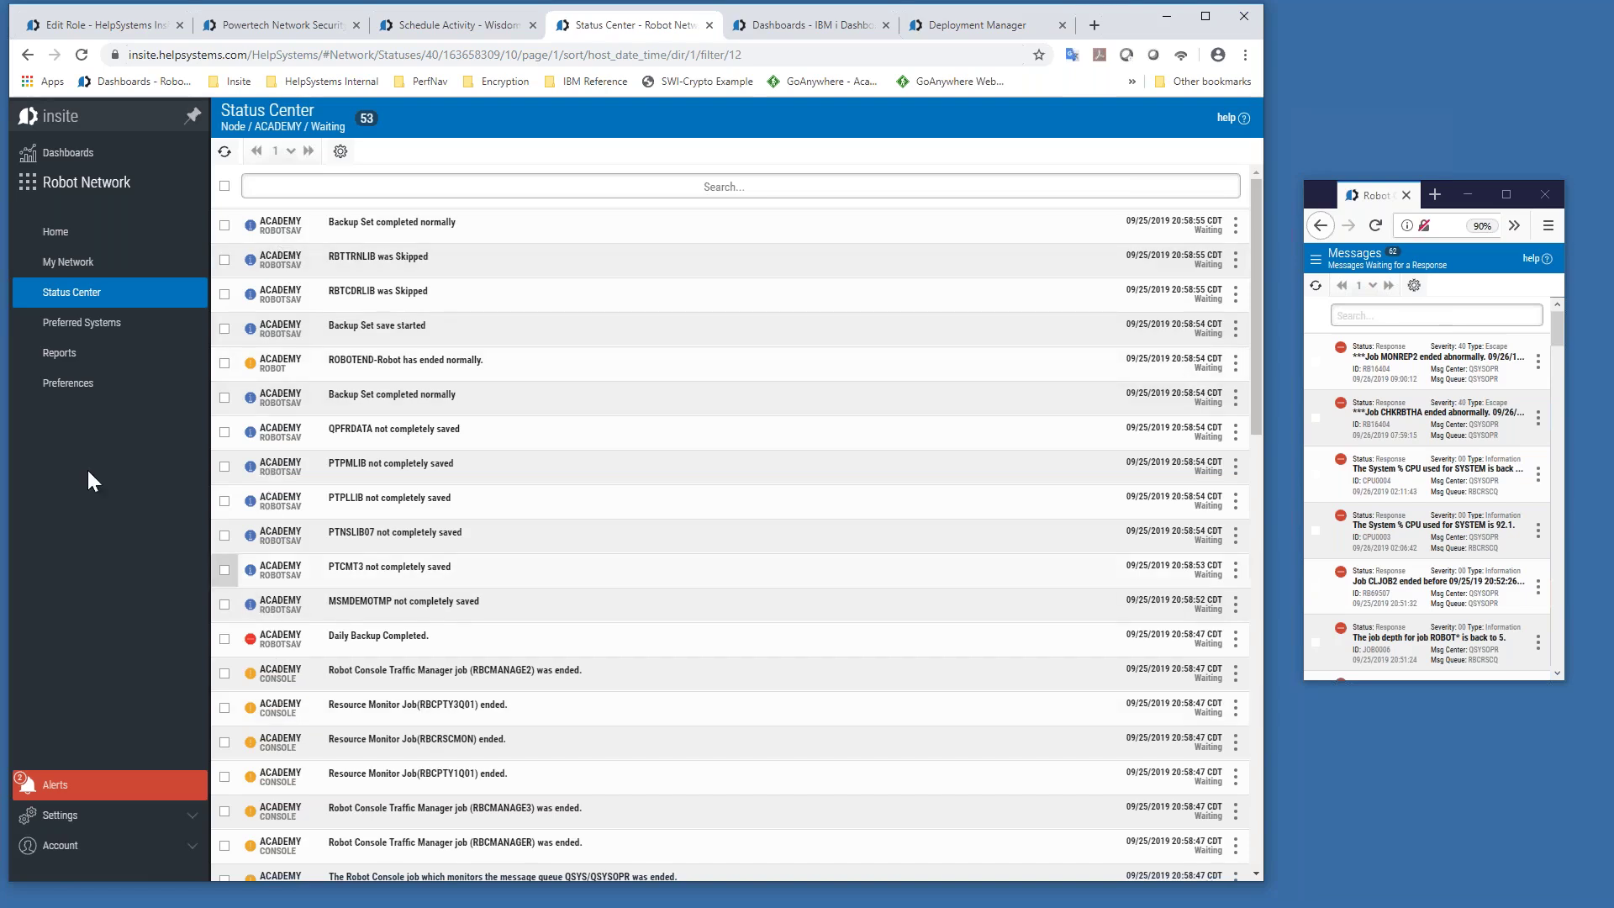
Step: Open the requests of the Insite Watch List product, and check the actions offered for the Geppetto request
left_click(93, 200)
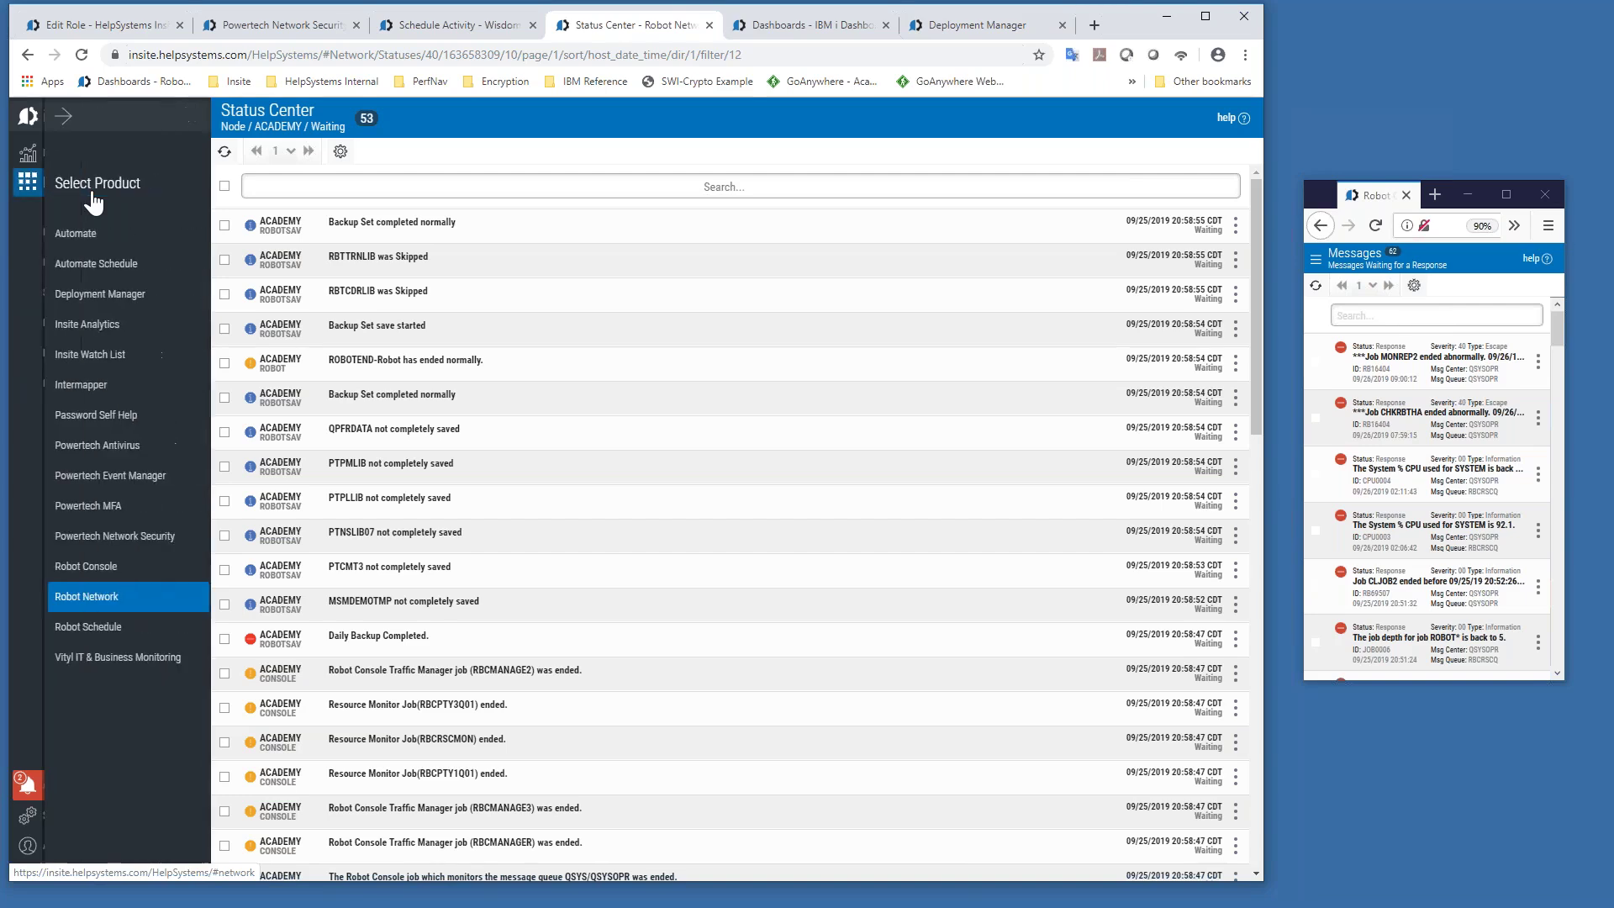
left_click(99, 356)
left_click(67, 242)
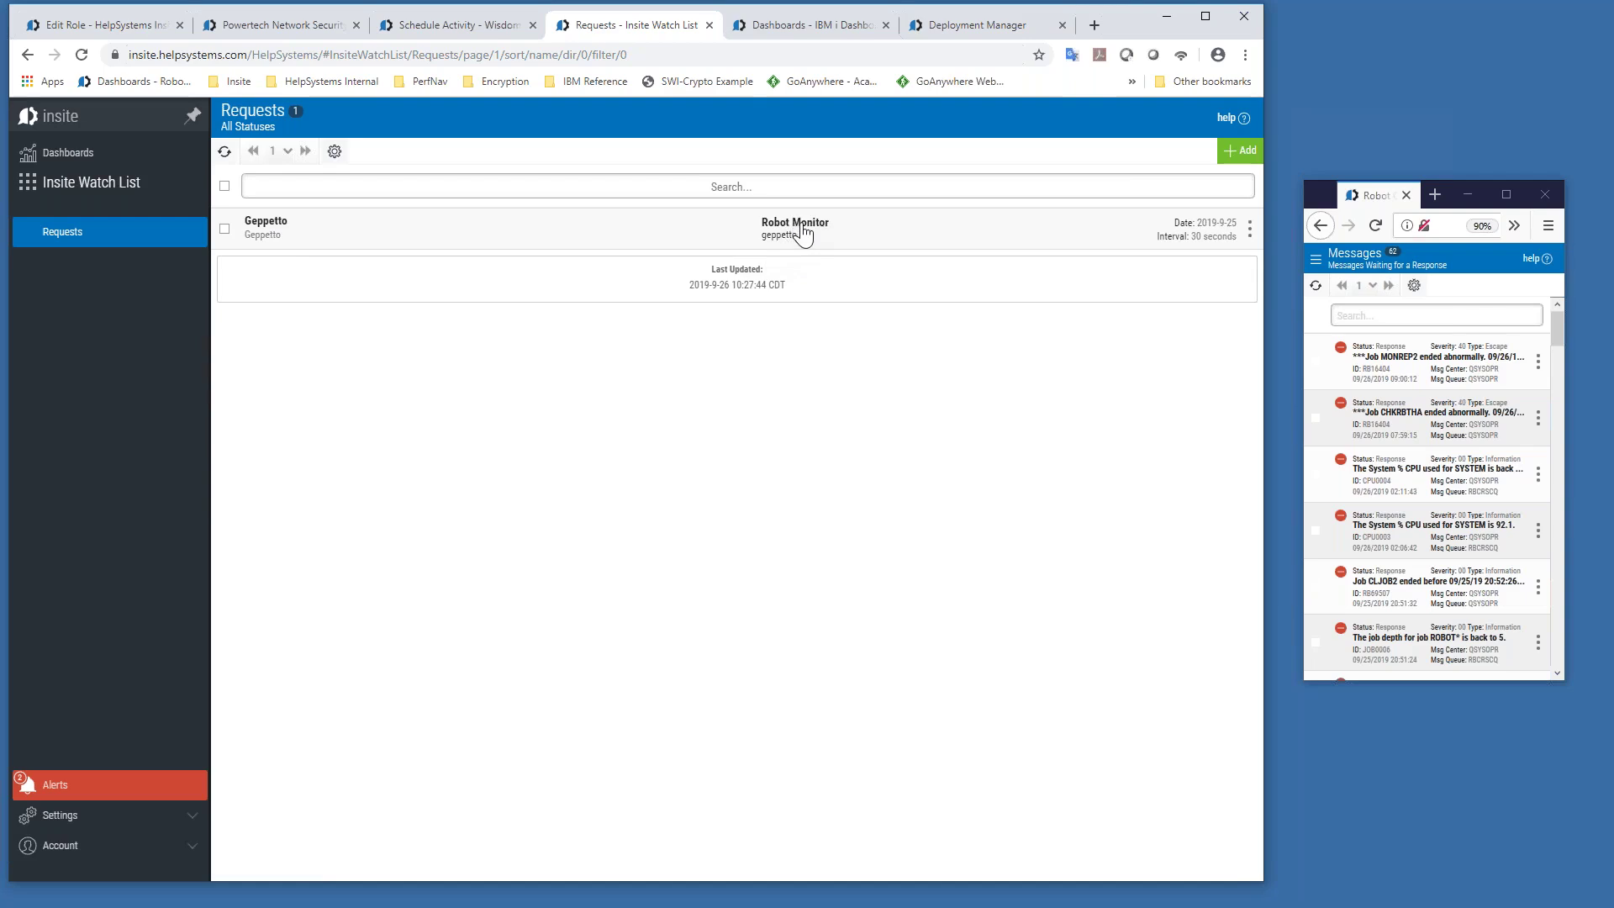
left_click(1250, 228)
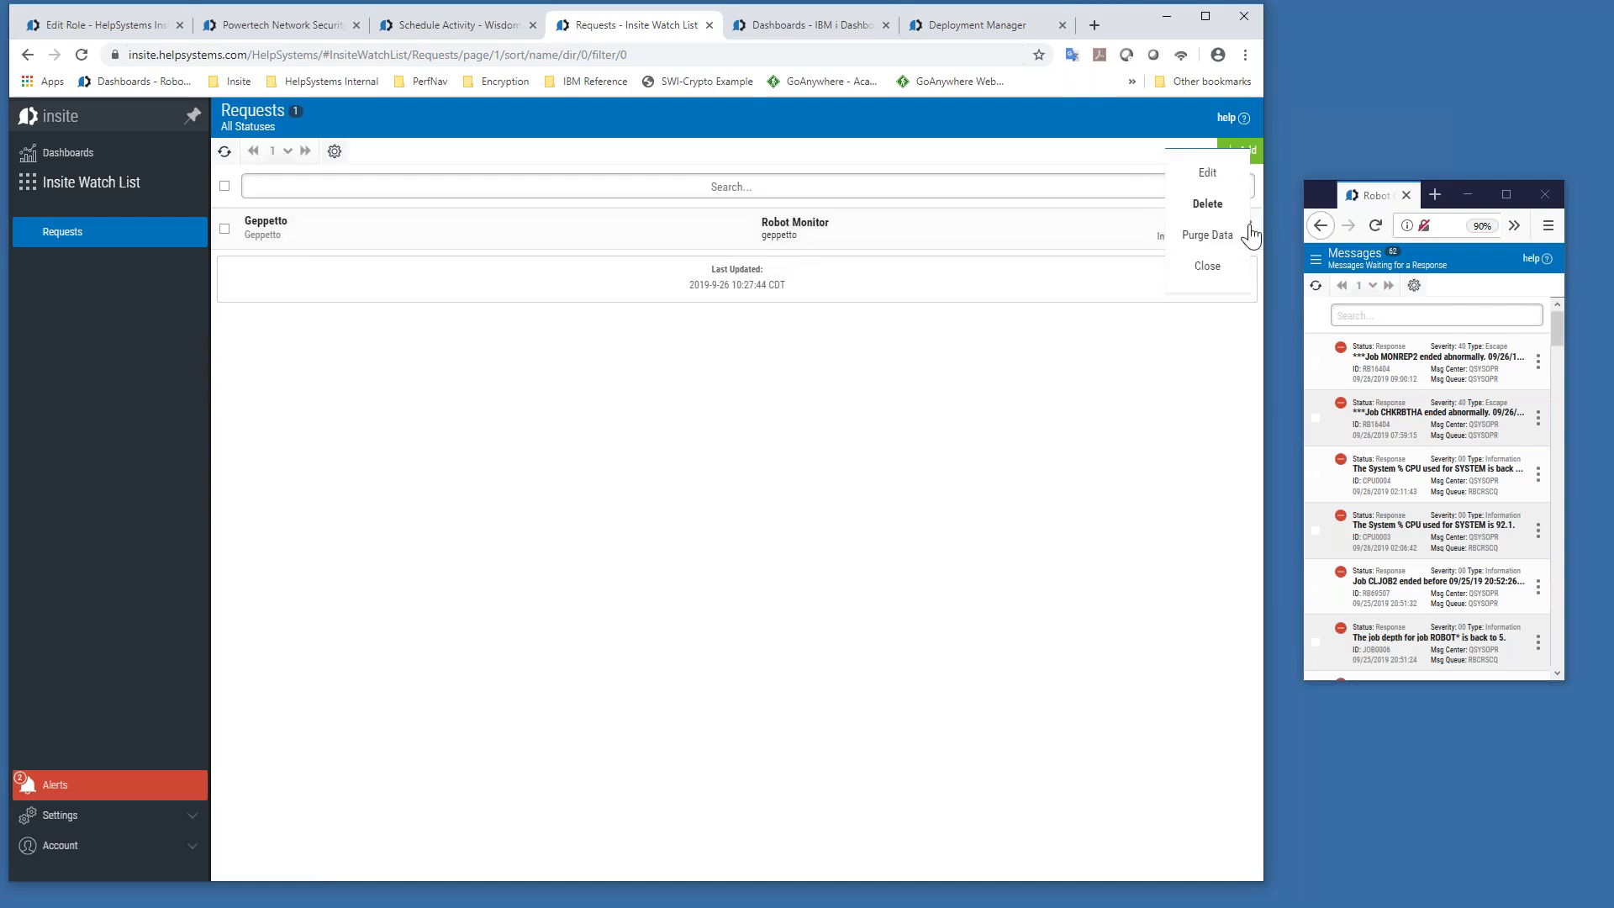
left_click(1218, 238)
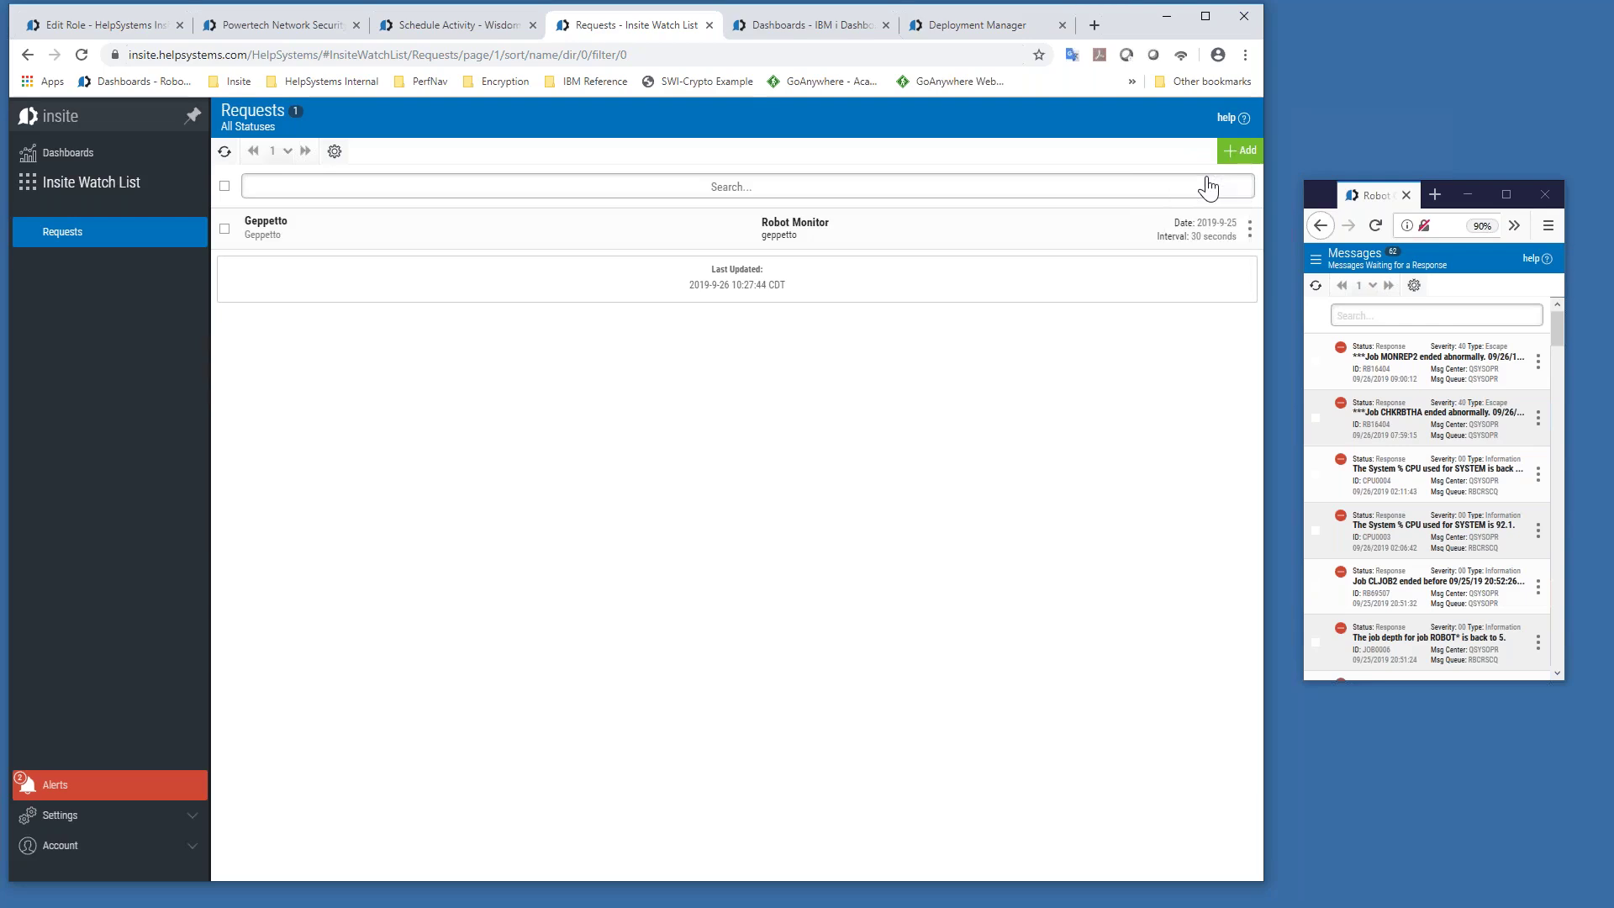
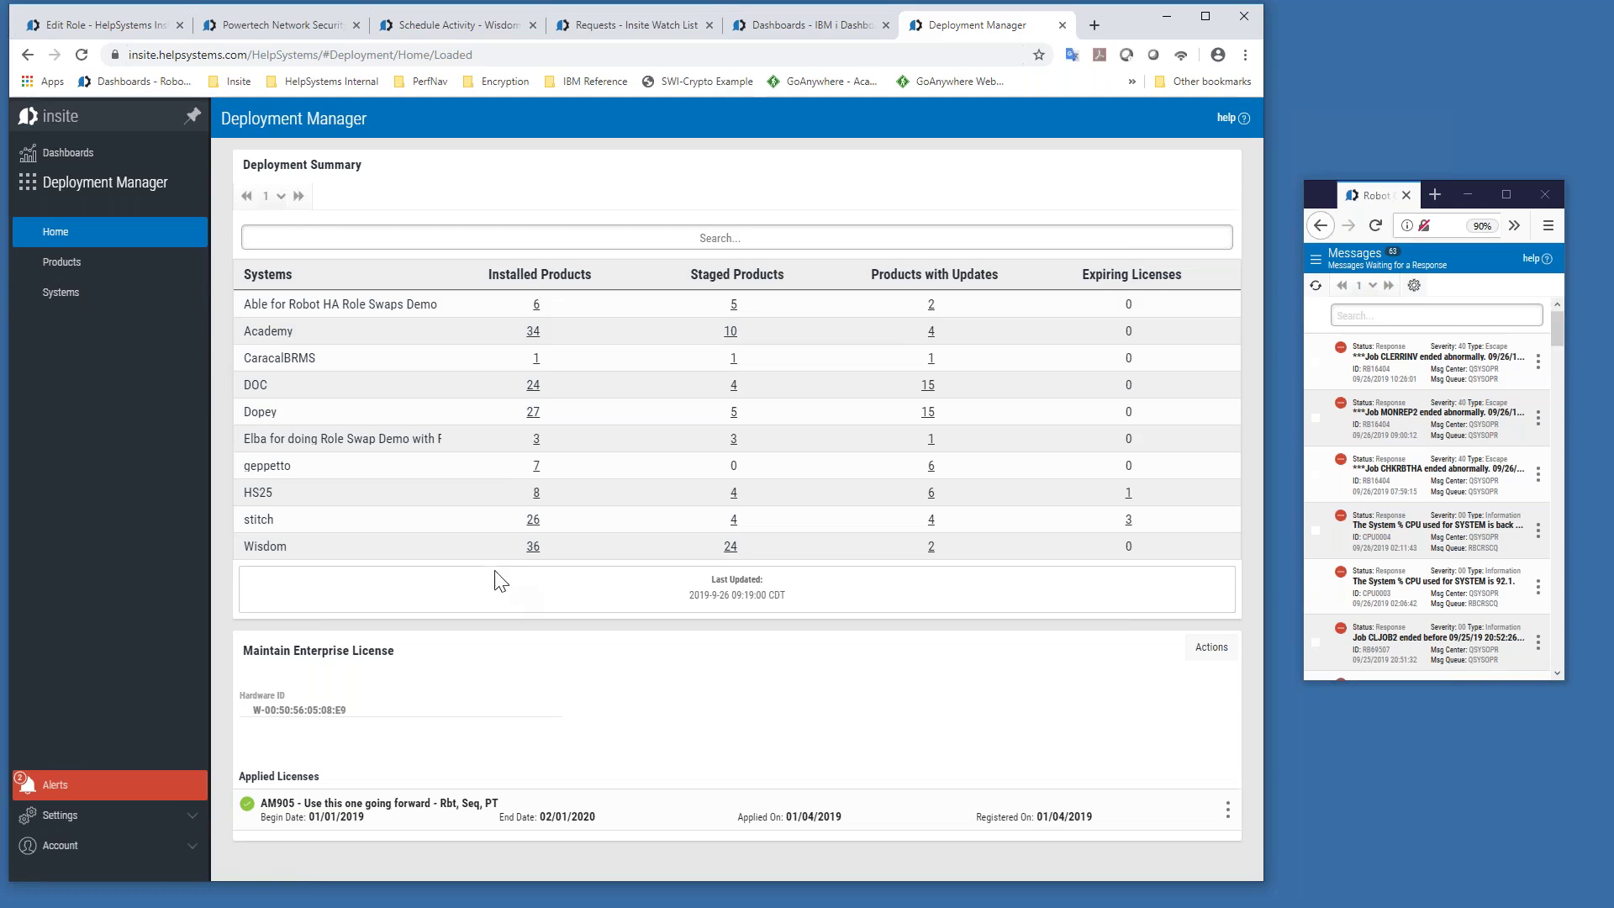
Step: Check the actions for the applied AM905 license in Deployment Manager, and show the Powertech Encryption actions in the products list
left_click(1227, 810)
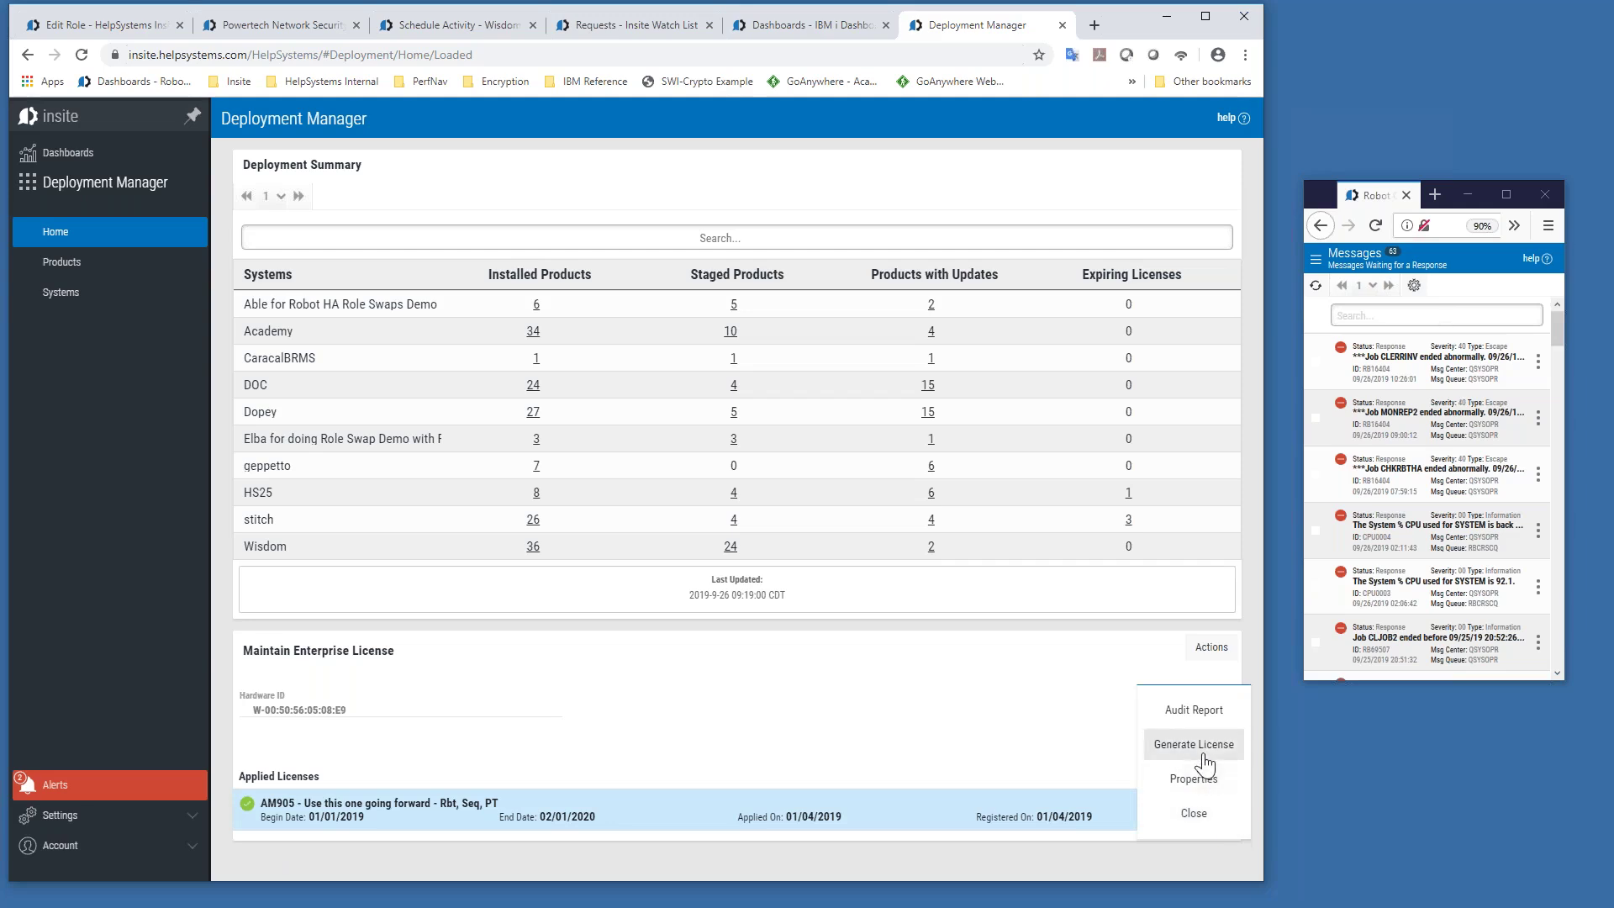
left_click(821, 734)
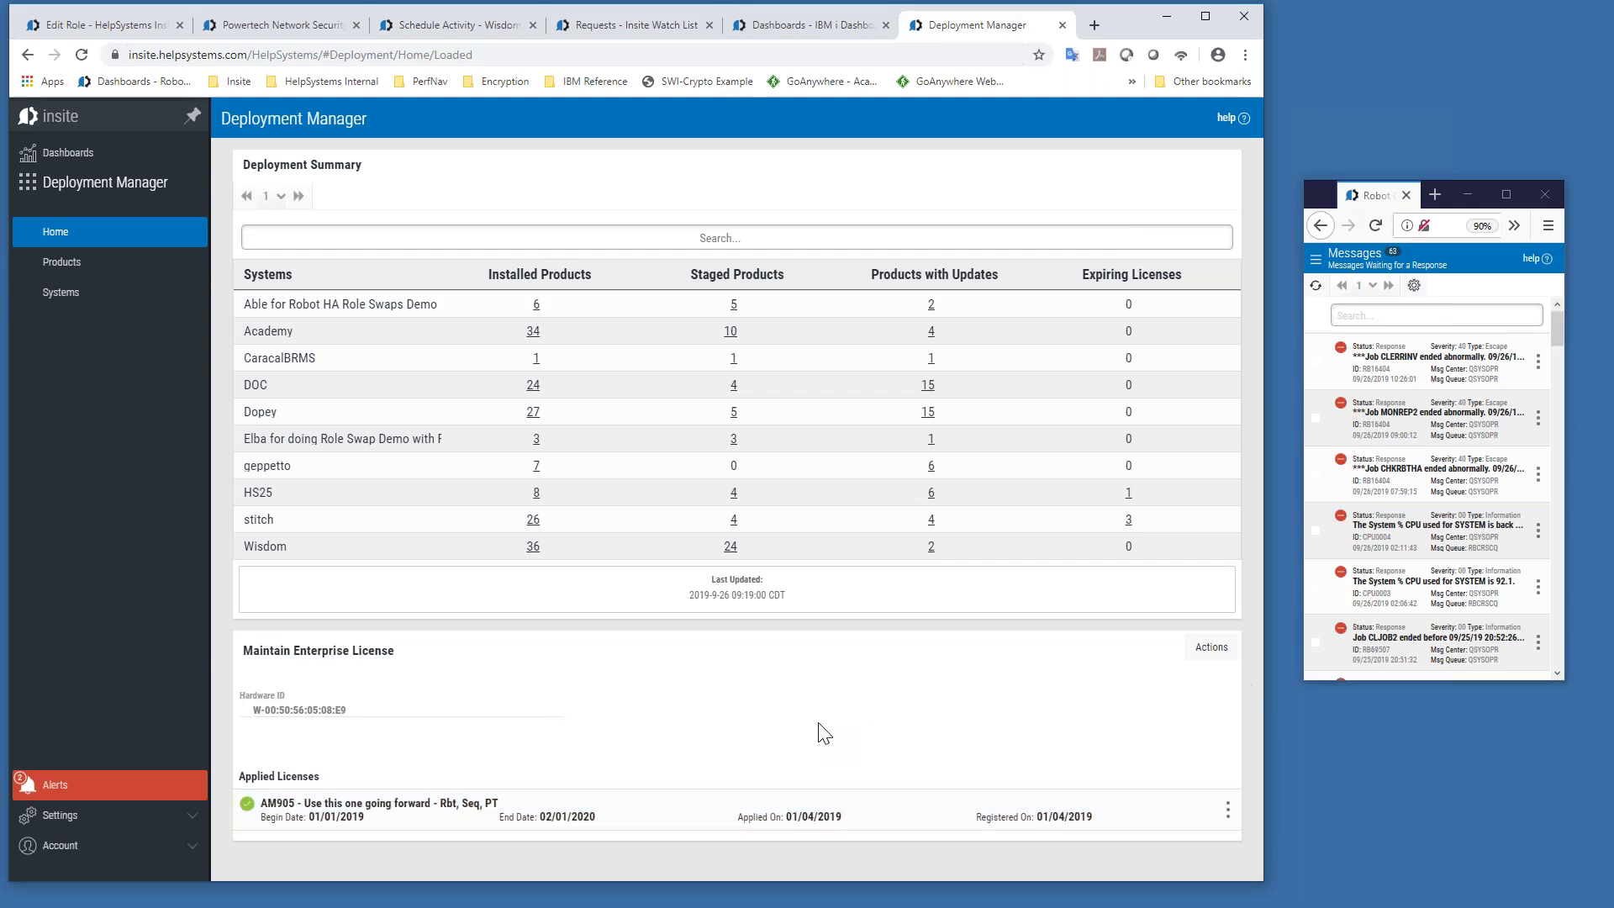
left_click(69, 264)
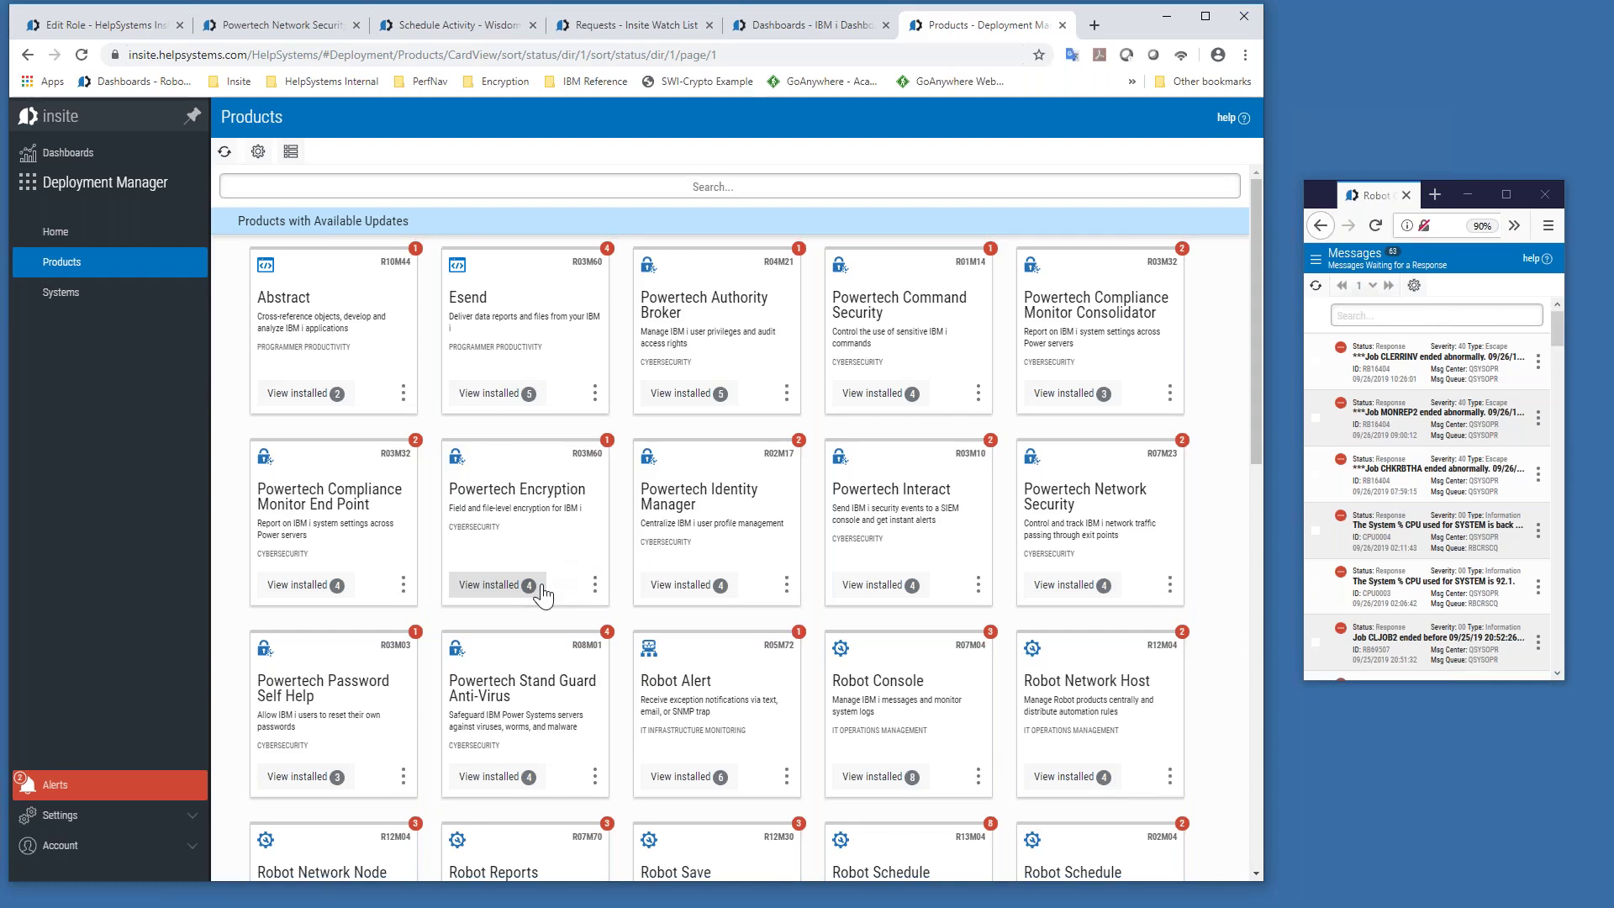
left_click(594, 586)
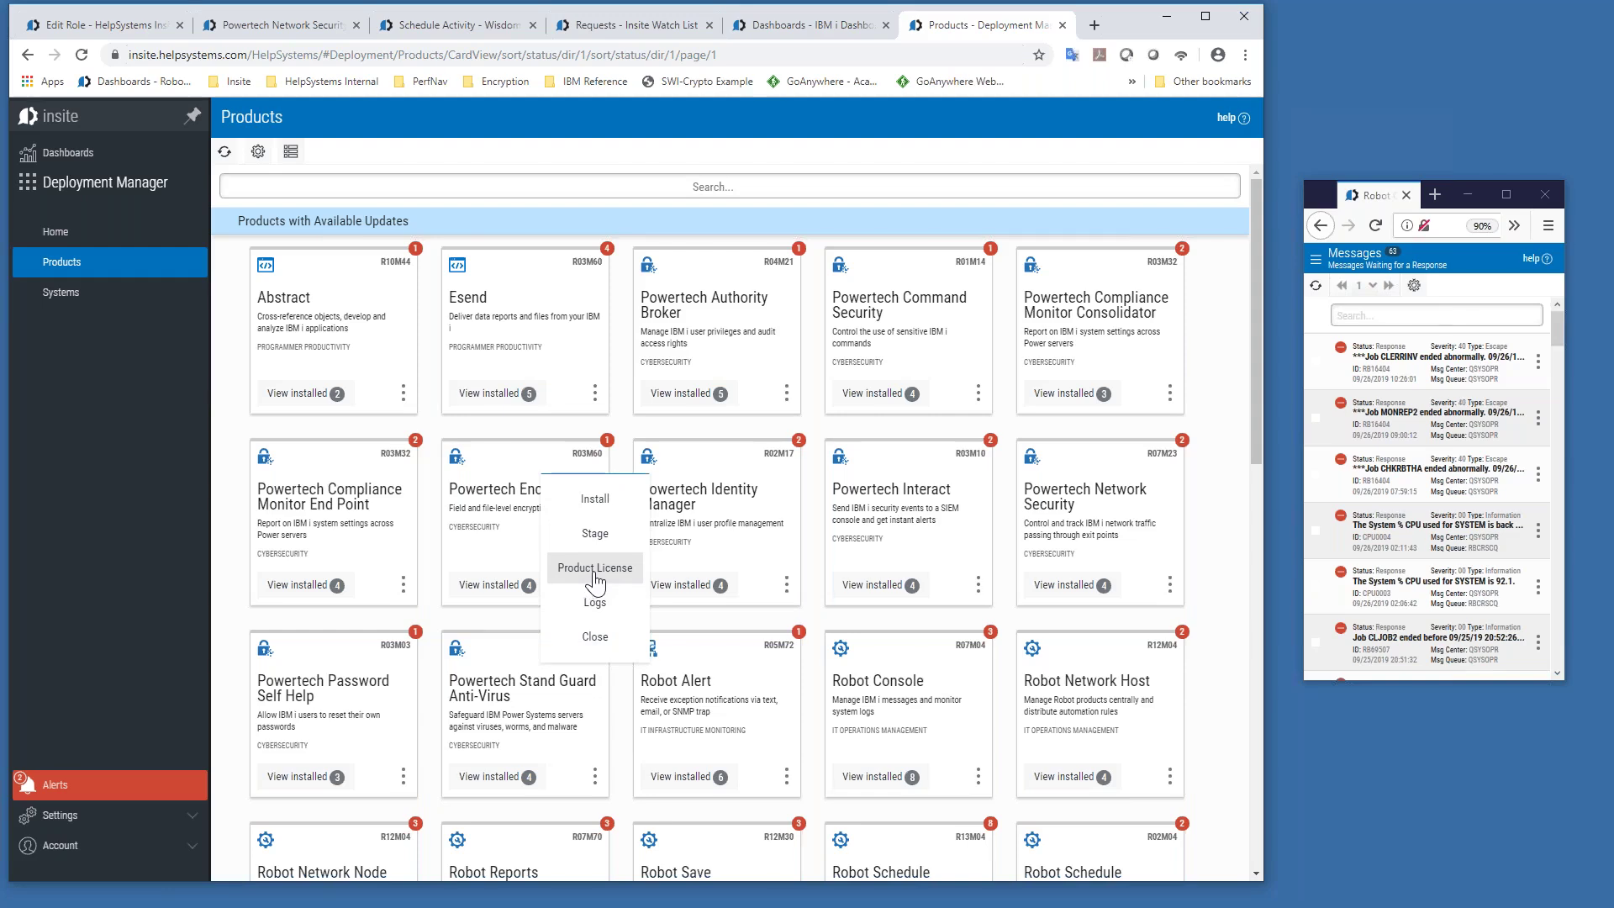
Step: Open the Esend product license for the HS25 system, and review the details of its active license
left_click(568, 363)
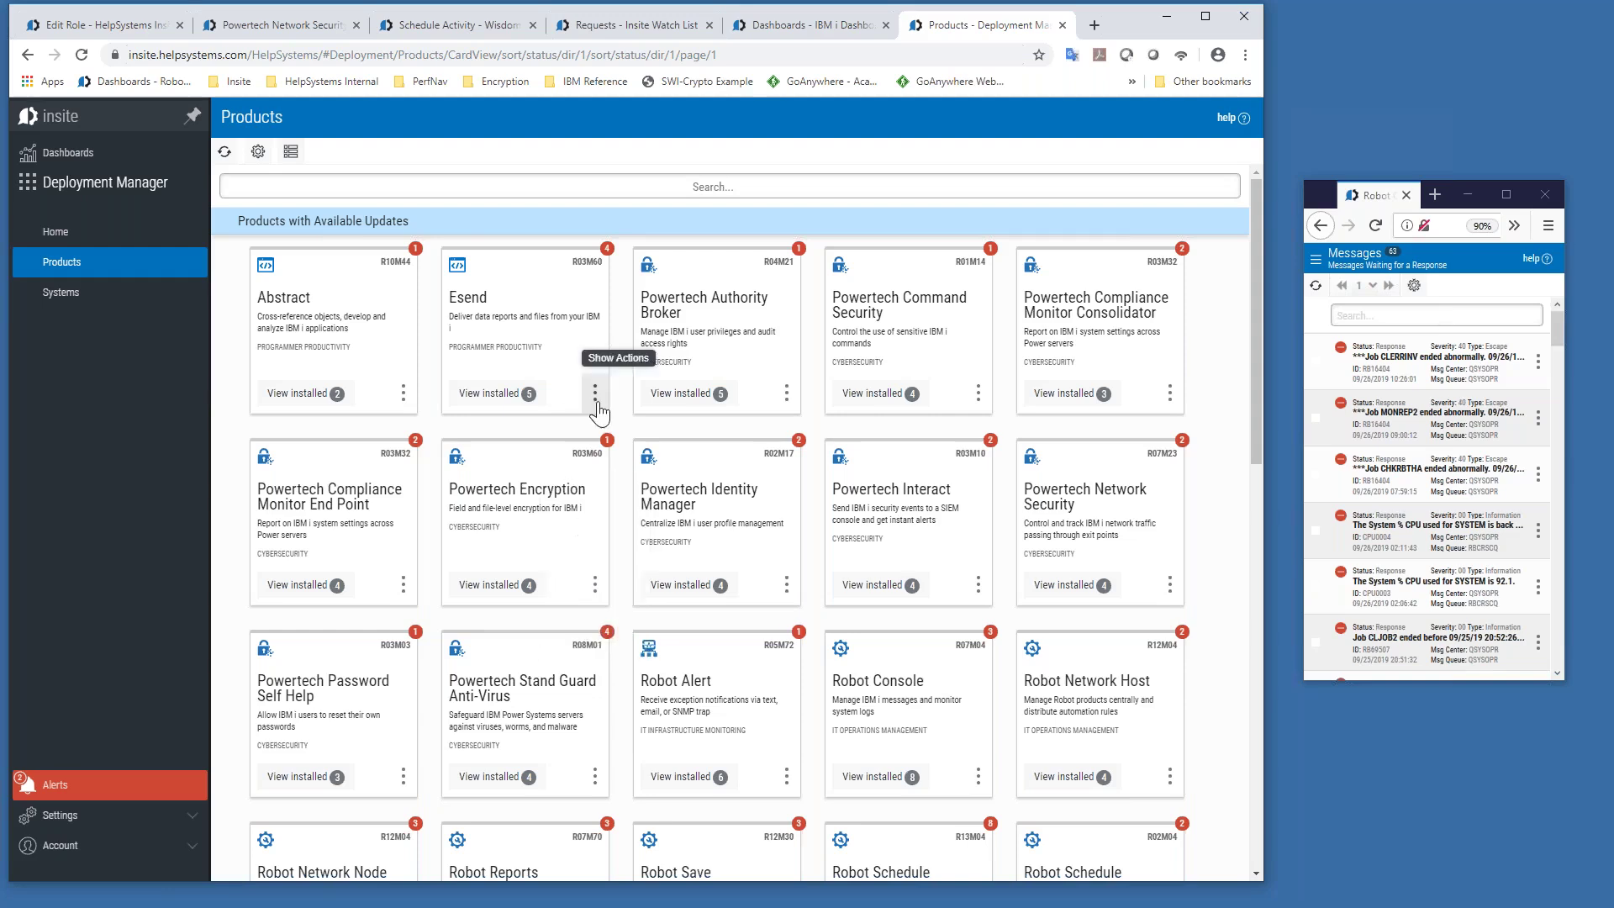
left_click(597, 410)
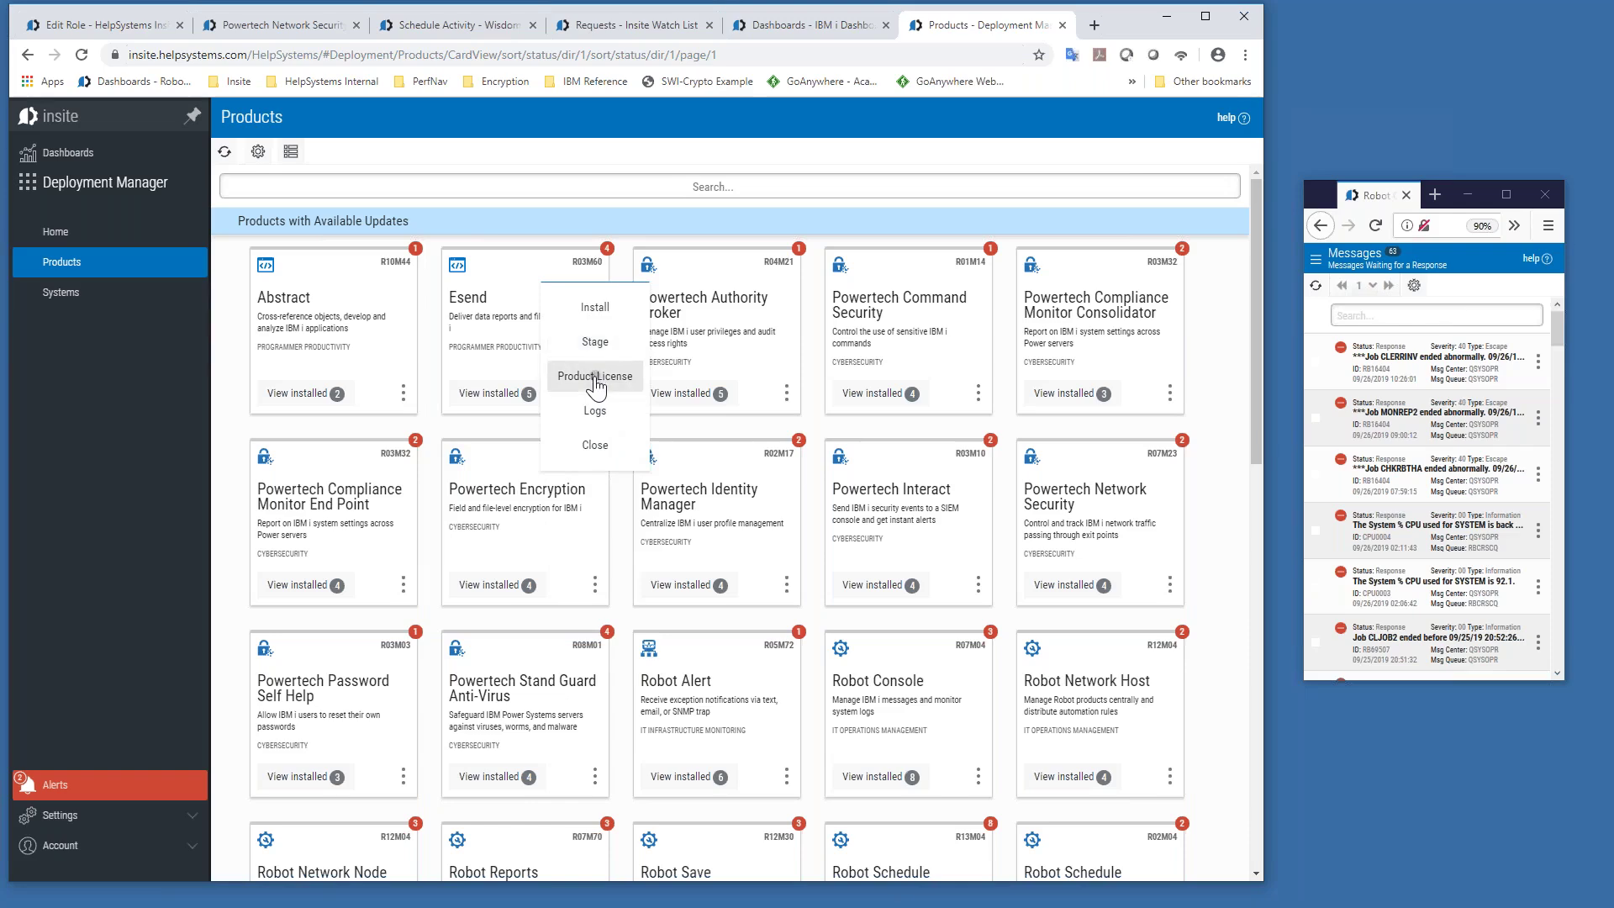
left_click(595, 376)
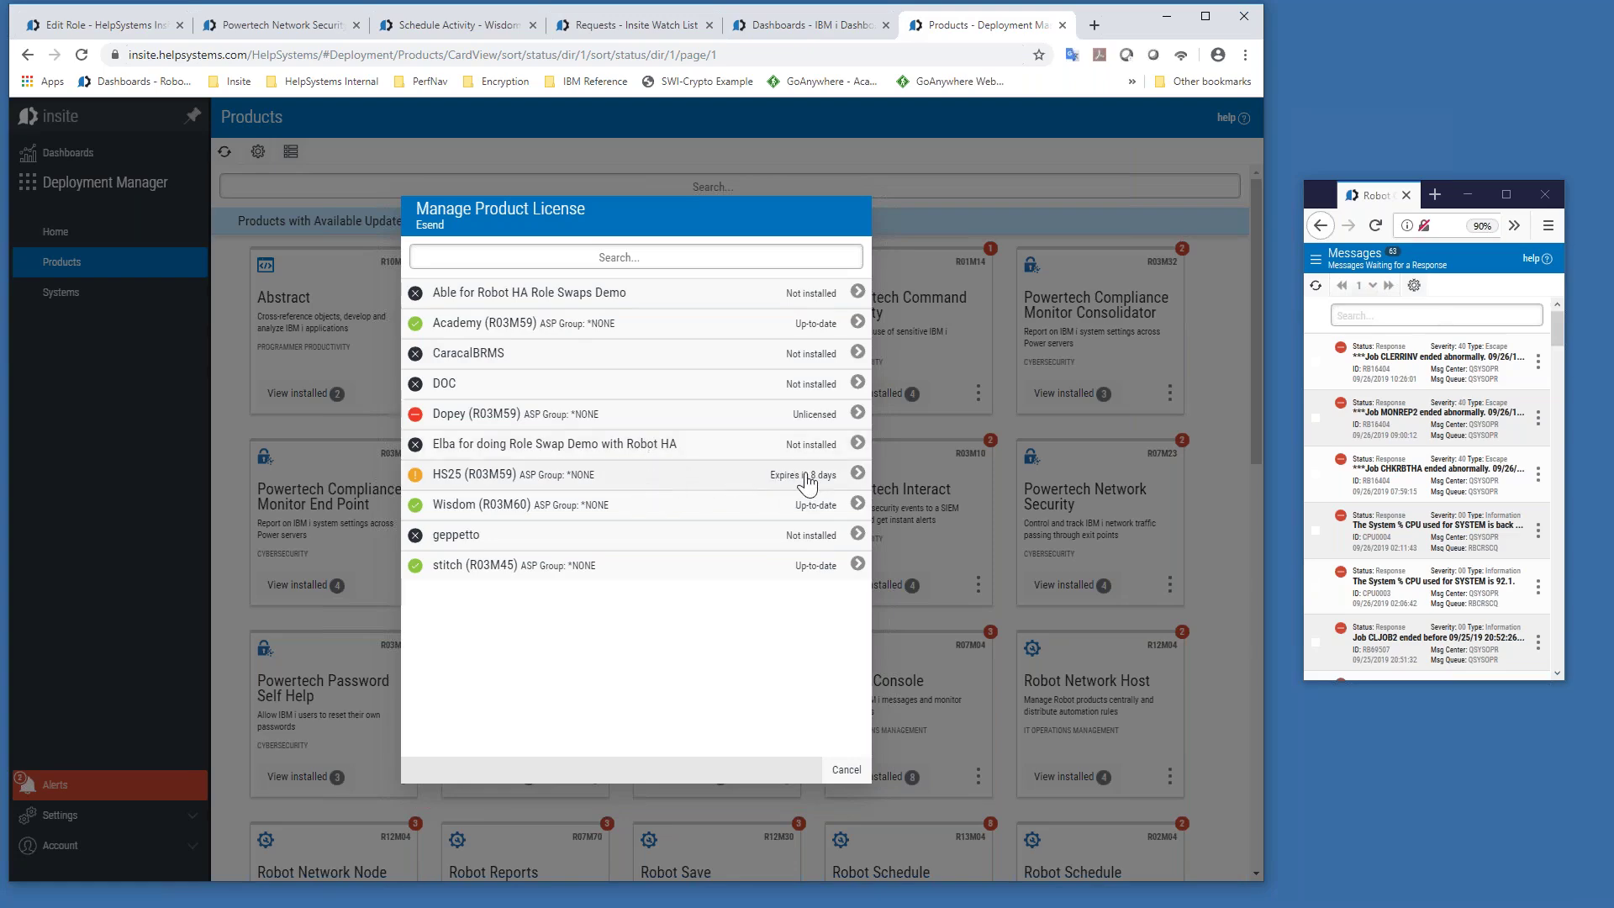
left_click(728, 486)
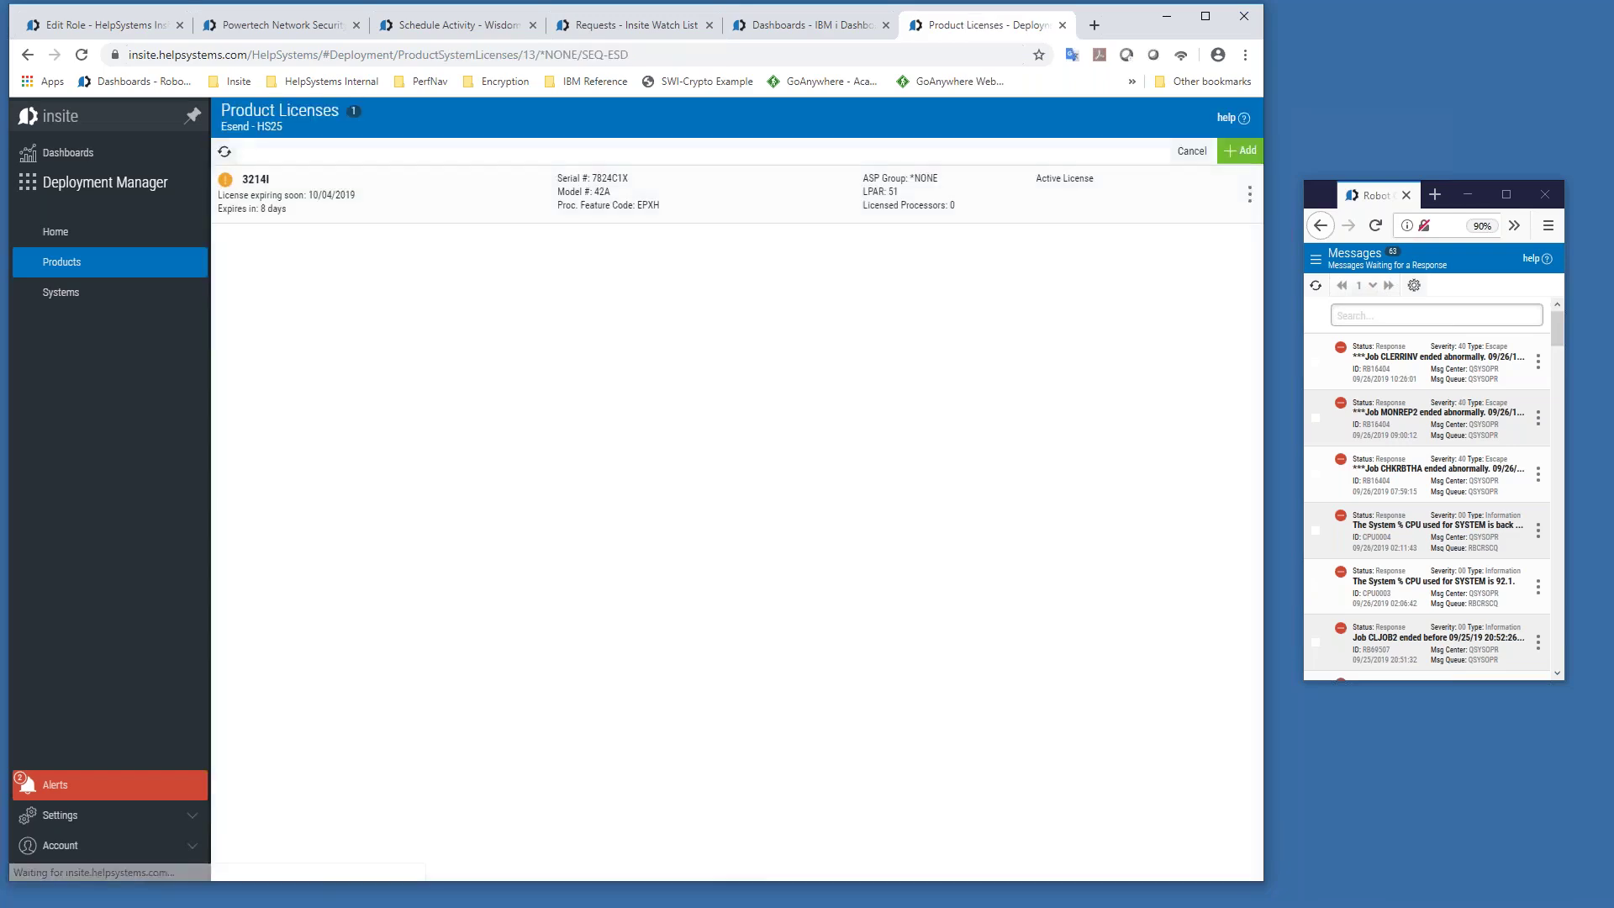
left_click(1248, 197)
left_click(1183, 136)
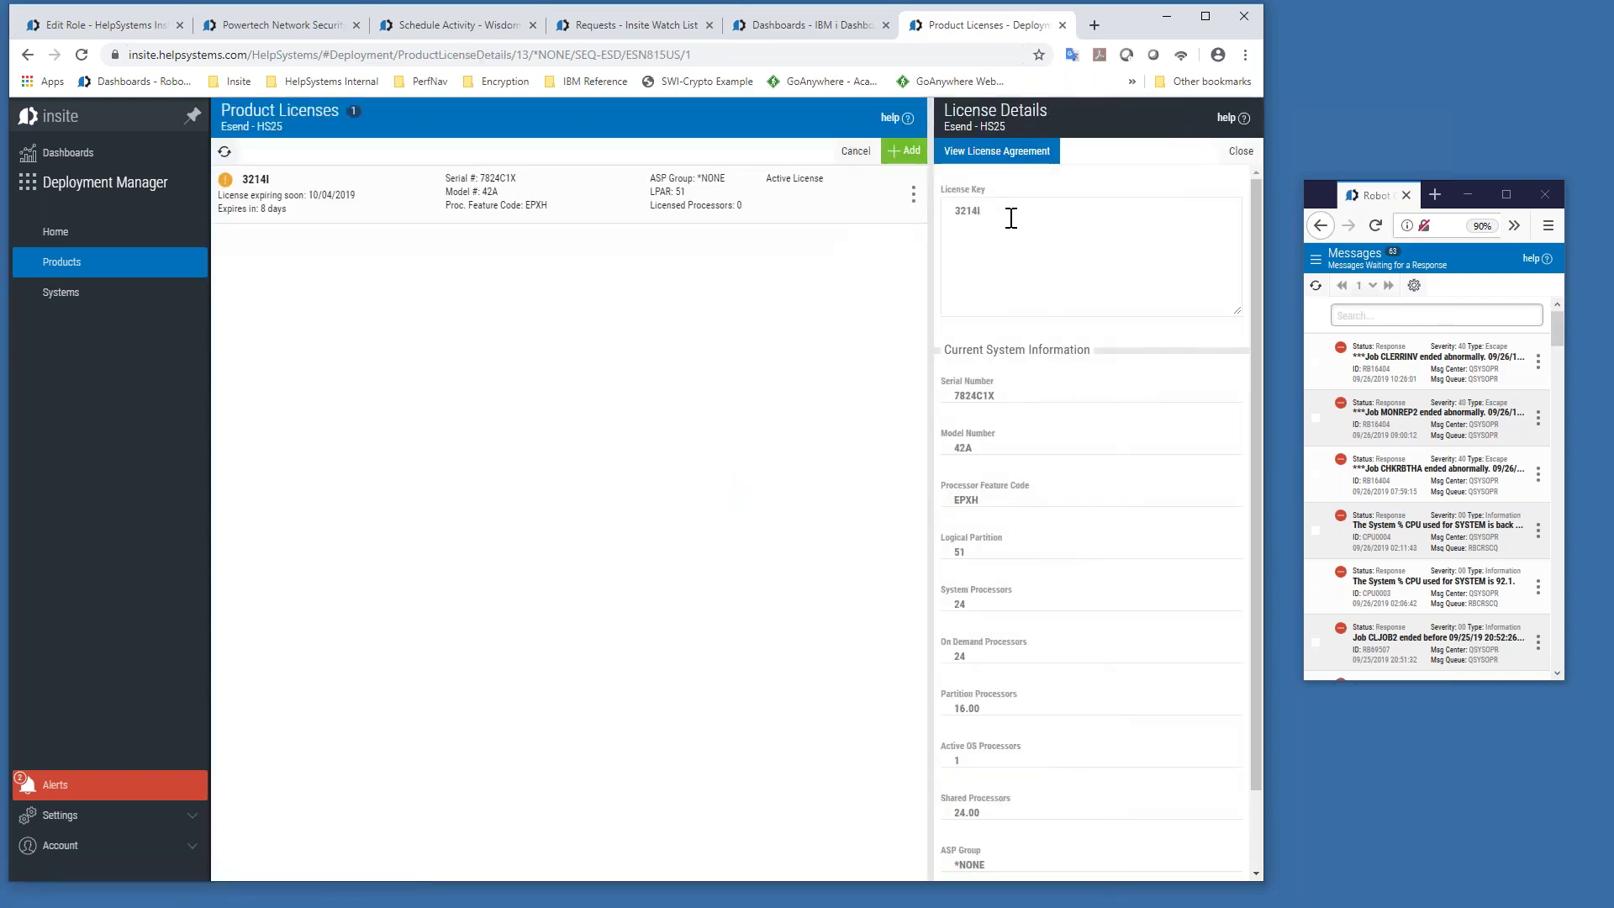
double_click(958, 212)
left_click(1241, 152)
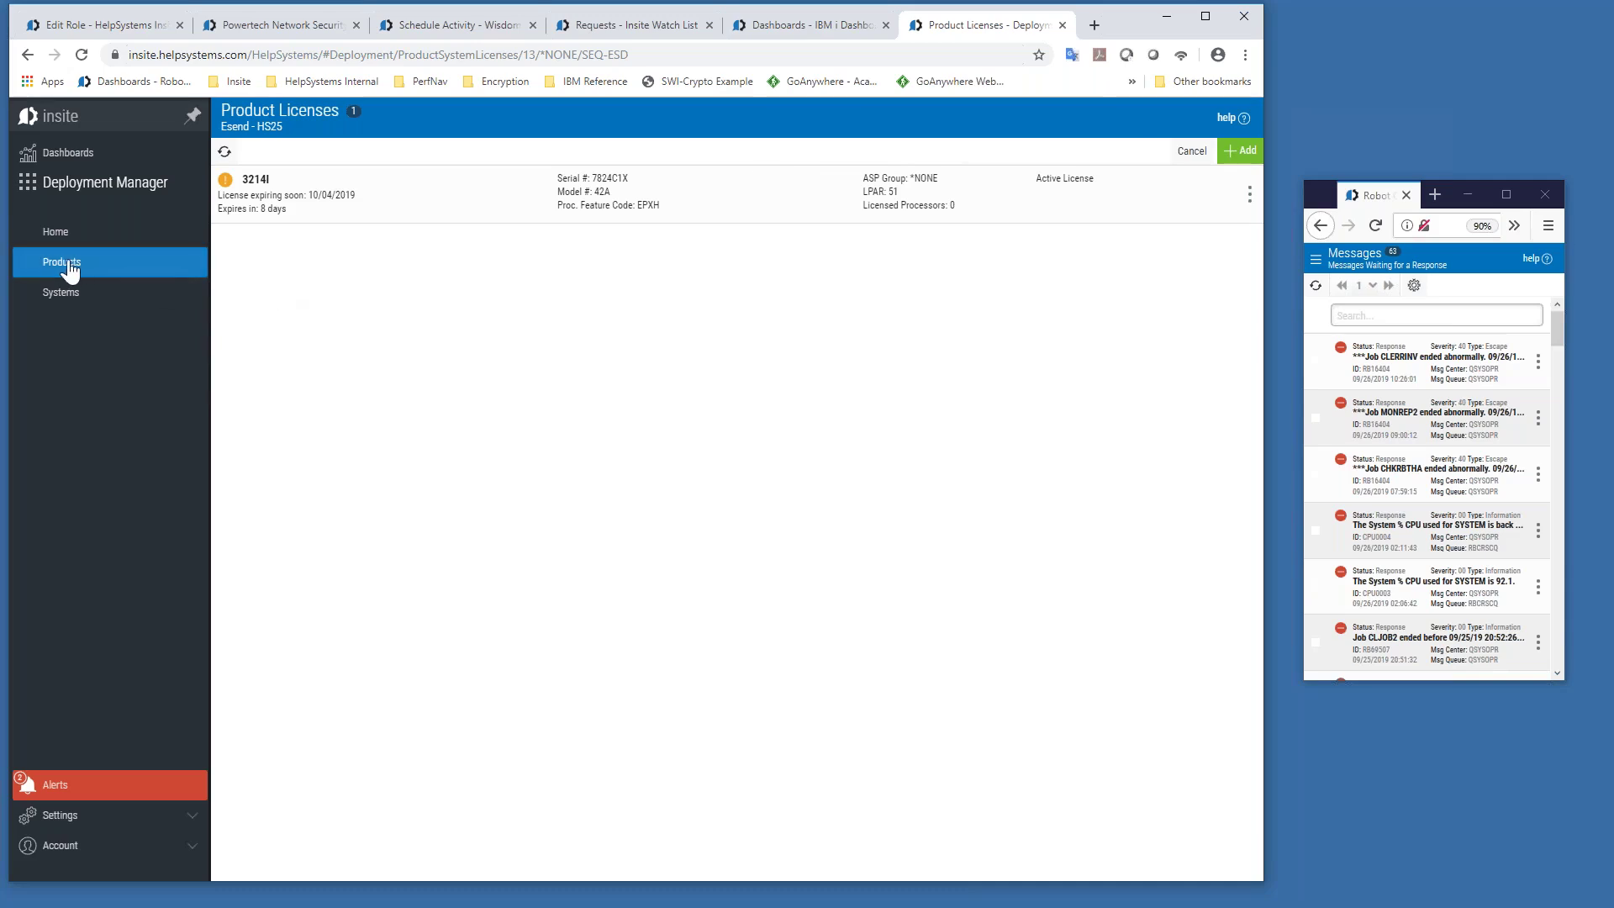
Step: Return to the products list, check the Powertech Encryption actions, and look through the products with available updates and the up-to-date ones
left_click(67, 265)
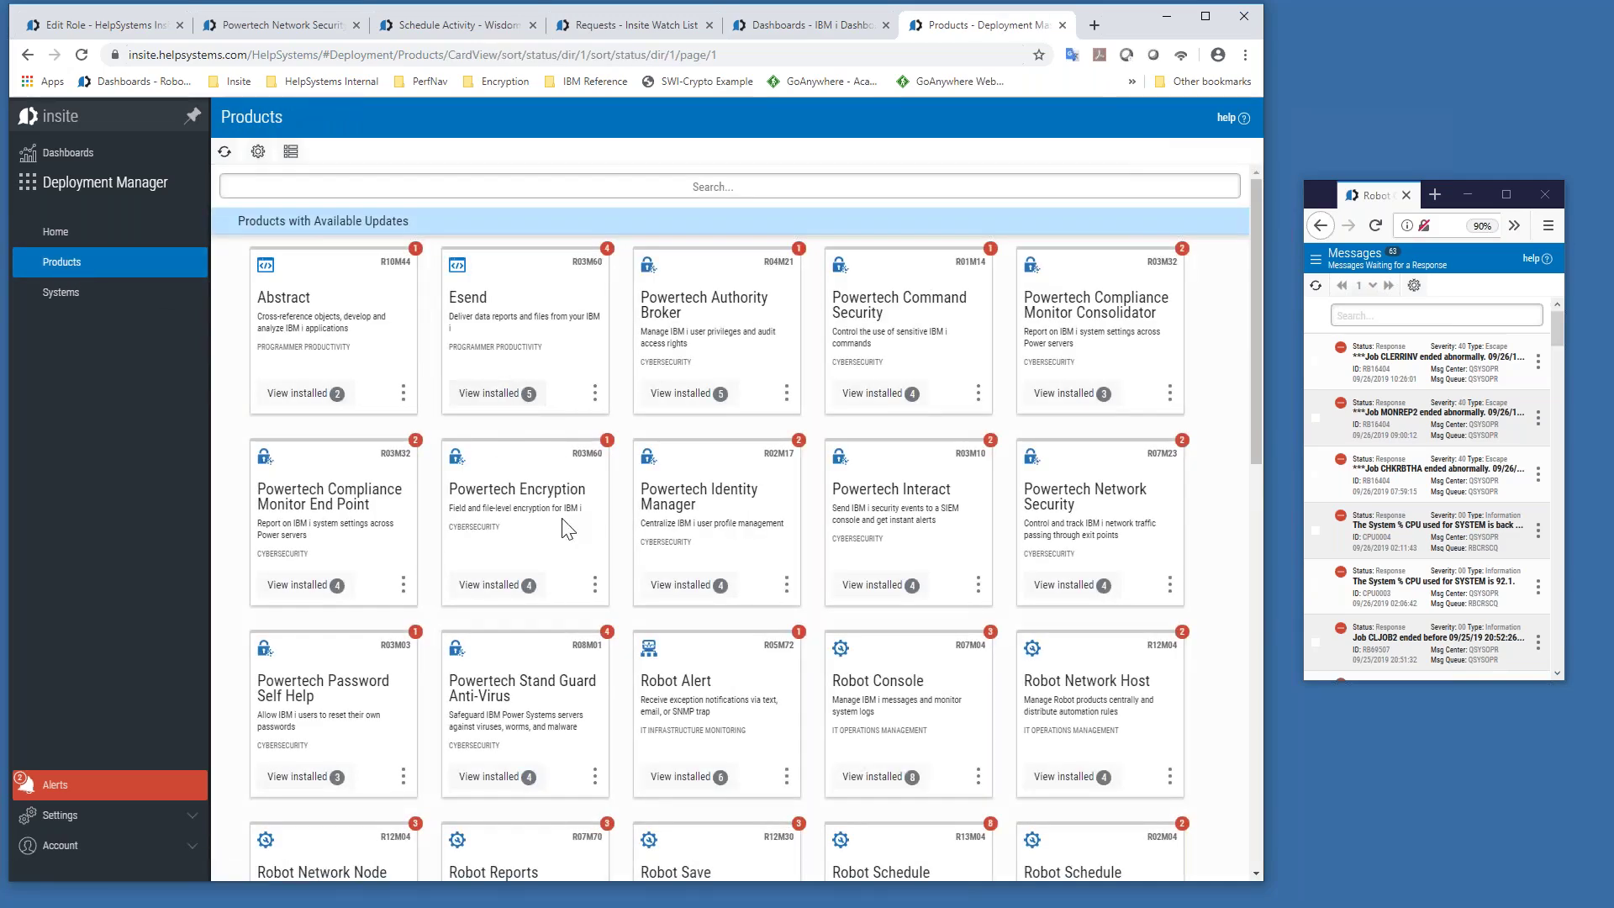
left_click(593, 584)
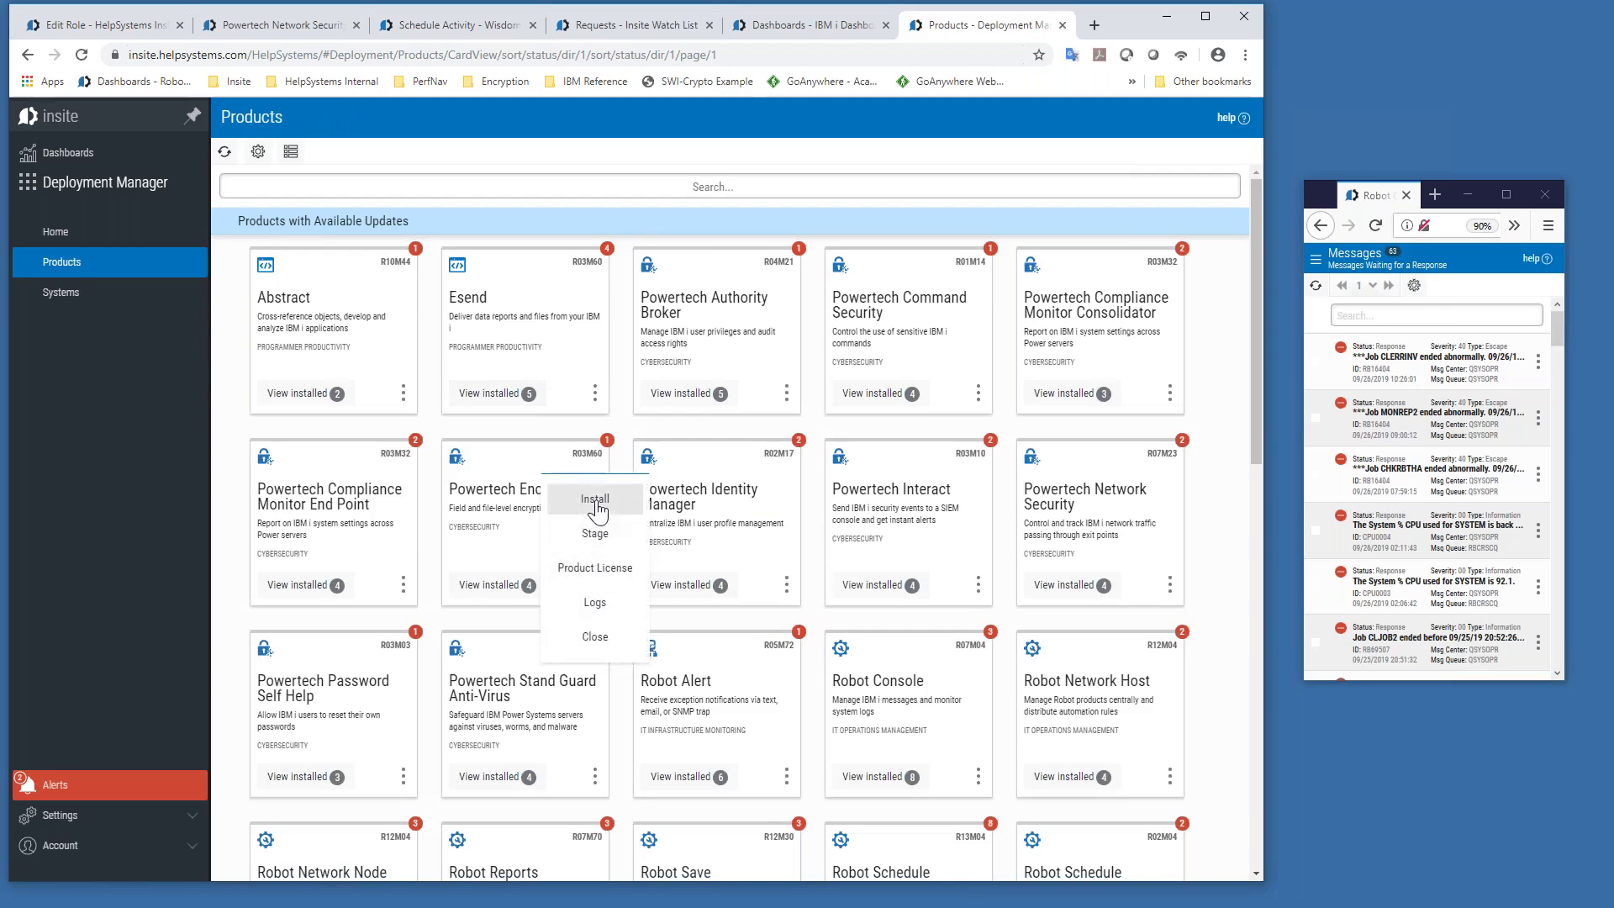
left_click(231, 451)
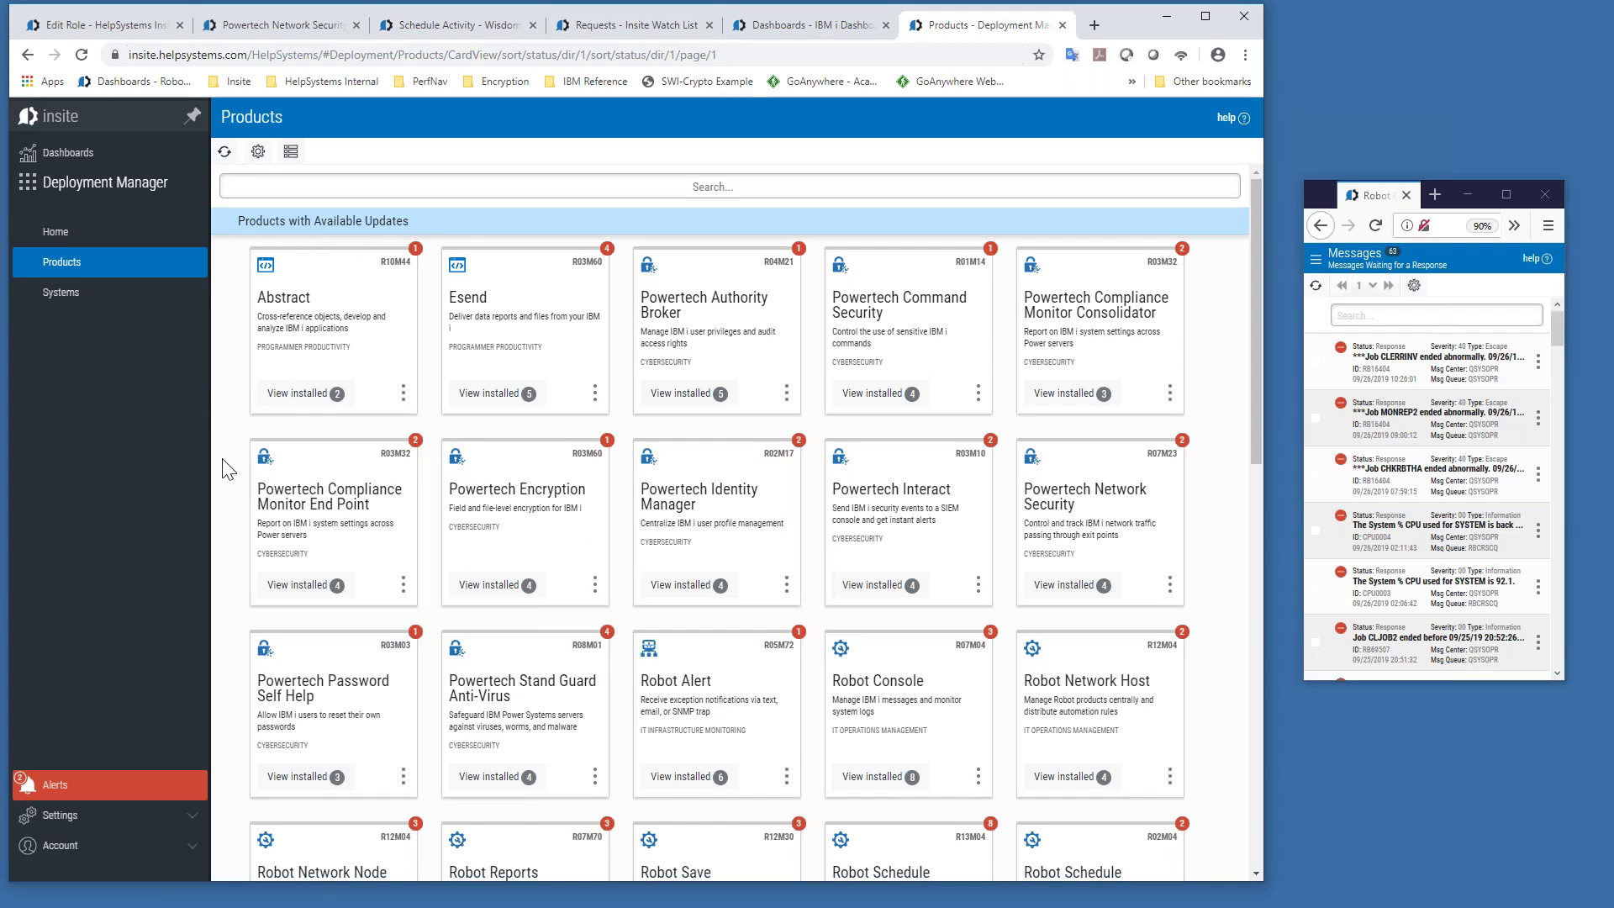
scroll(227, 468, "down", 10)
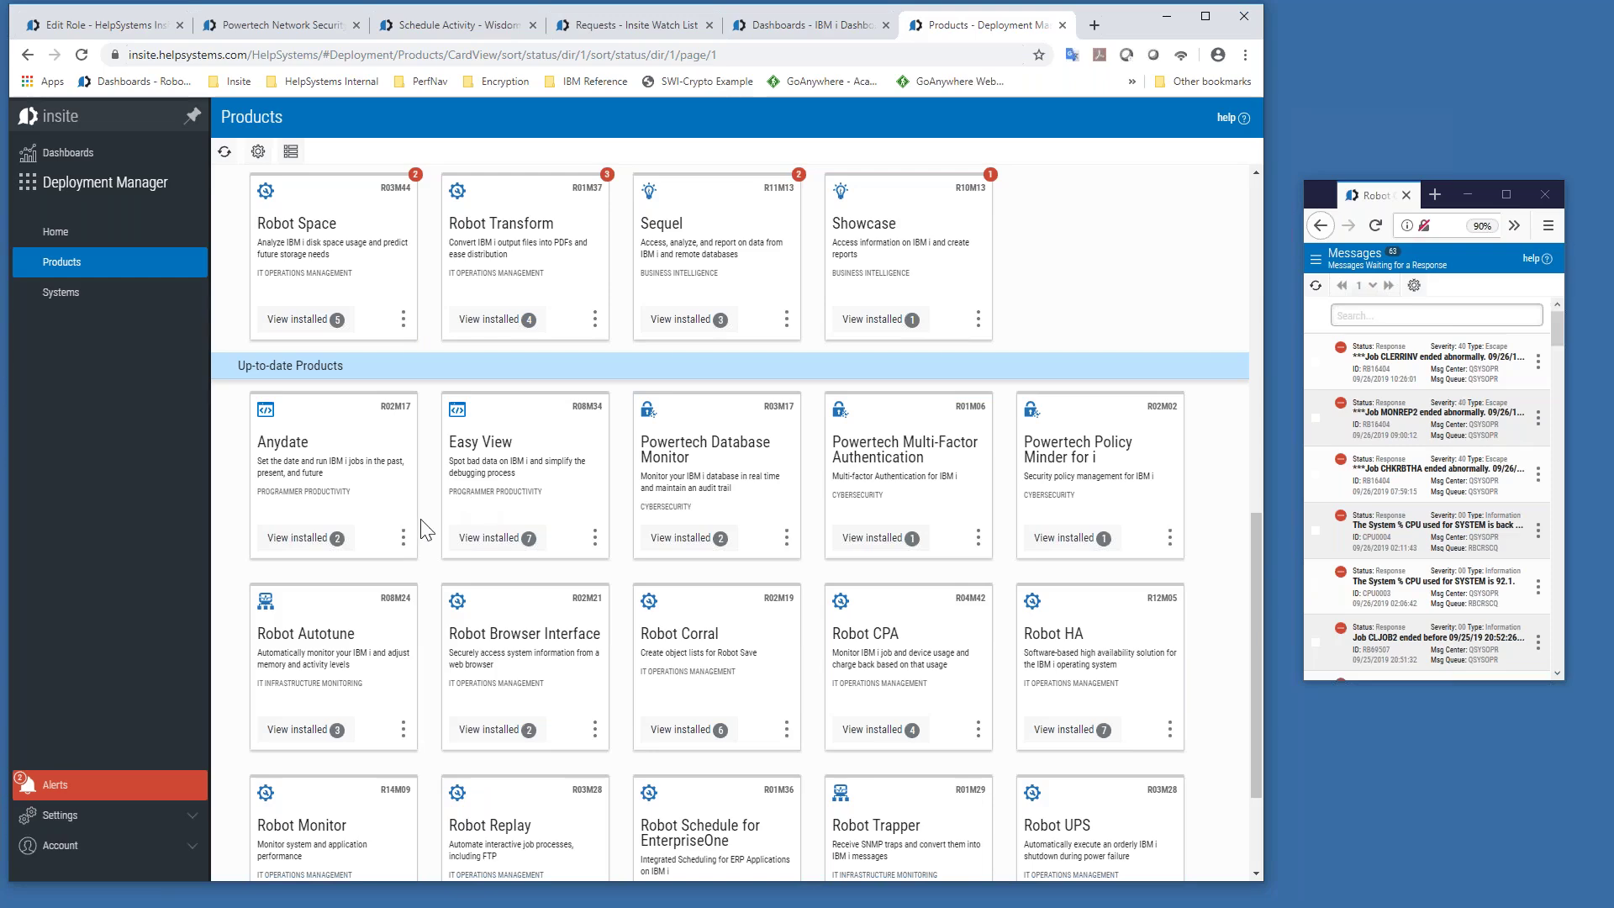
scroll(421, 533, "down", 2)
scroll(422, 533, "up", 7)
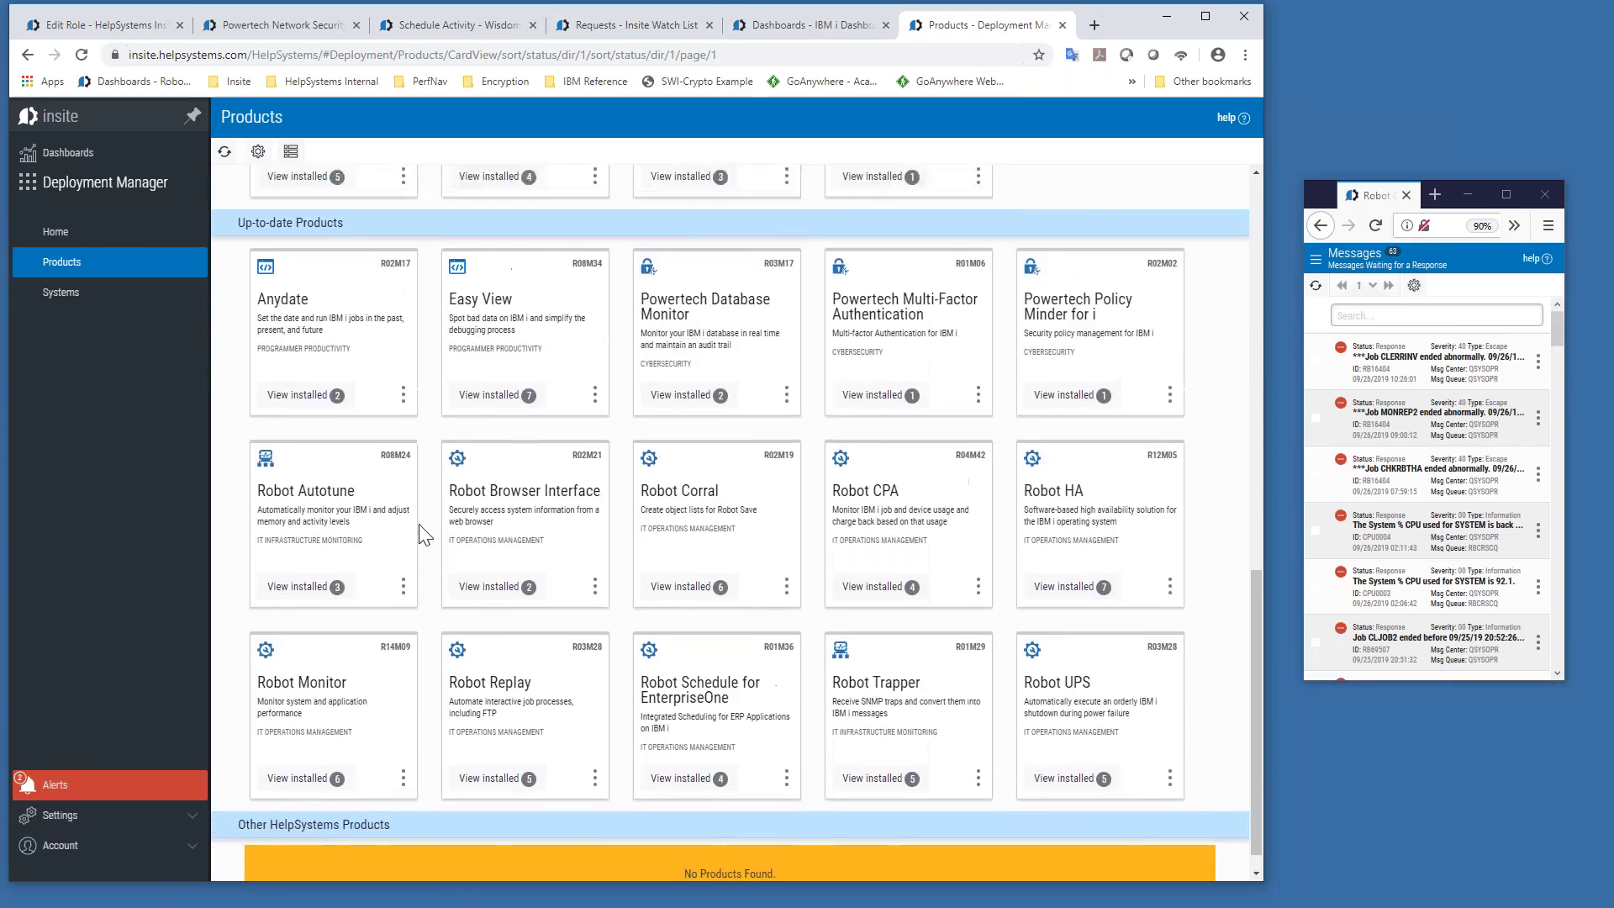
scroll(422, 533, "up", 4)
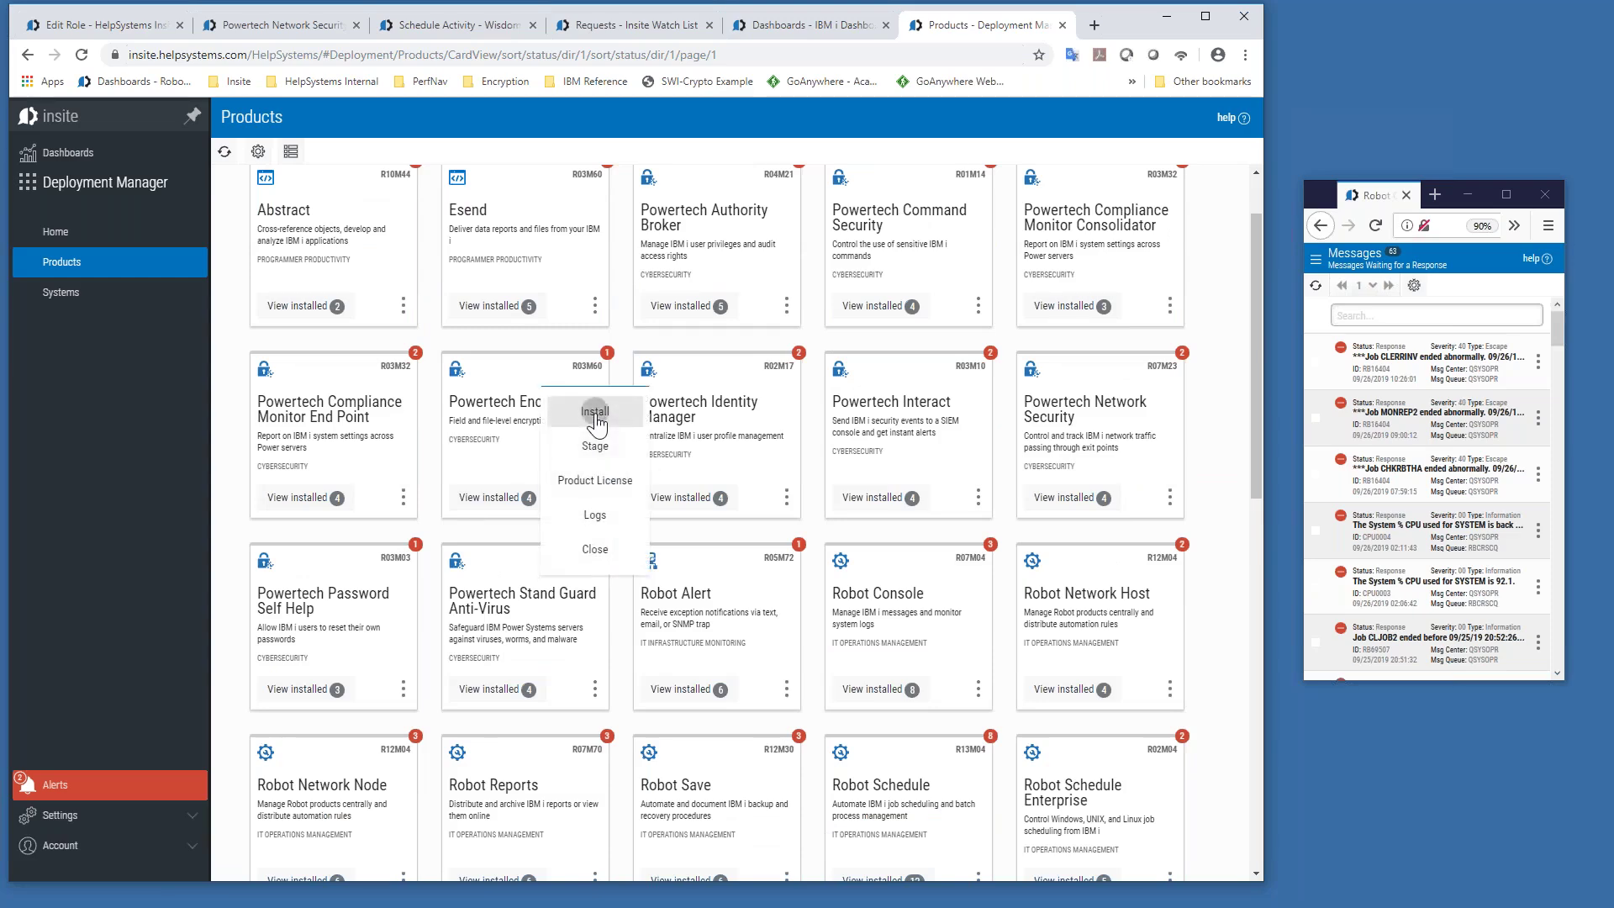
Step: Prepare a Powertech Encryption install for the HS25 system, and check the product's other actions
key("Escape")
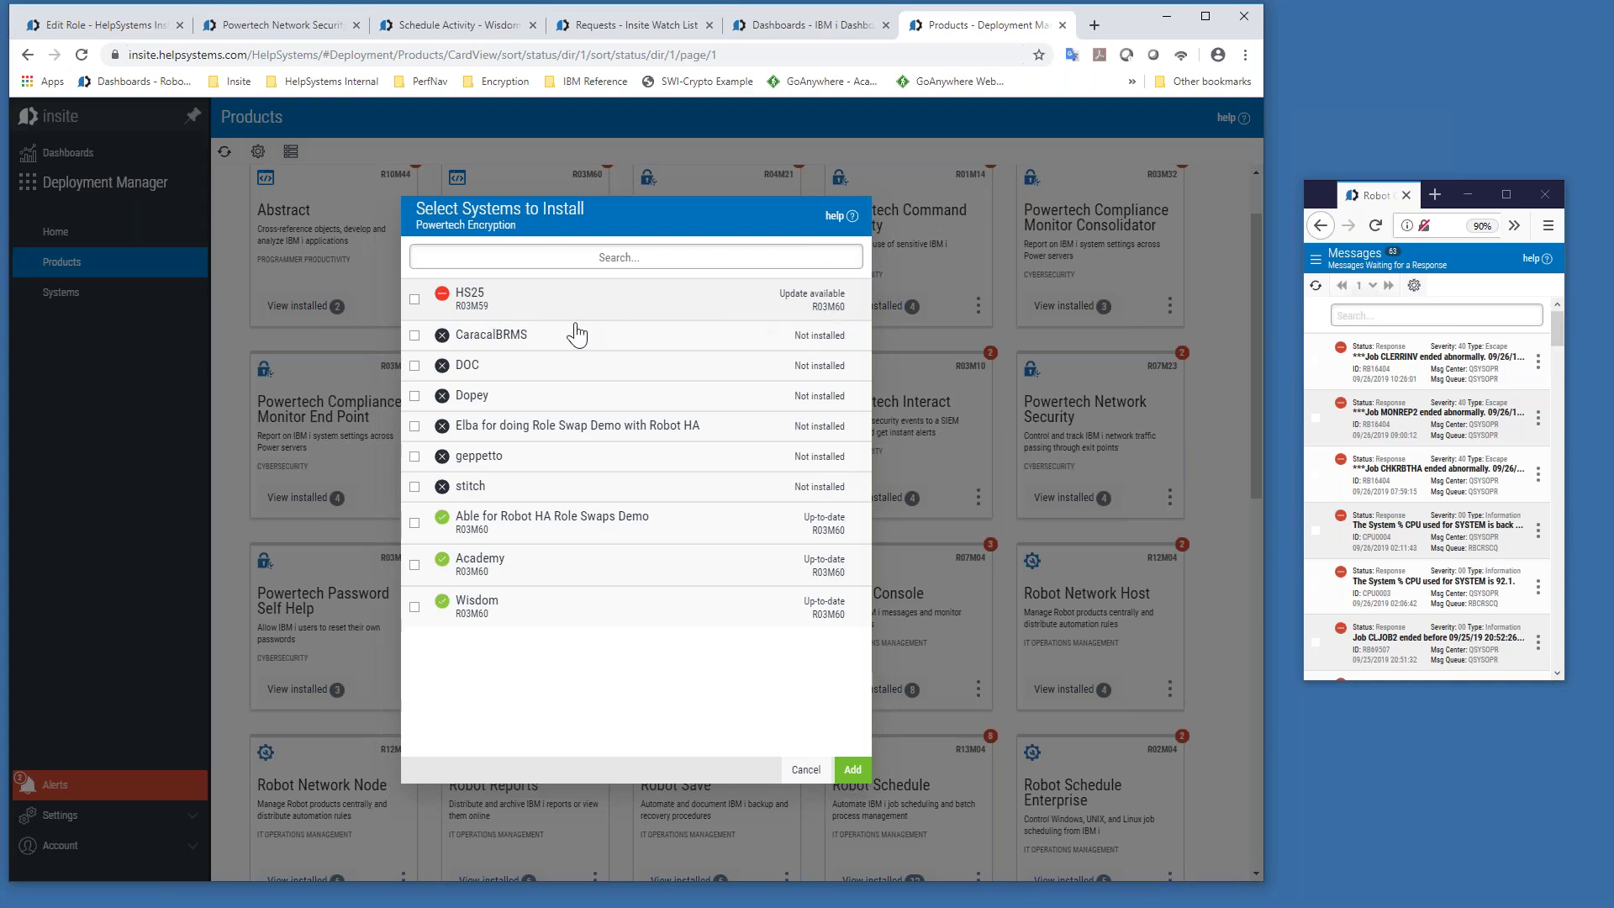
left_click(415, 302)
left_click(852, 769)
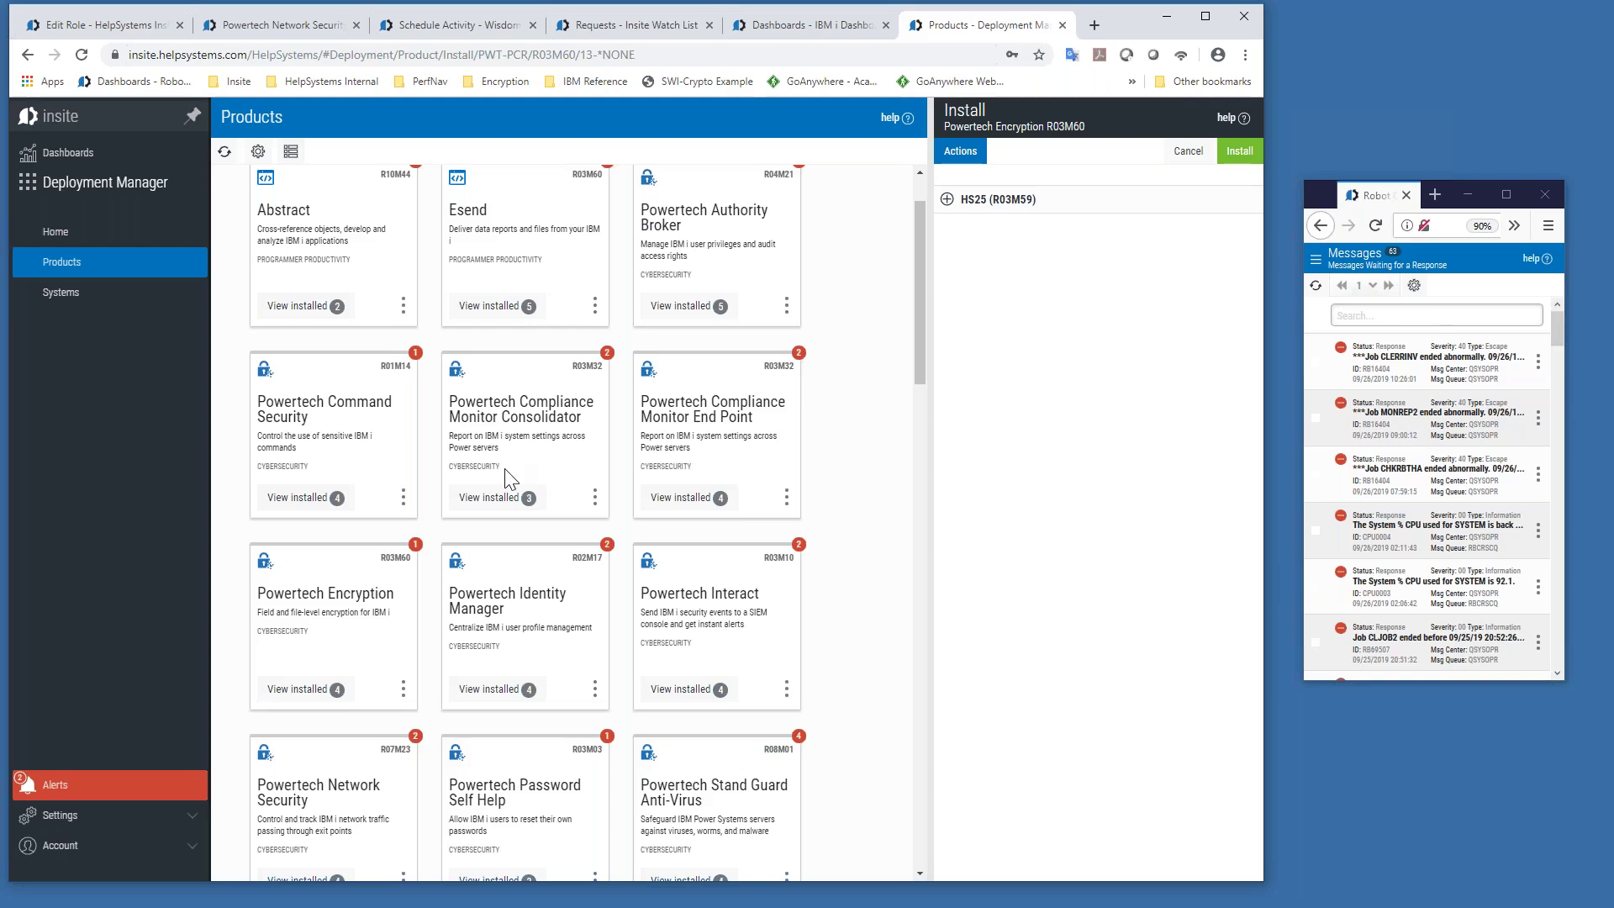
left_click(404, 690)
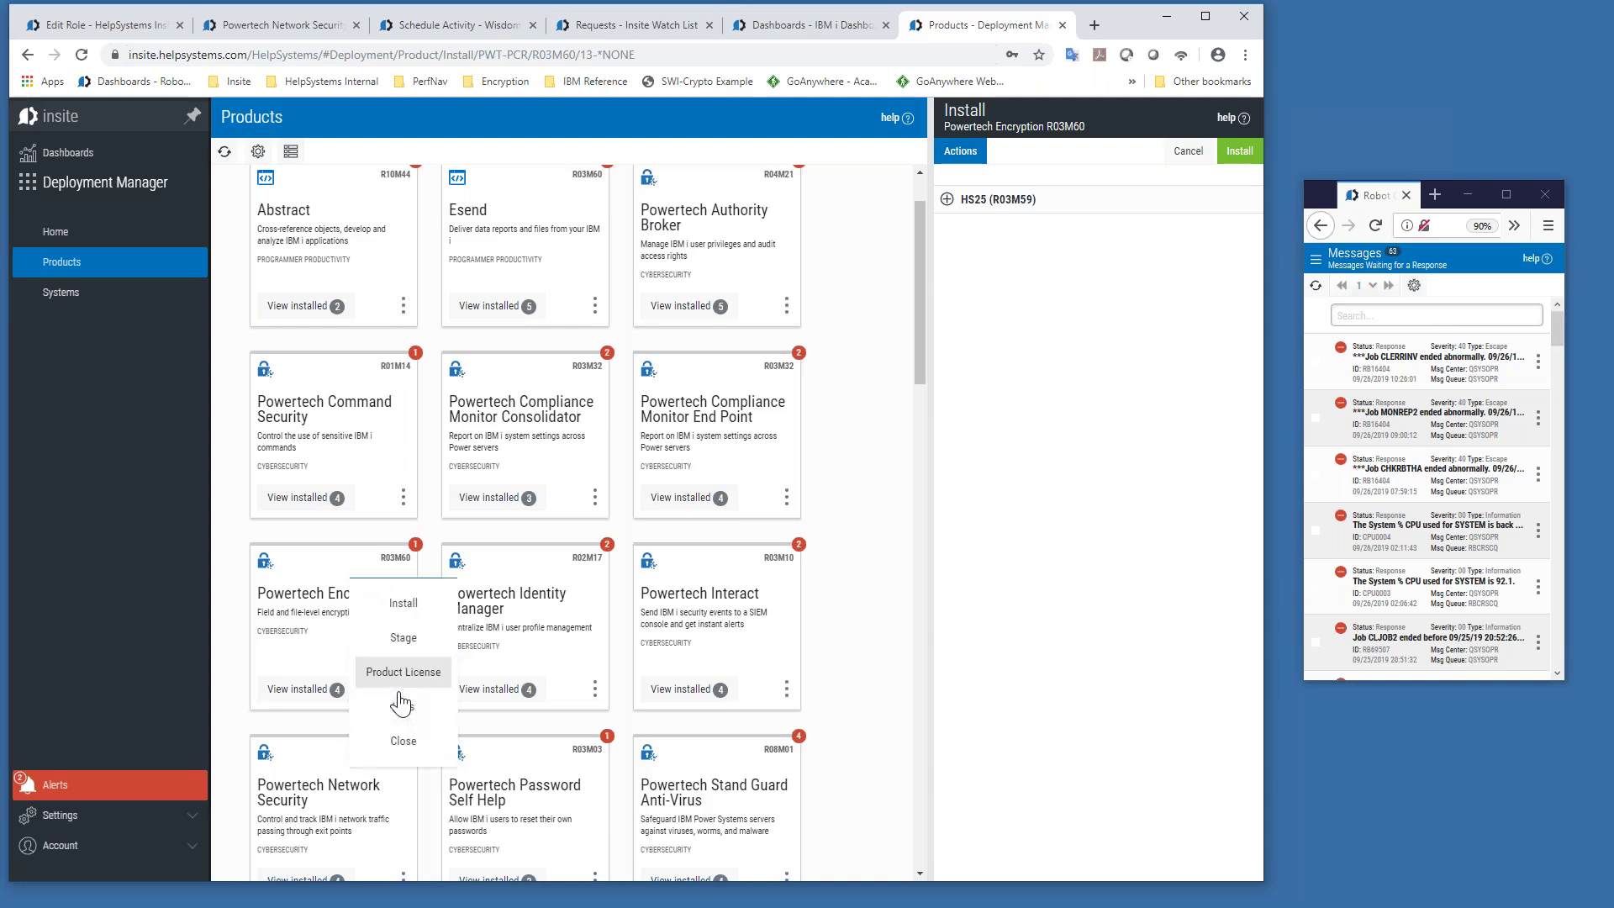
left_click(403, 640)
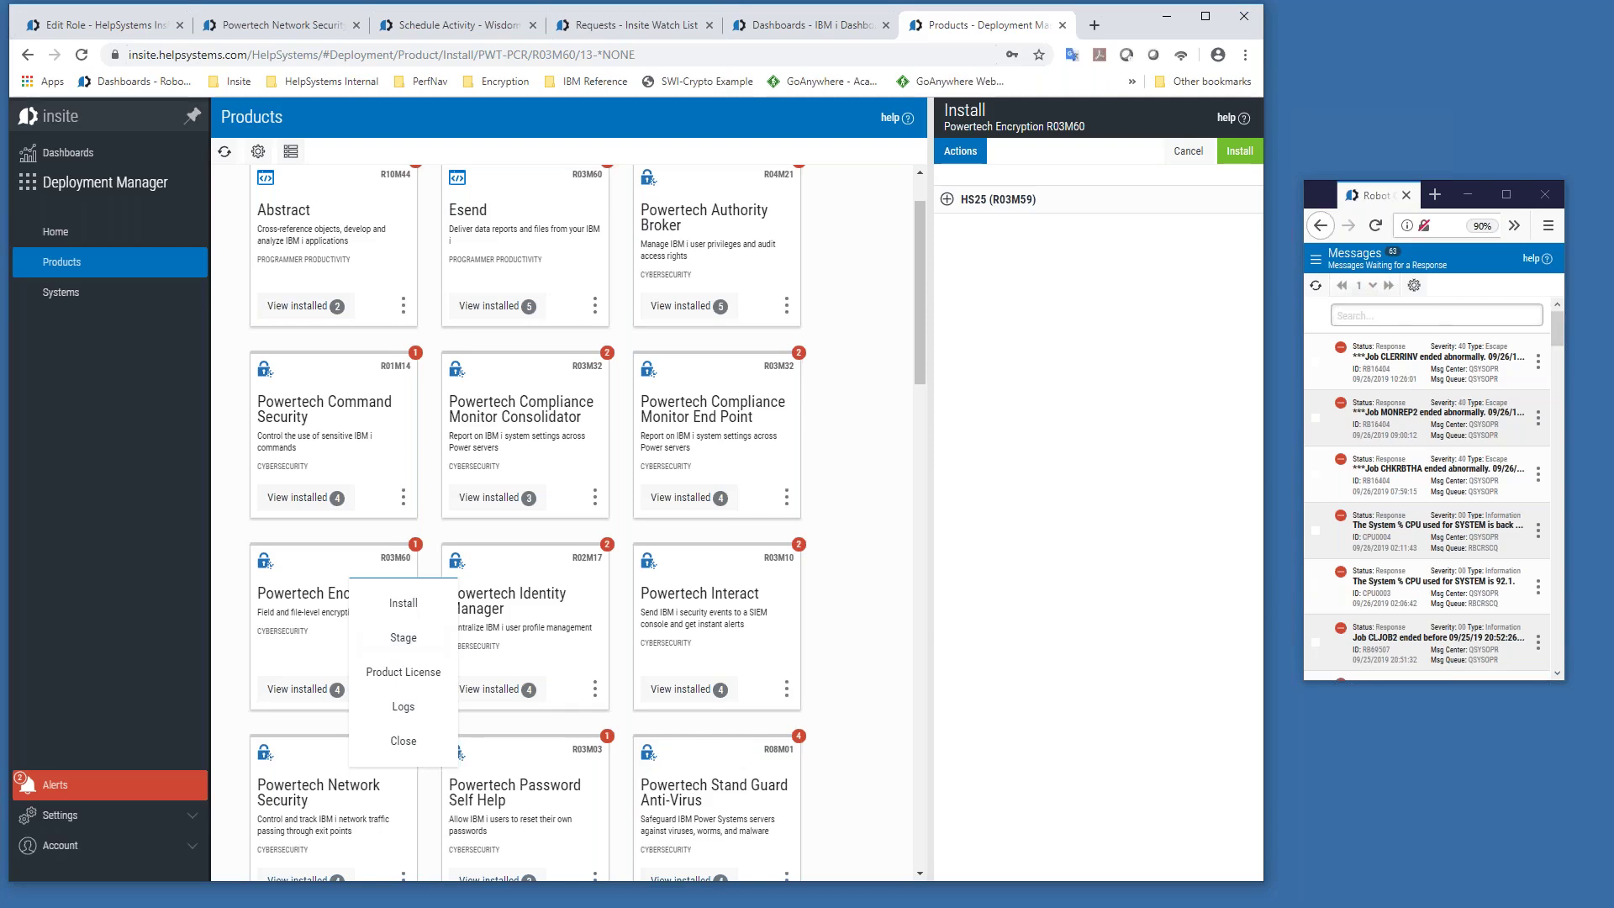
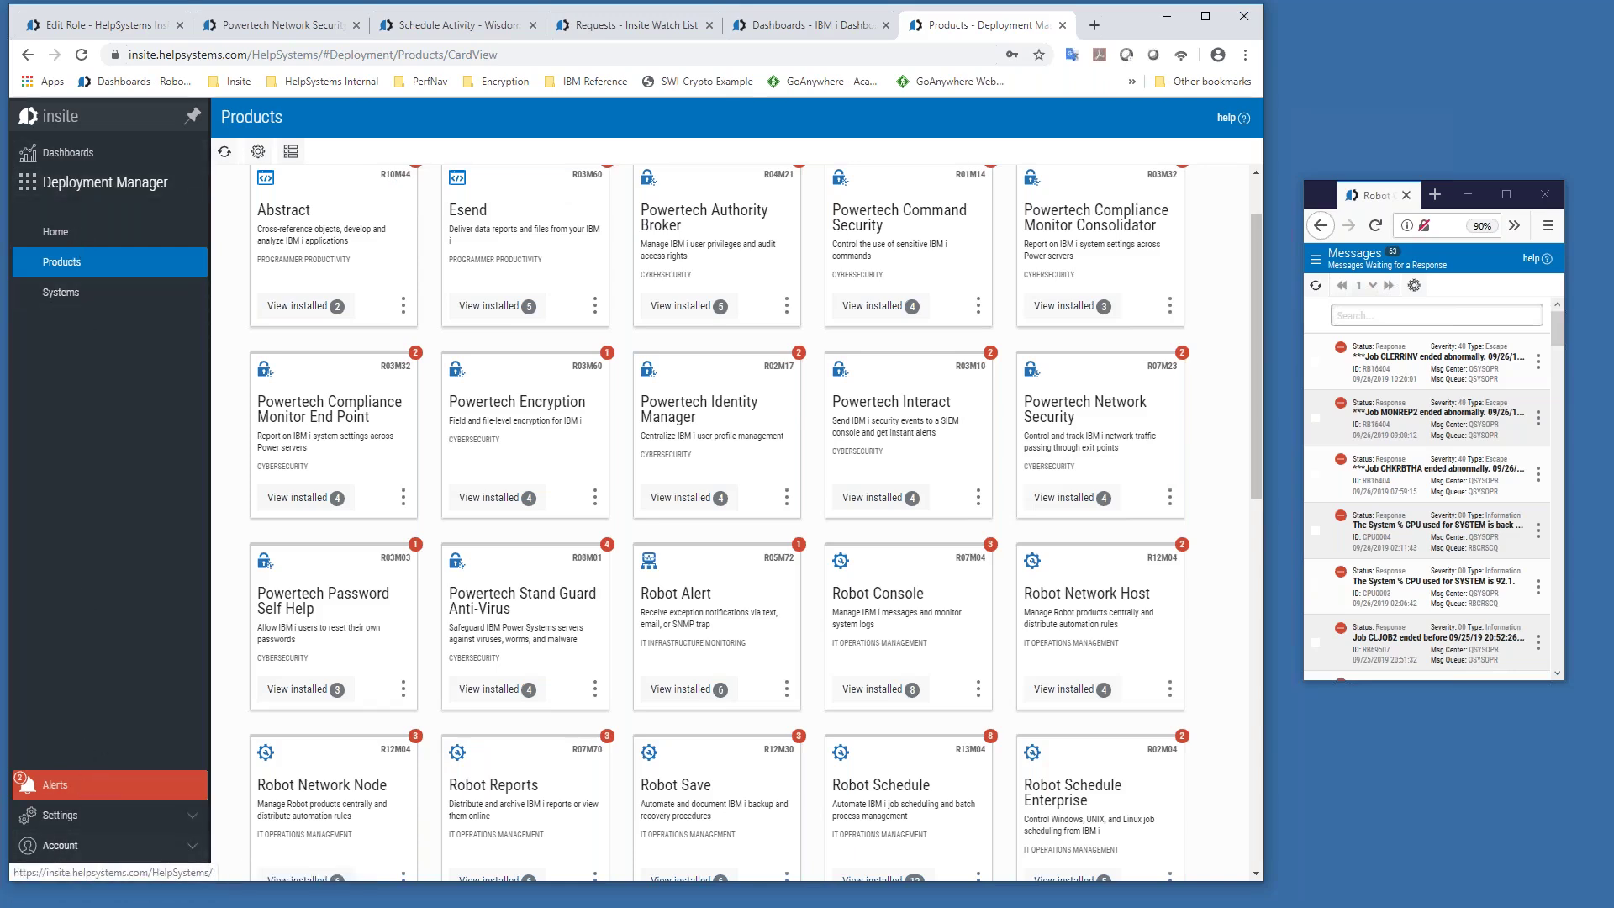
Step: Look into the Robot folder of the dashboards, and return to the full dashboards list
left_click(67, 158)
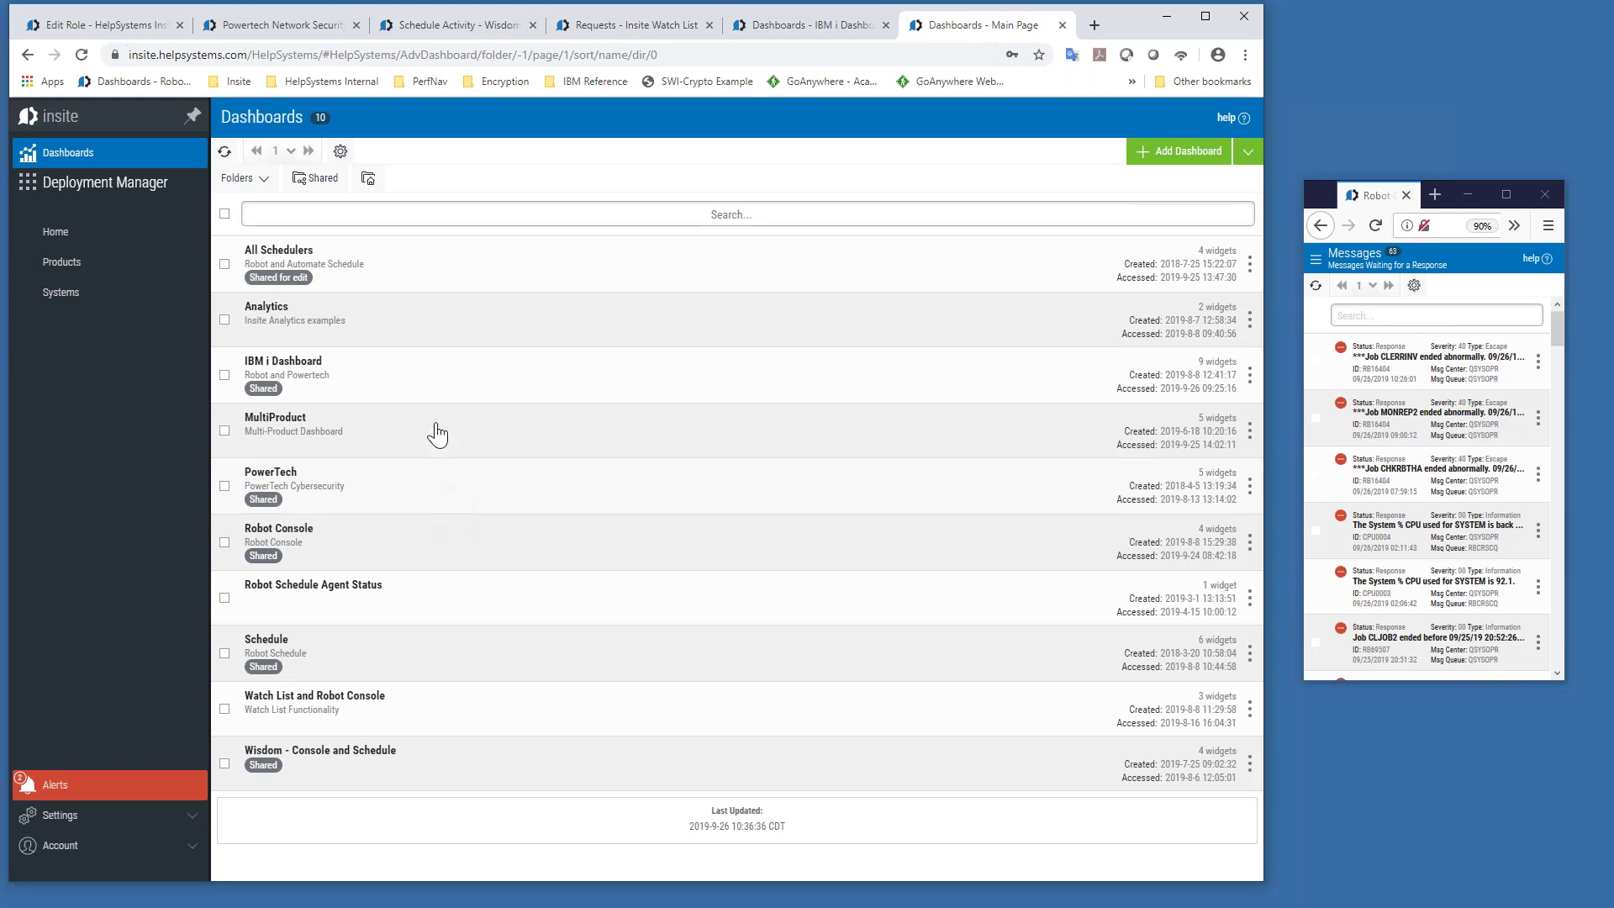
left_click(257, 179)
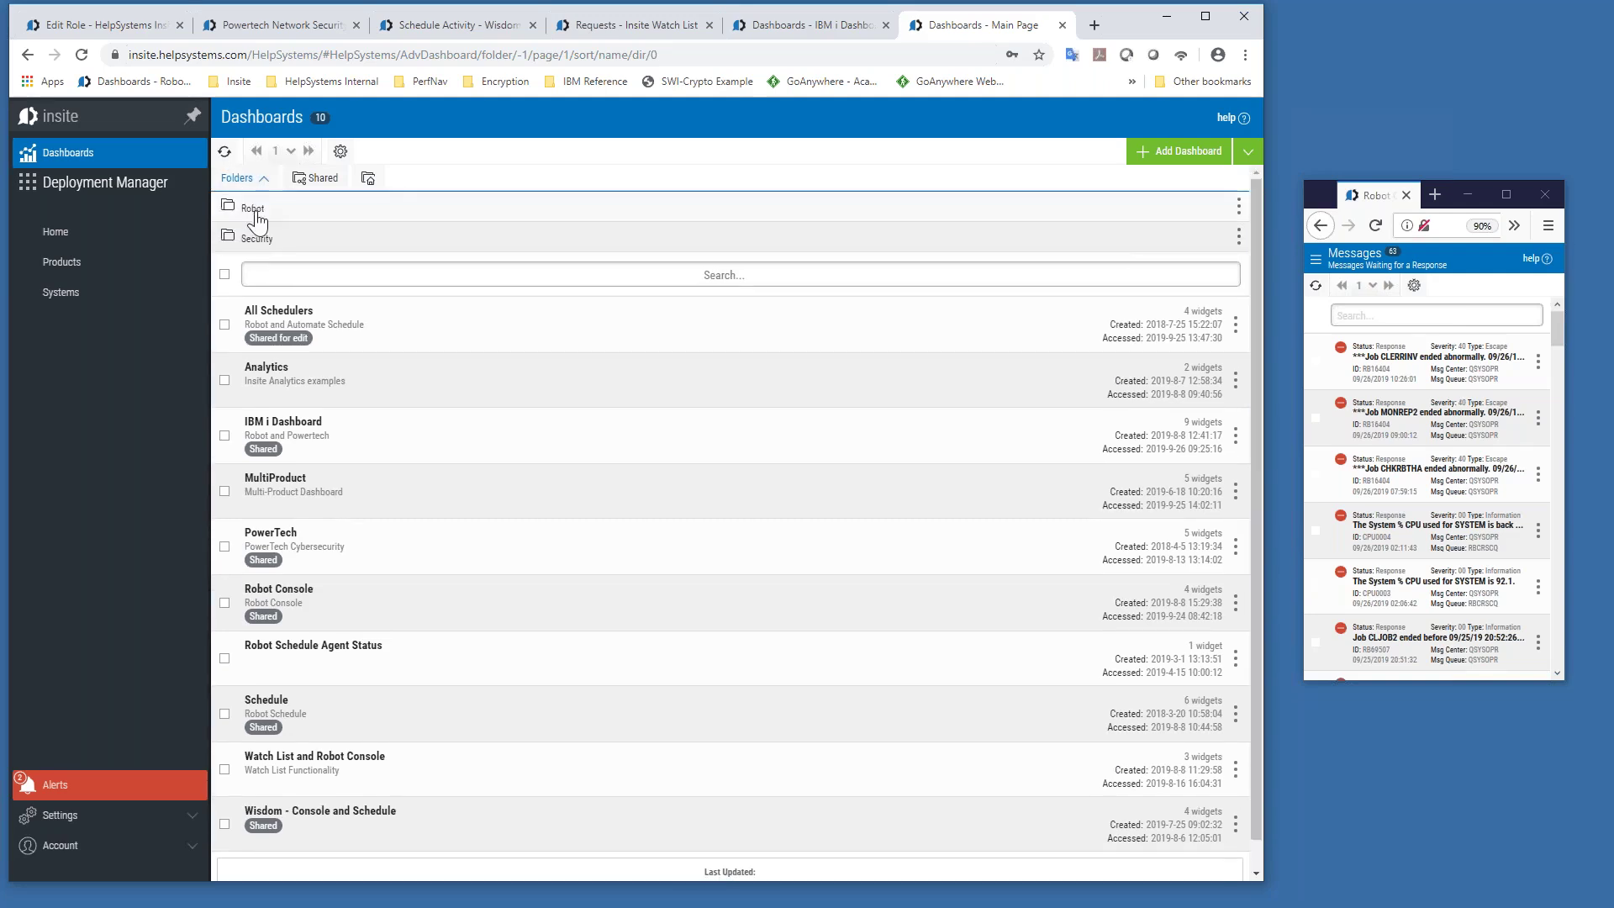
left_click(253, 210)
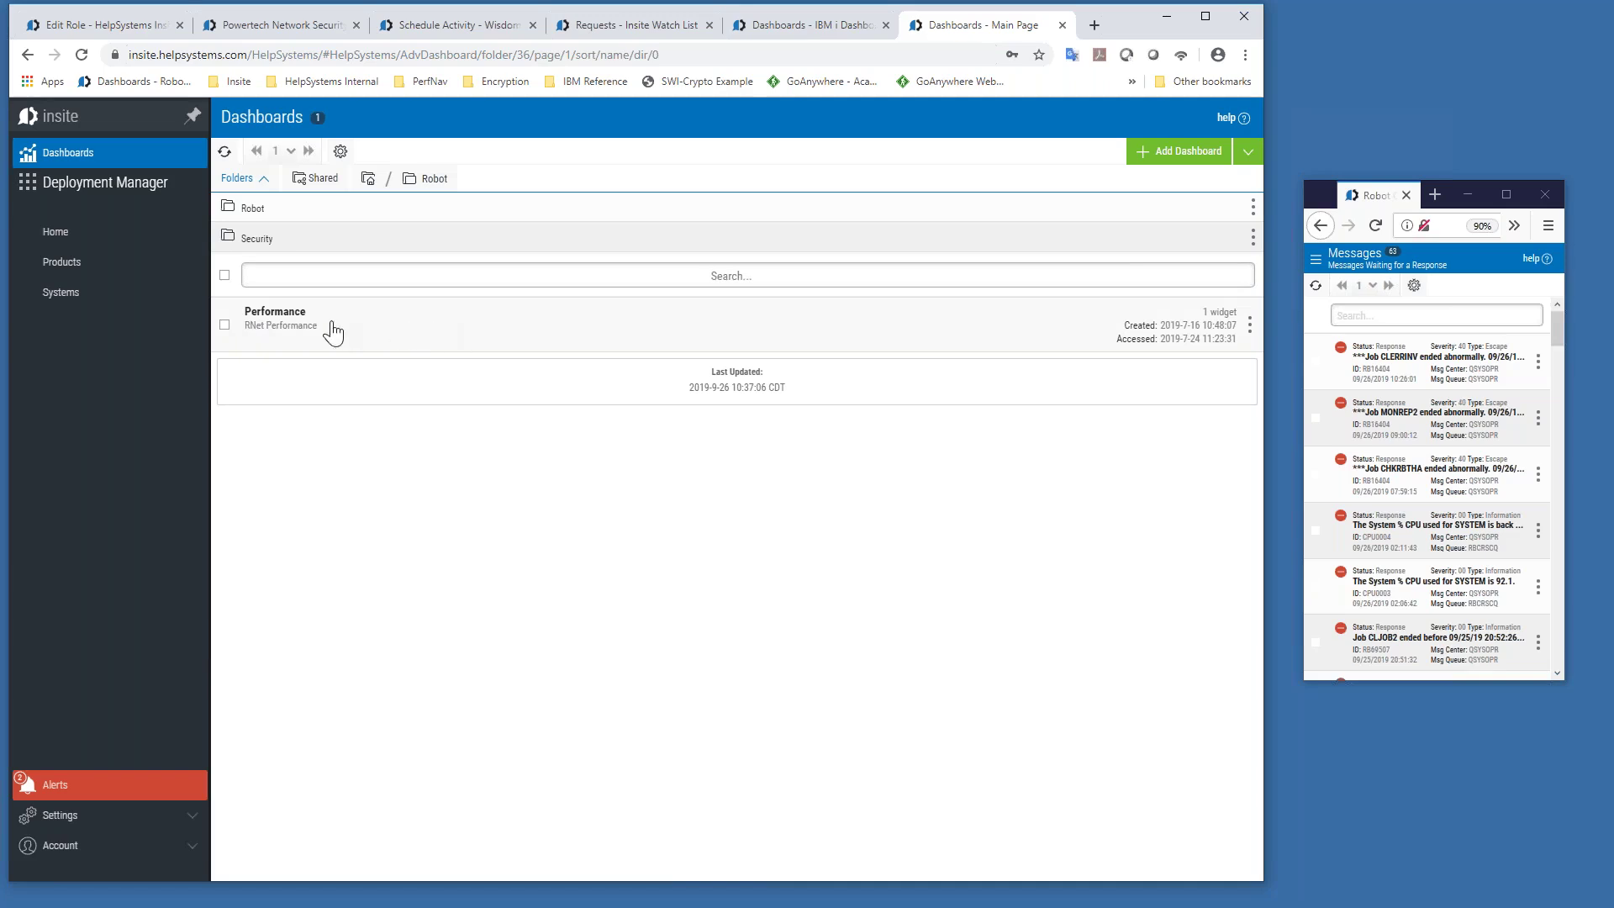
left_click(88, 158)
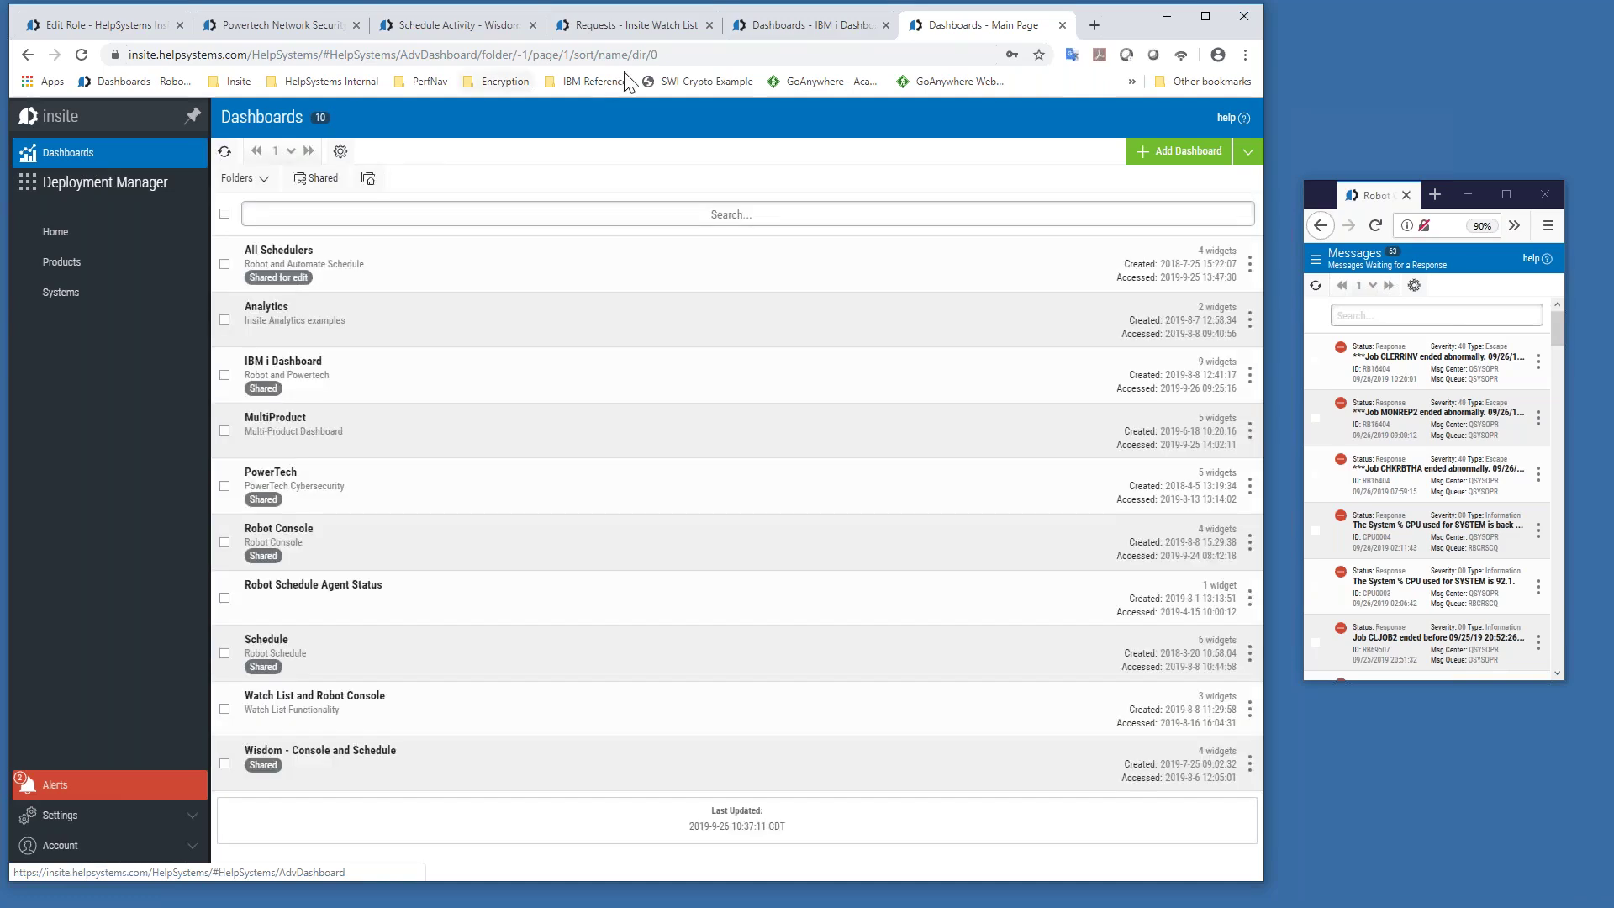
Step: Turn on edit mode for the IBM i Dashboard, and review its name, color theme and time settings without saving
left_click(790, 24)
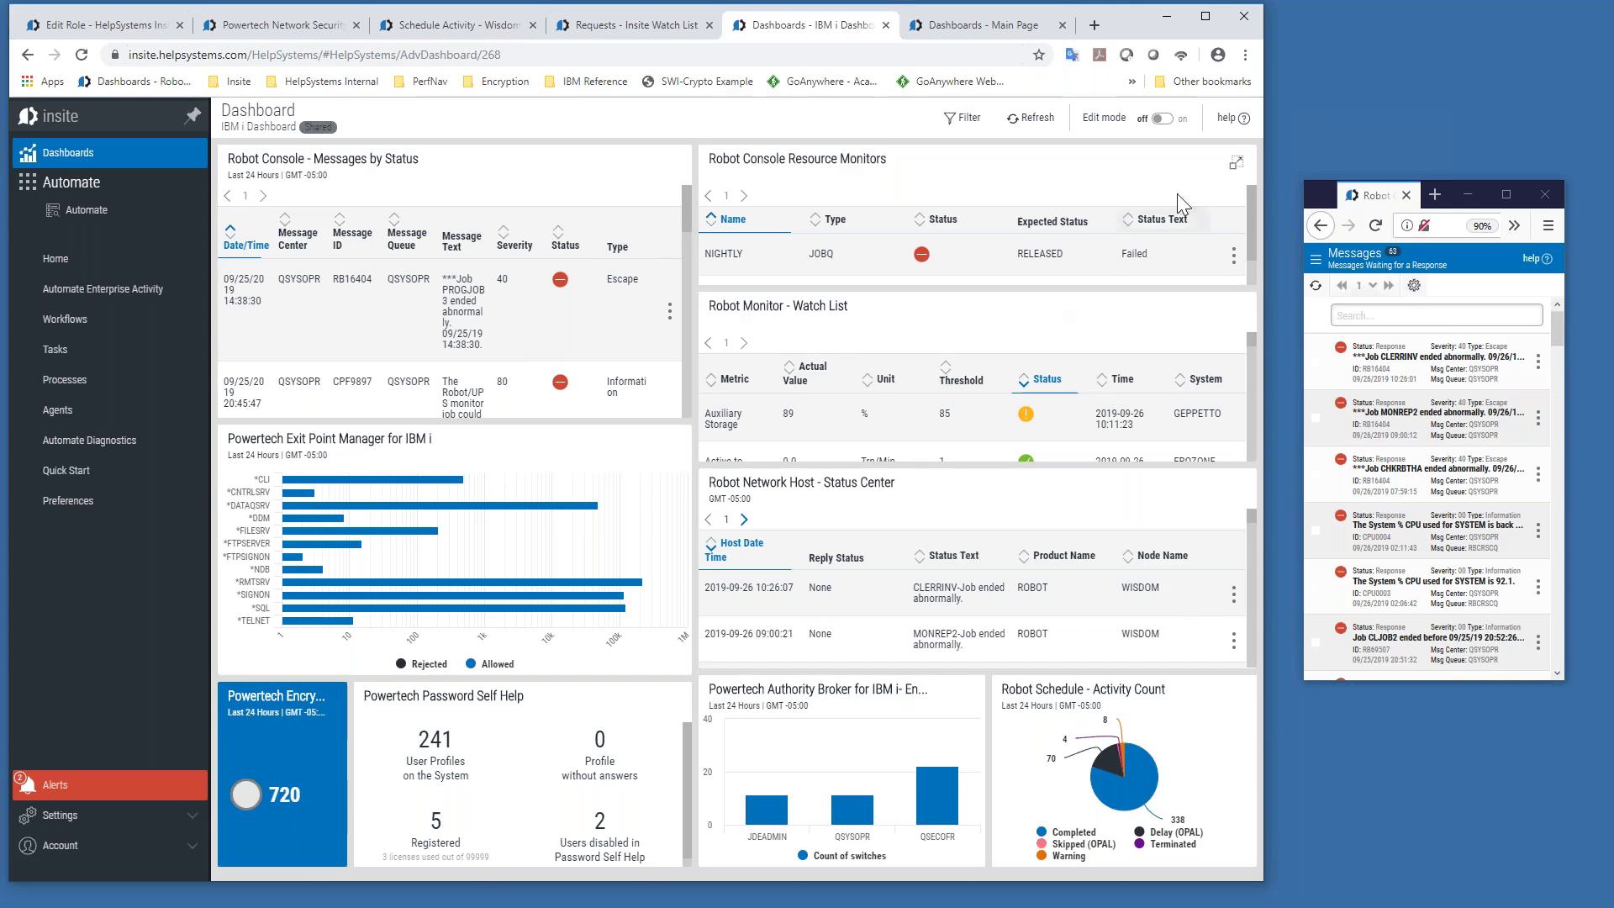
left_click(1163, 120)
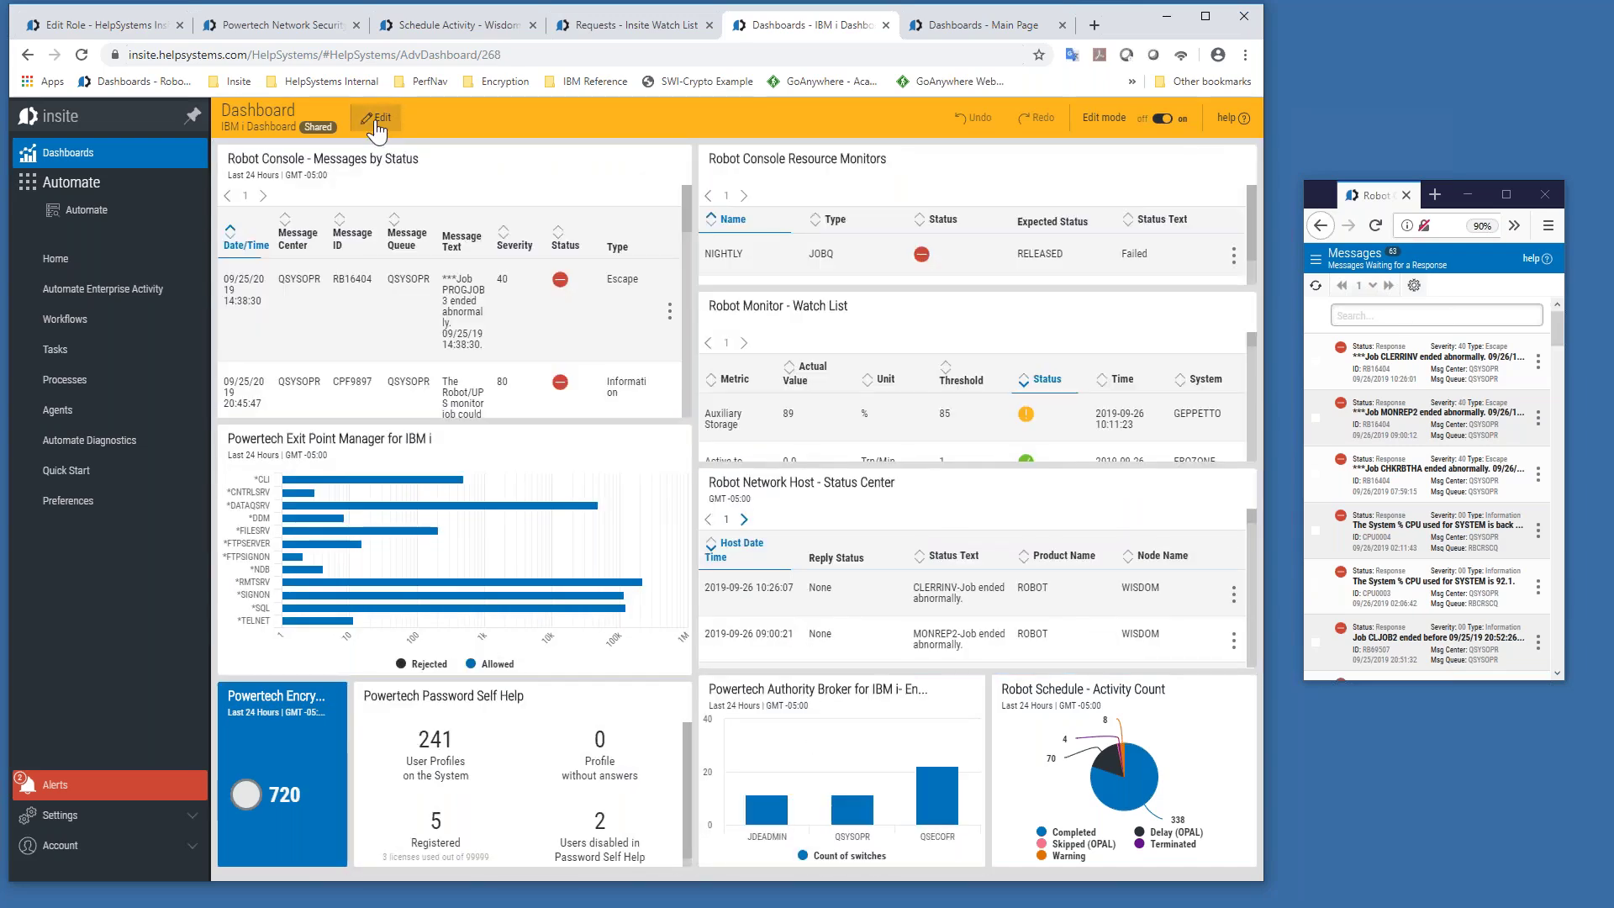
left_click(376, 121)
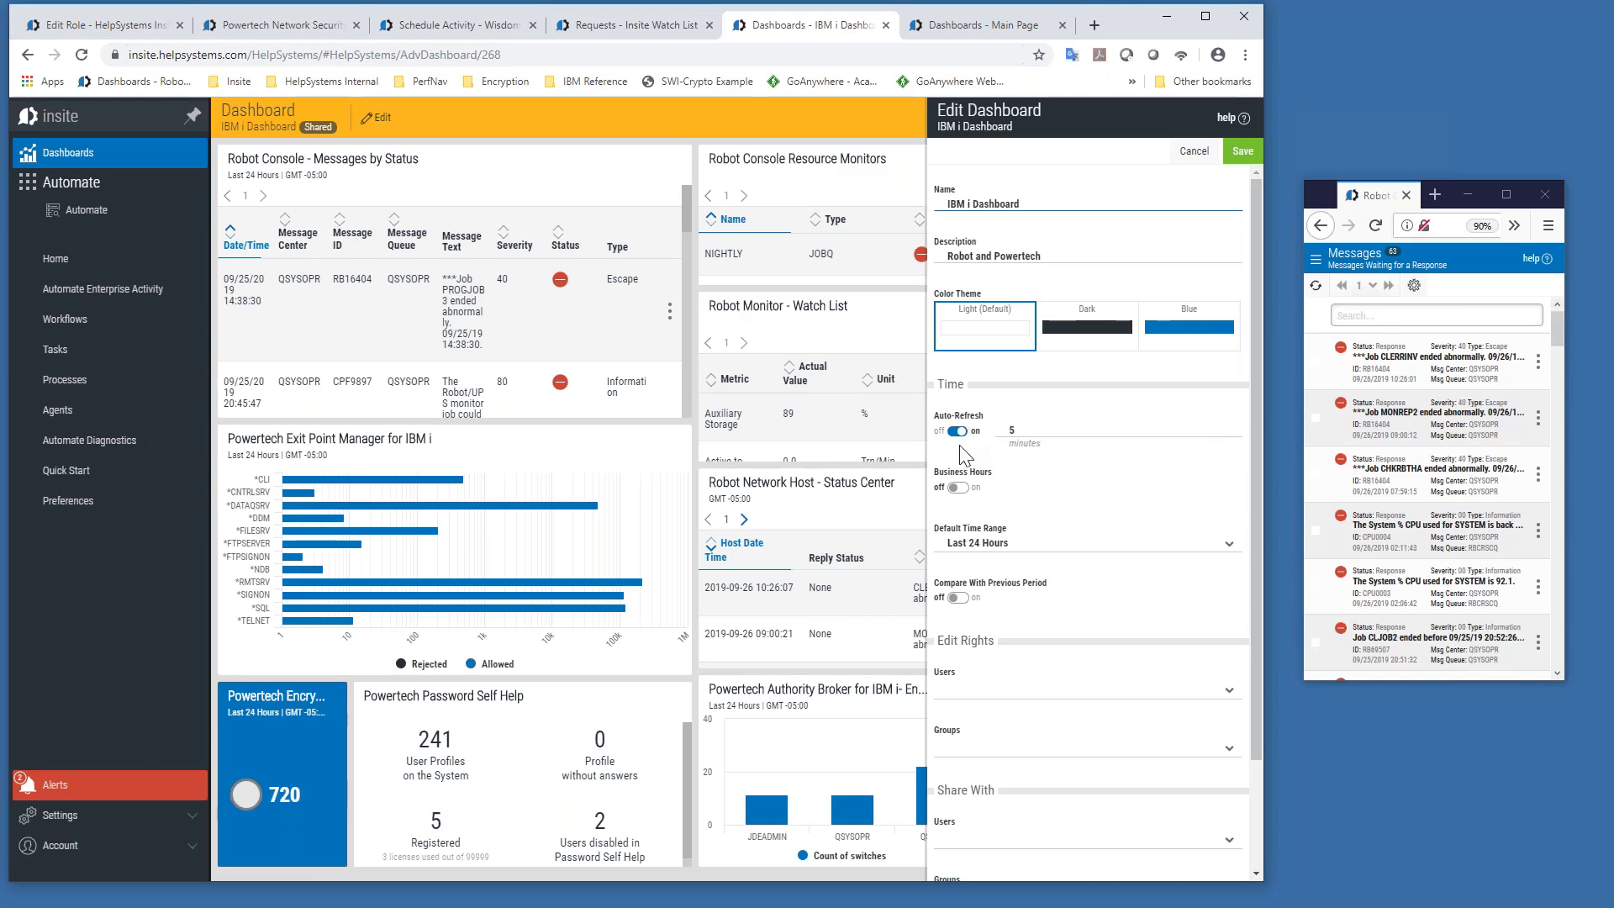
left_click(1194, 154)
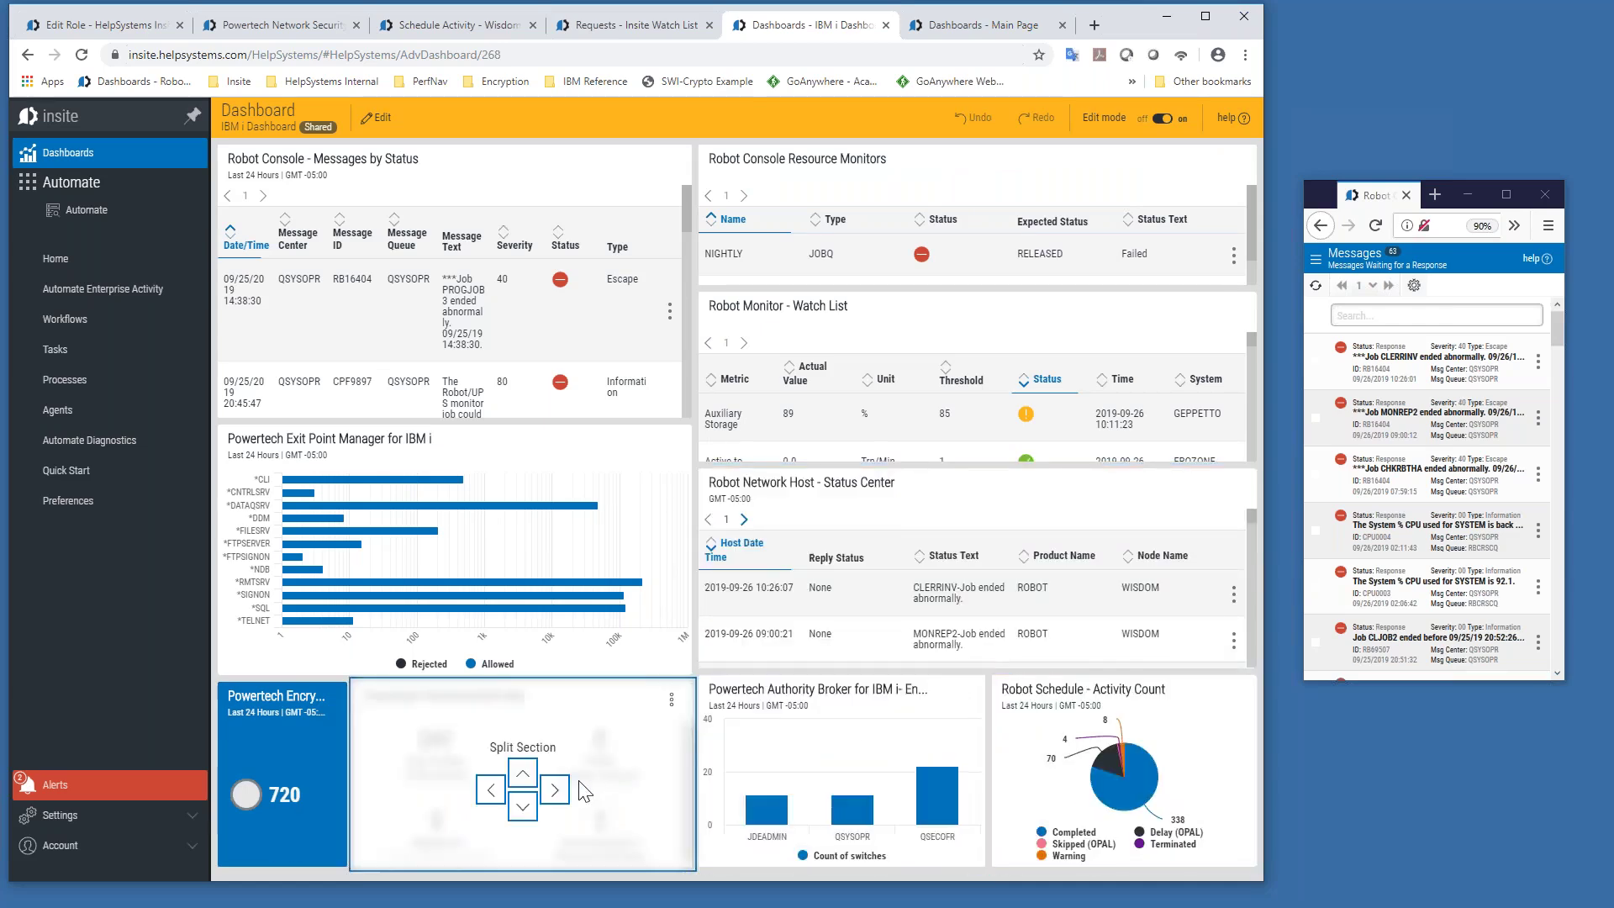
Step: Try splitting the Powertech Password Self Help section to the right, and remove the empty section to restore the widget's full width
left_click(554, 790)
left_click(671, 704)
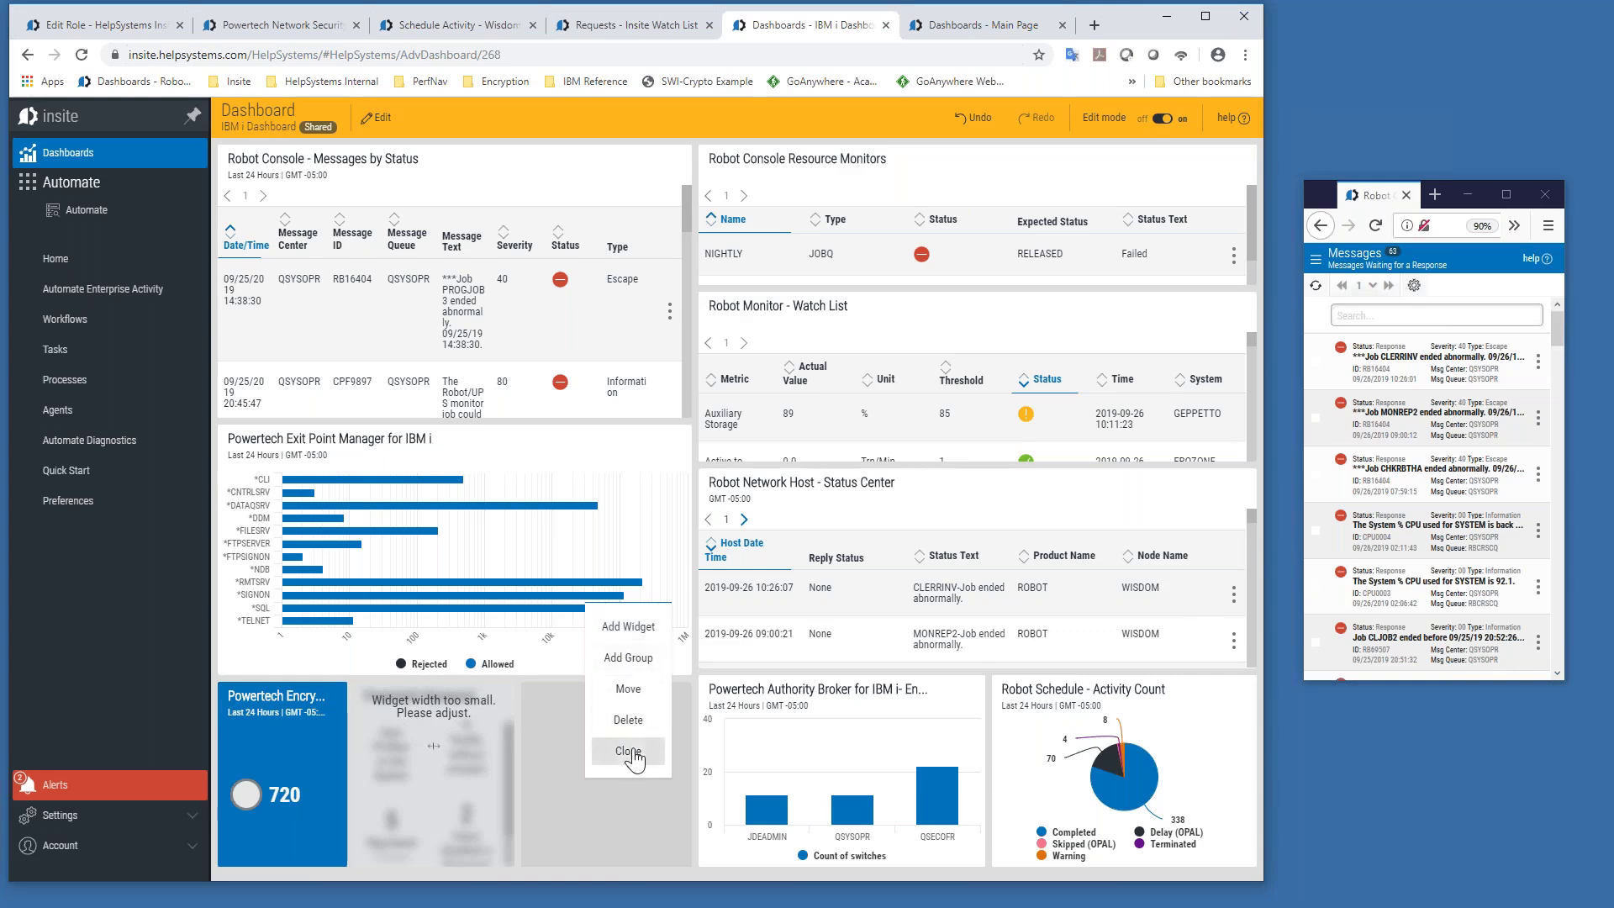
left_click(629, 722)
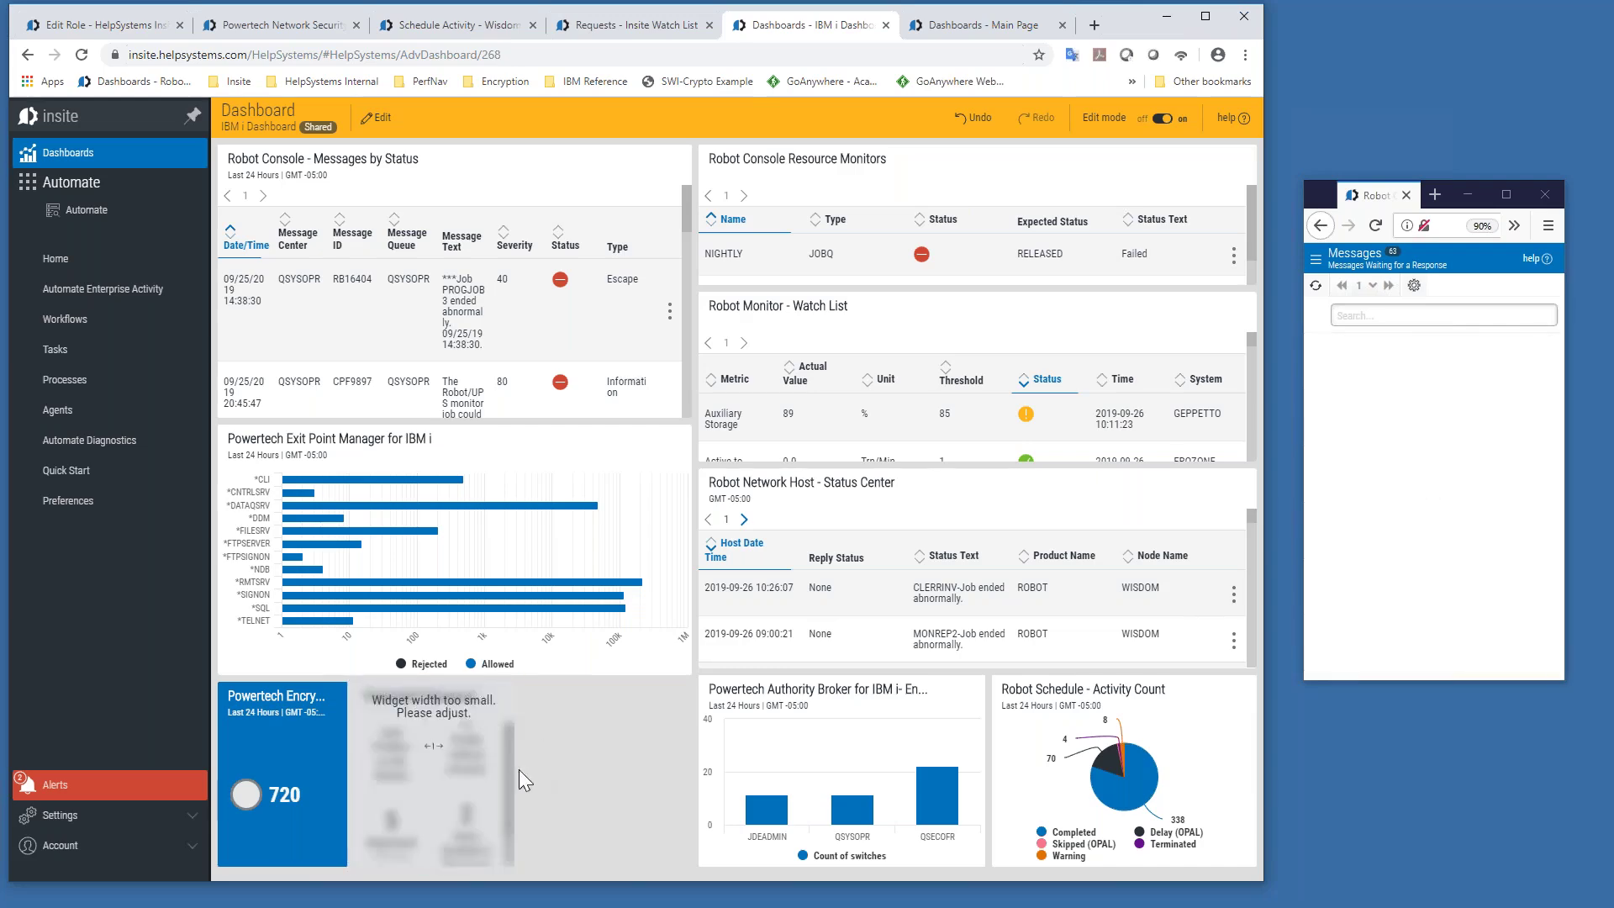
mouse_move(508, 769)
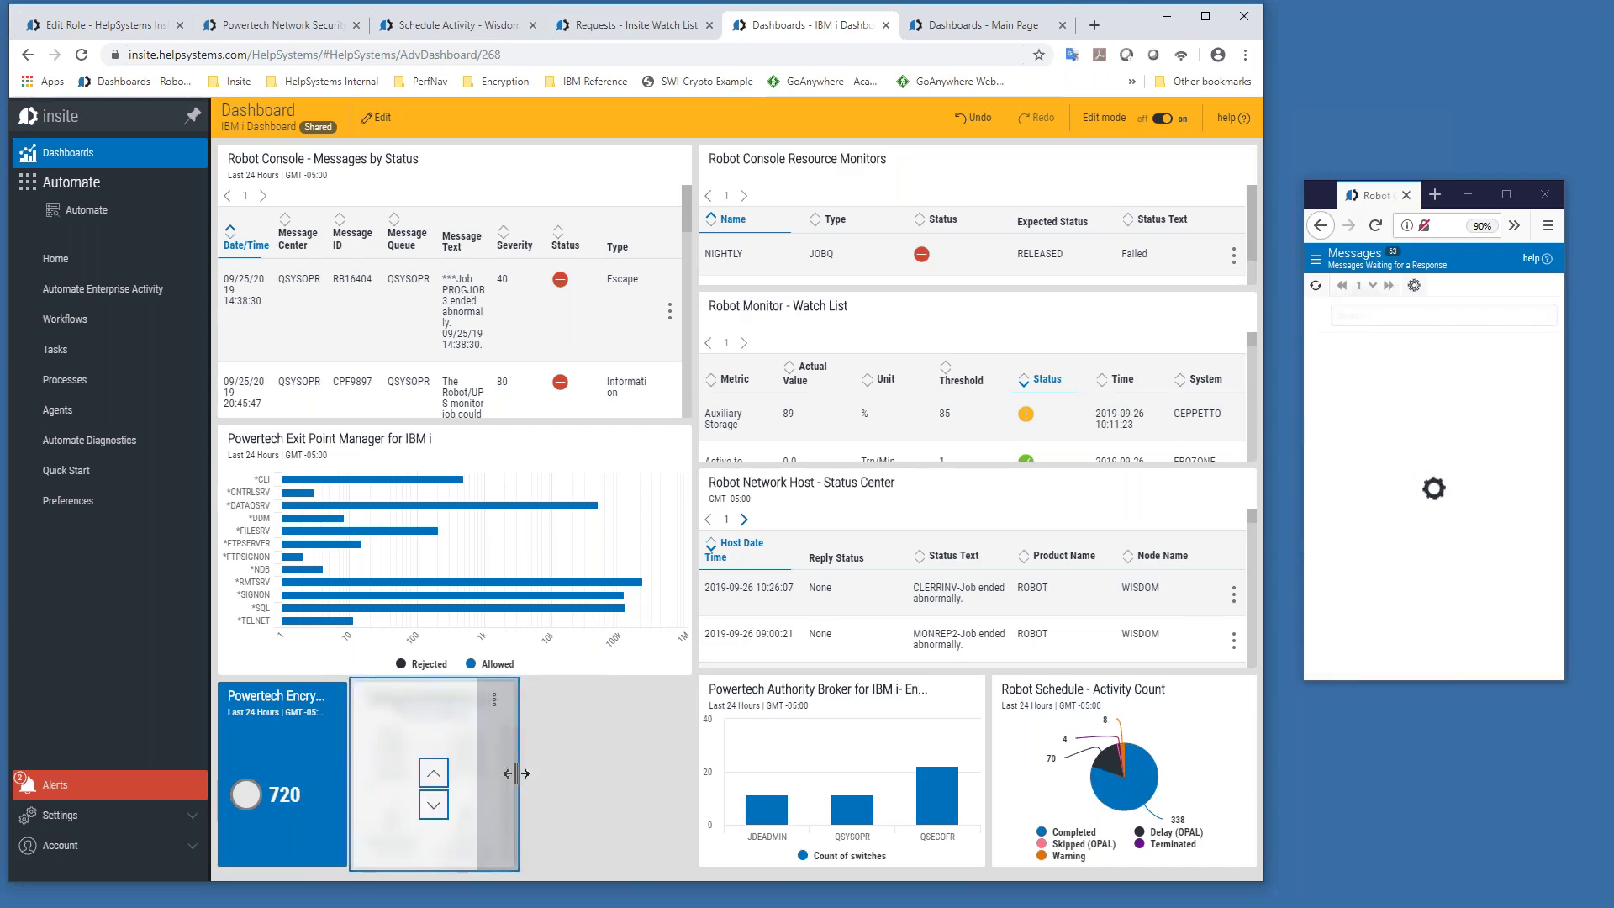
left_click_drag(516, 766, 684, 767)
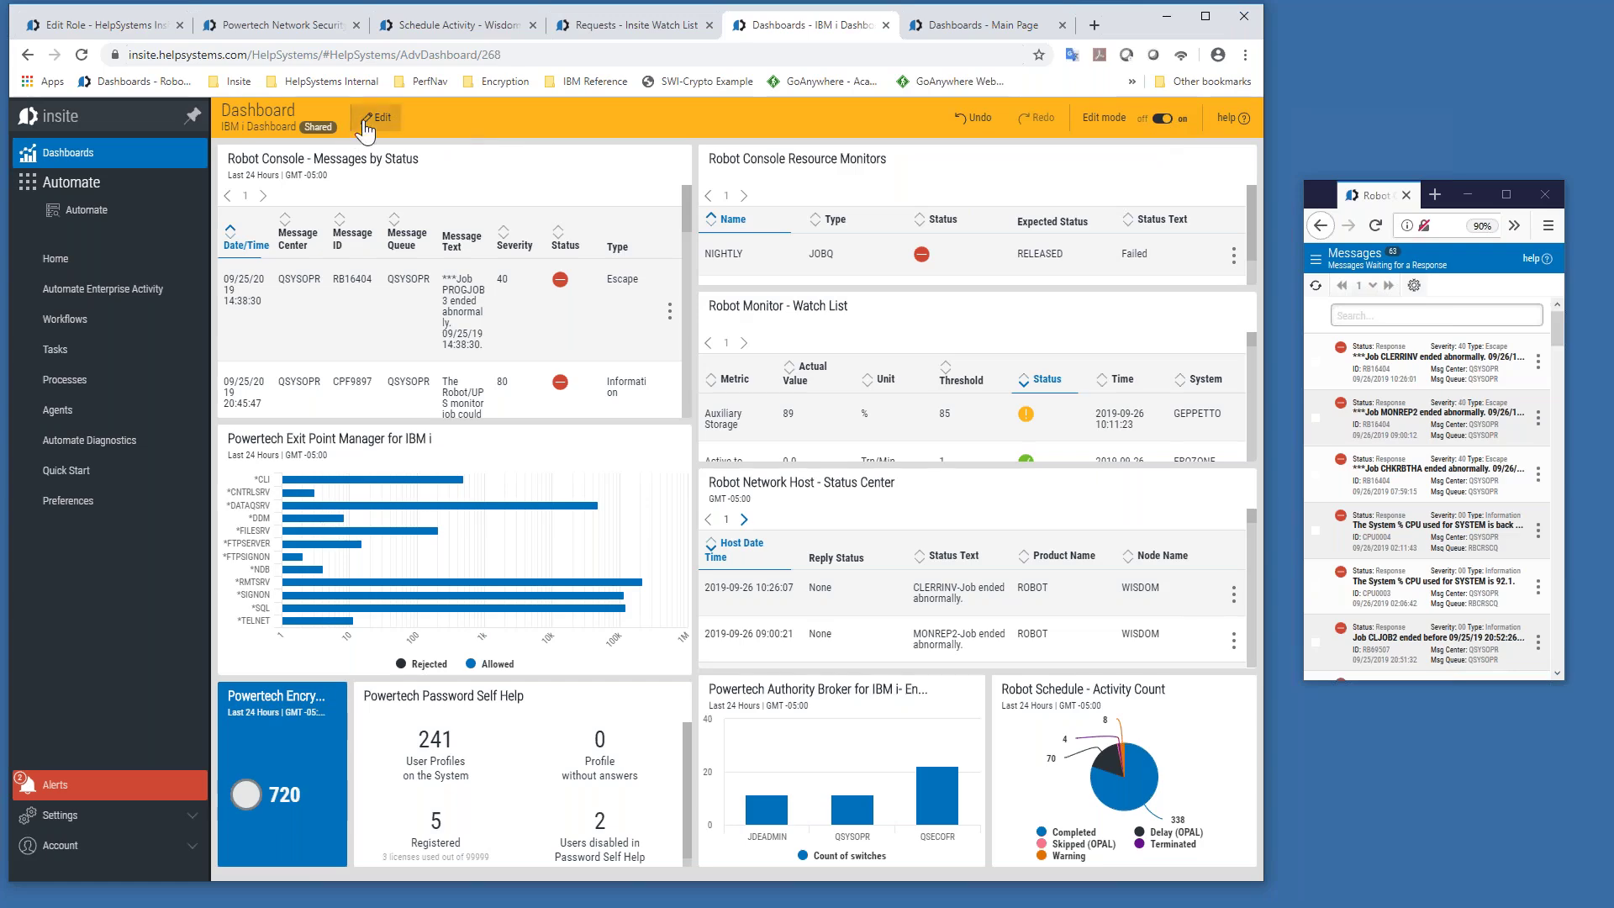
Step: Review the edit rights and sharing settings of the IBM i Dashboard, and leave them without saving
mouse_move(1061, 418)
scroll(1079, 412, "down", 3)
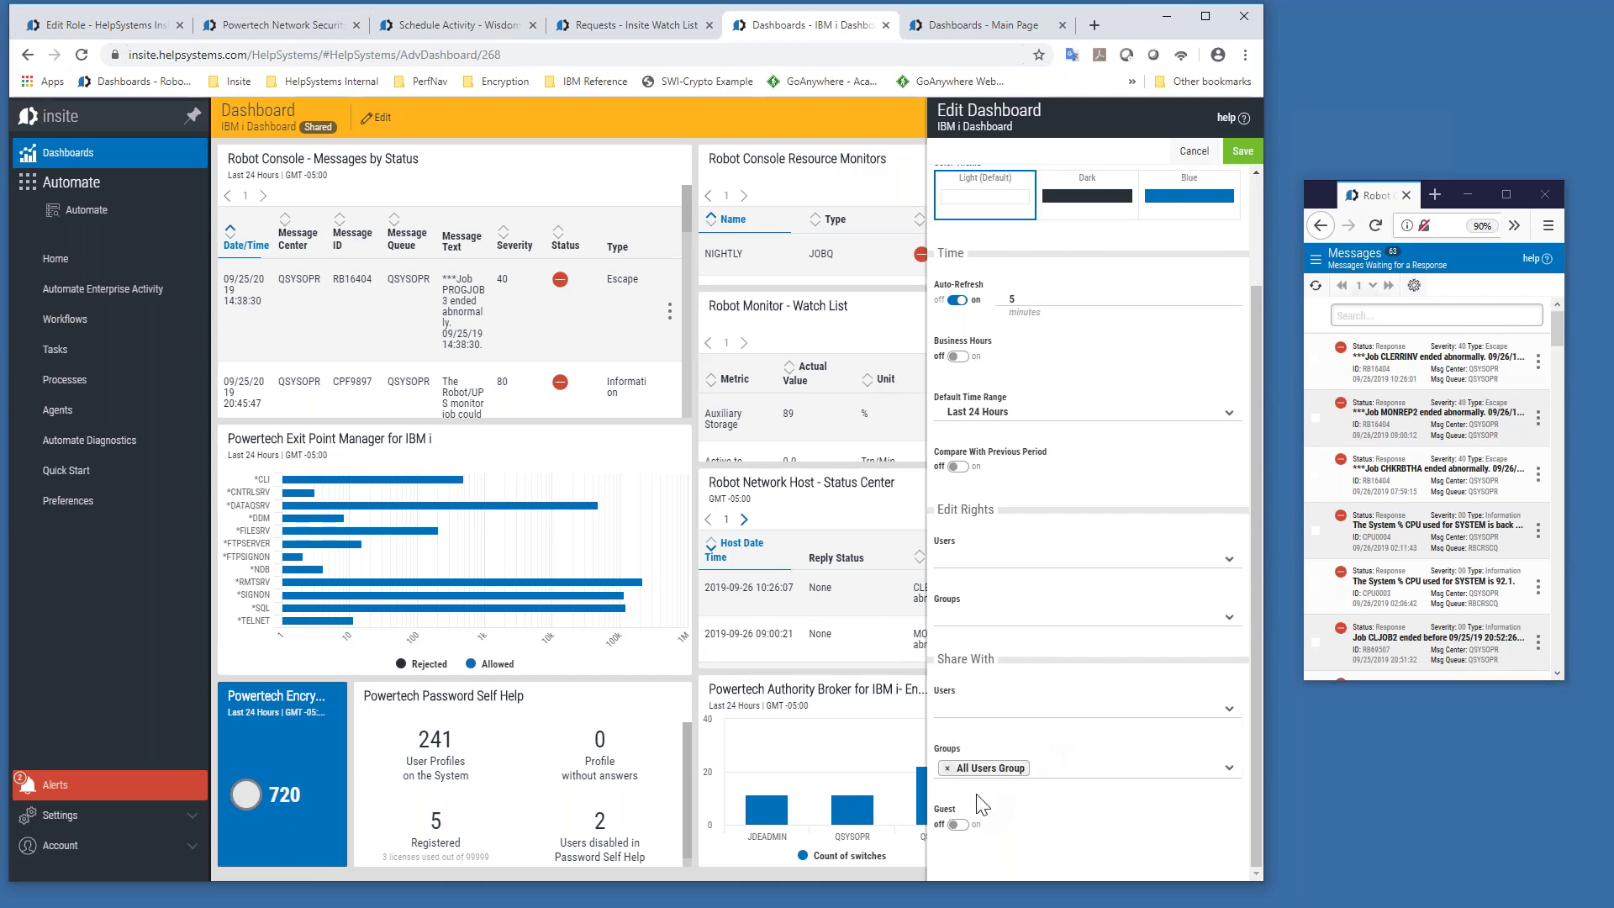
left_click(1194, 152)
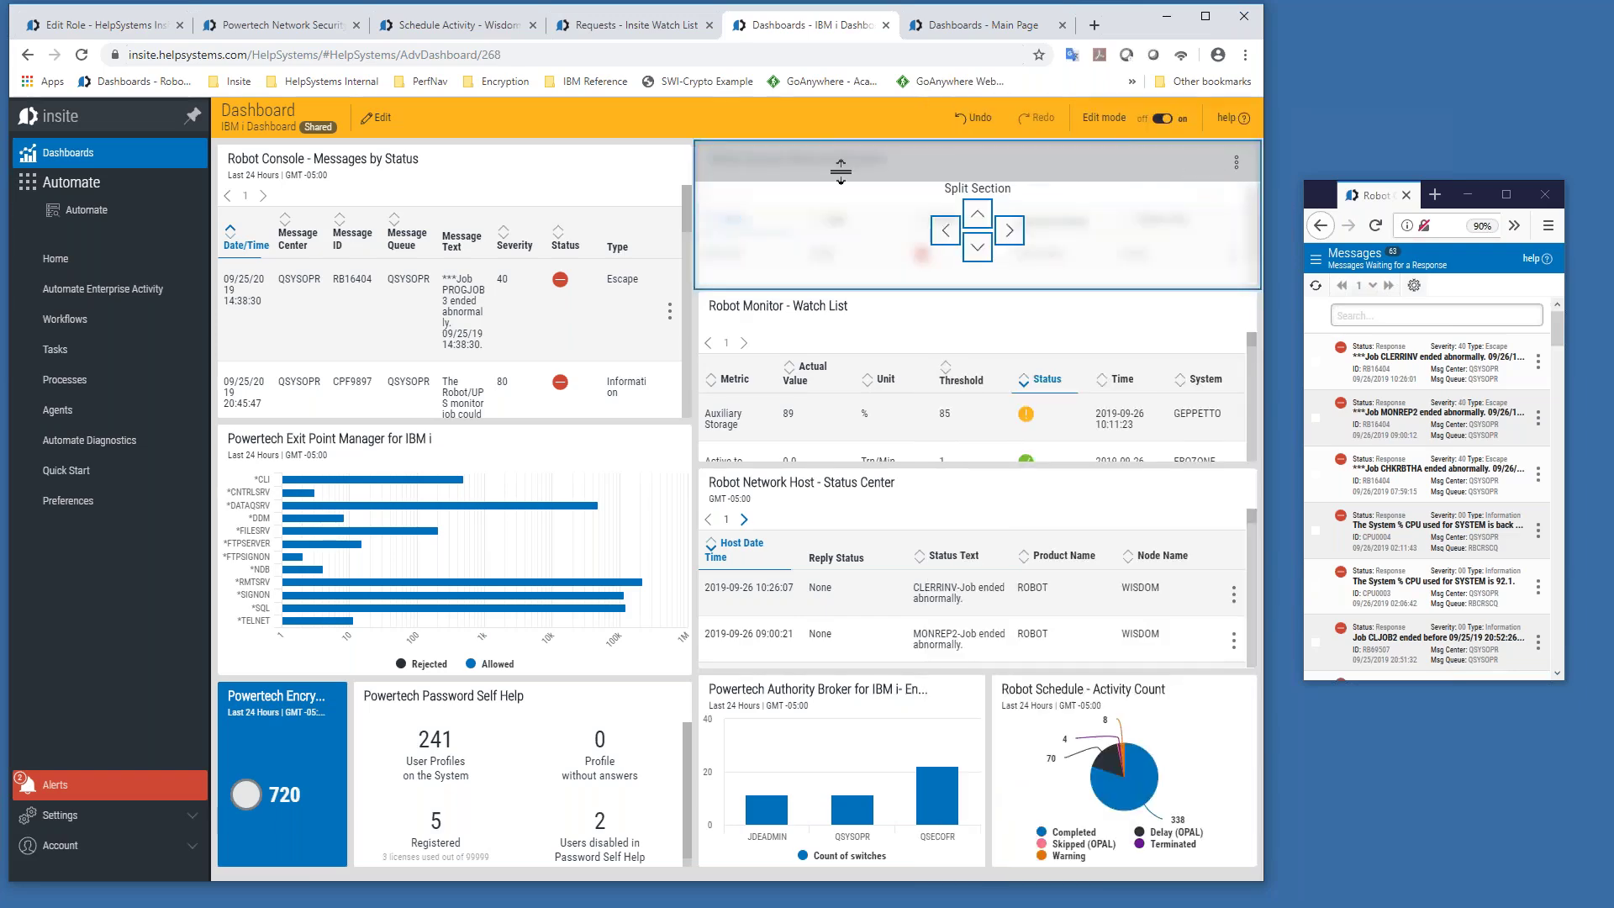
Step: List the shared dashboards, and open the PT Encryption for IBM i dashboard
left_click(77, 157)
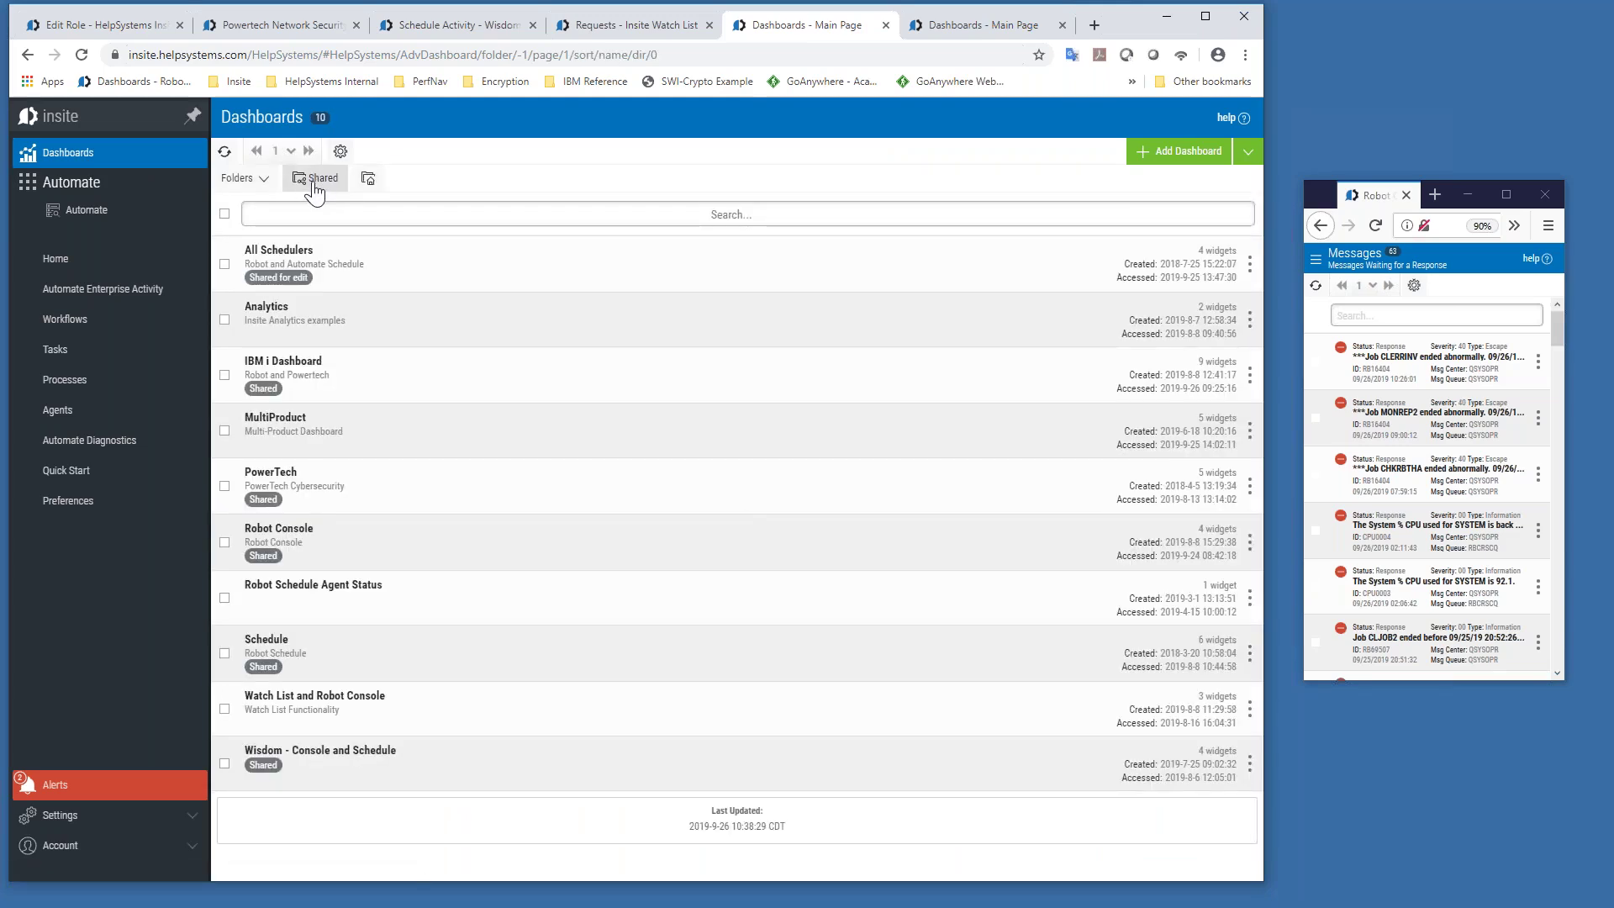
left_click(314, 183)
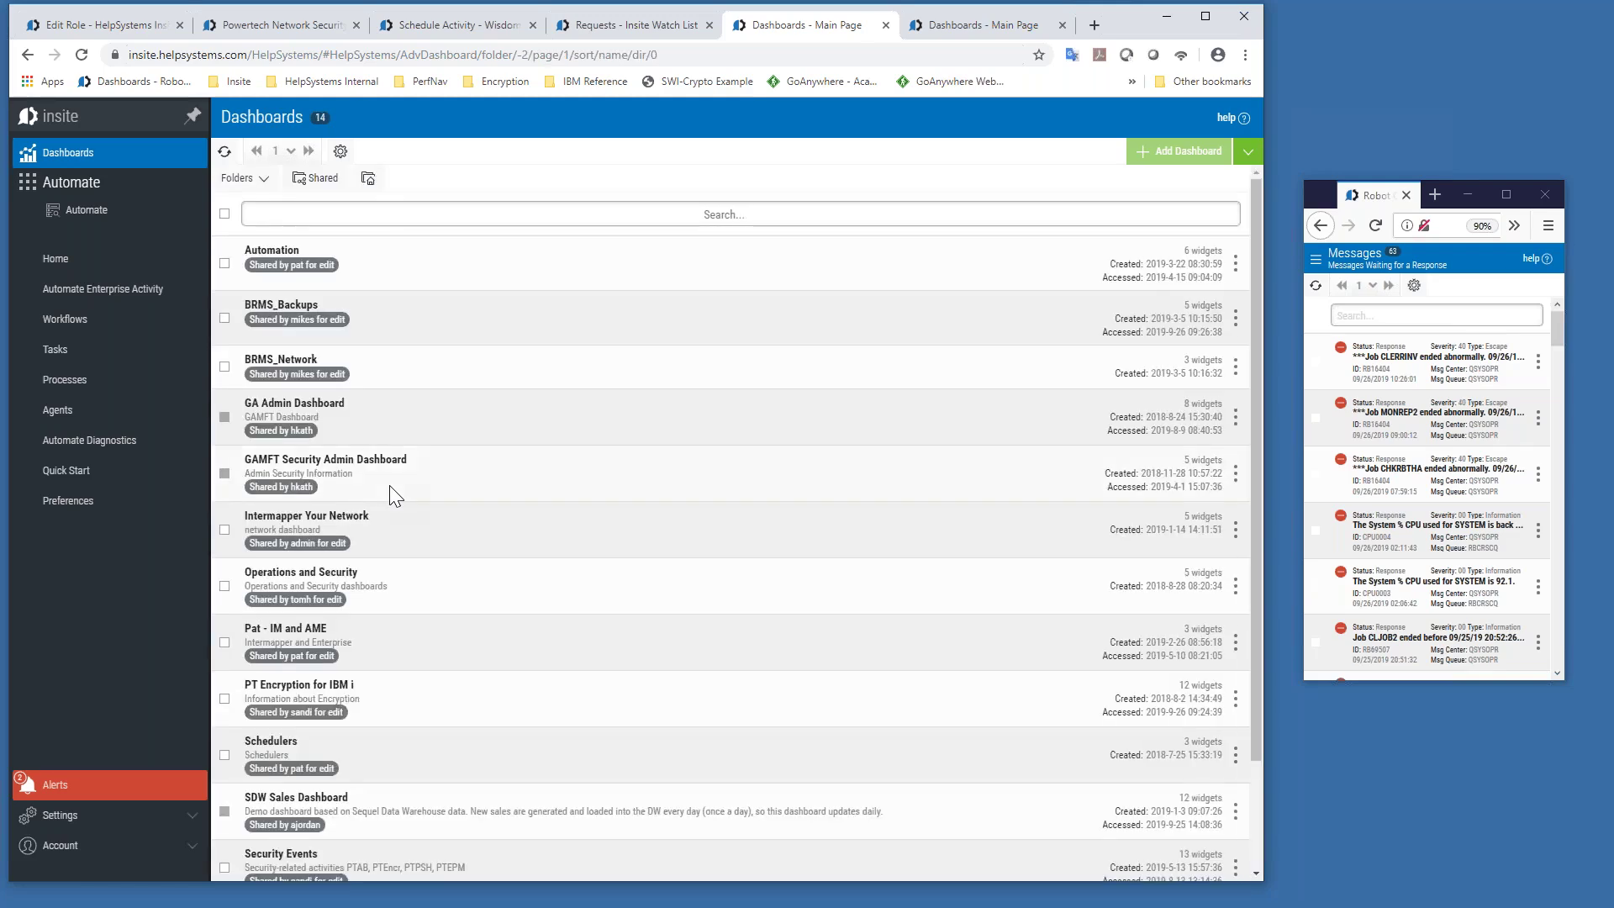
scroll(390, 486, "down", 3)
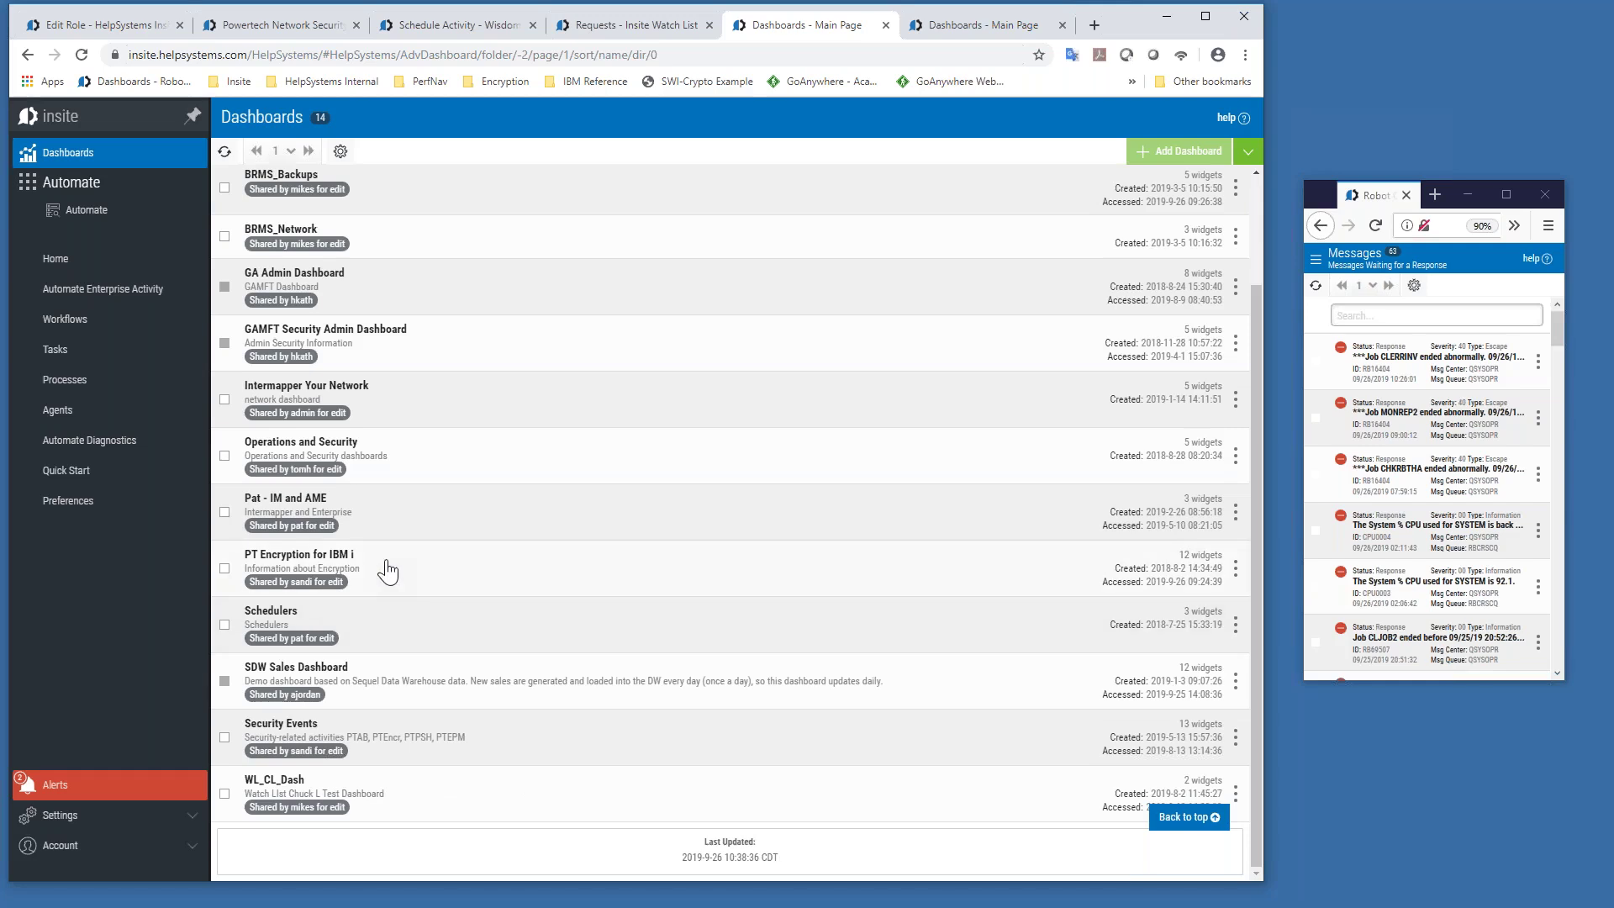
left_click(387, 571)
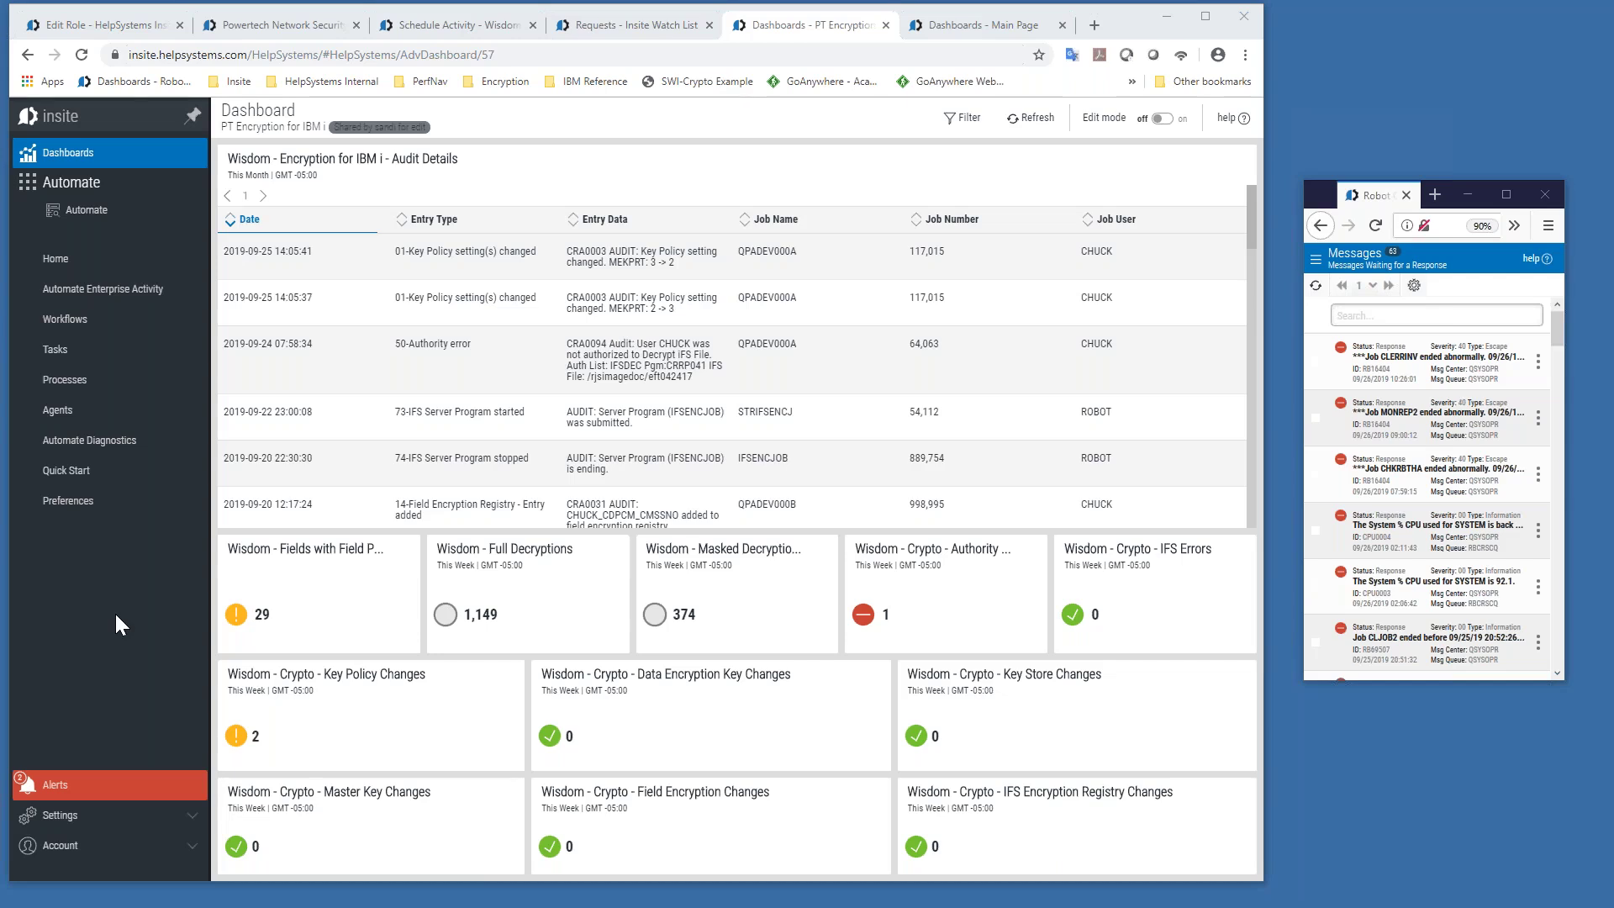
Step: Refresh the PT Encryption for IBM i dashboard data, and switch the product to Insite Analytics
left_click(1019, 129)
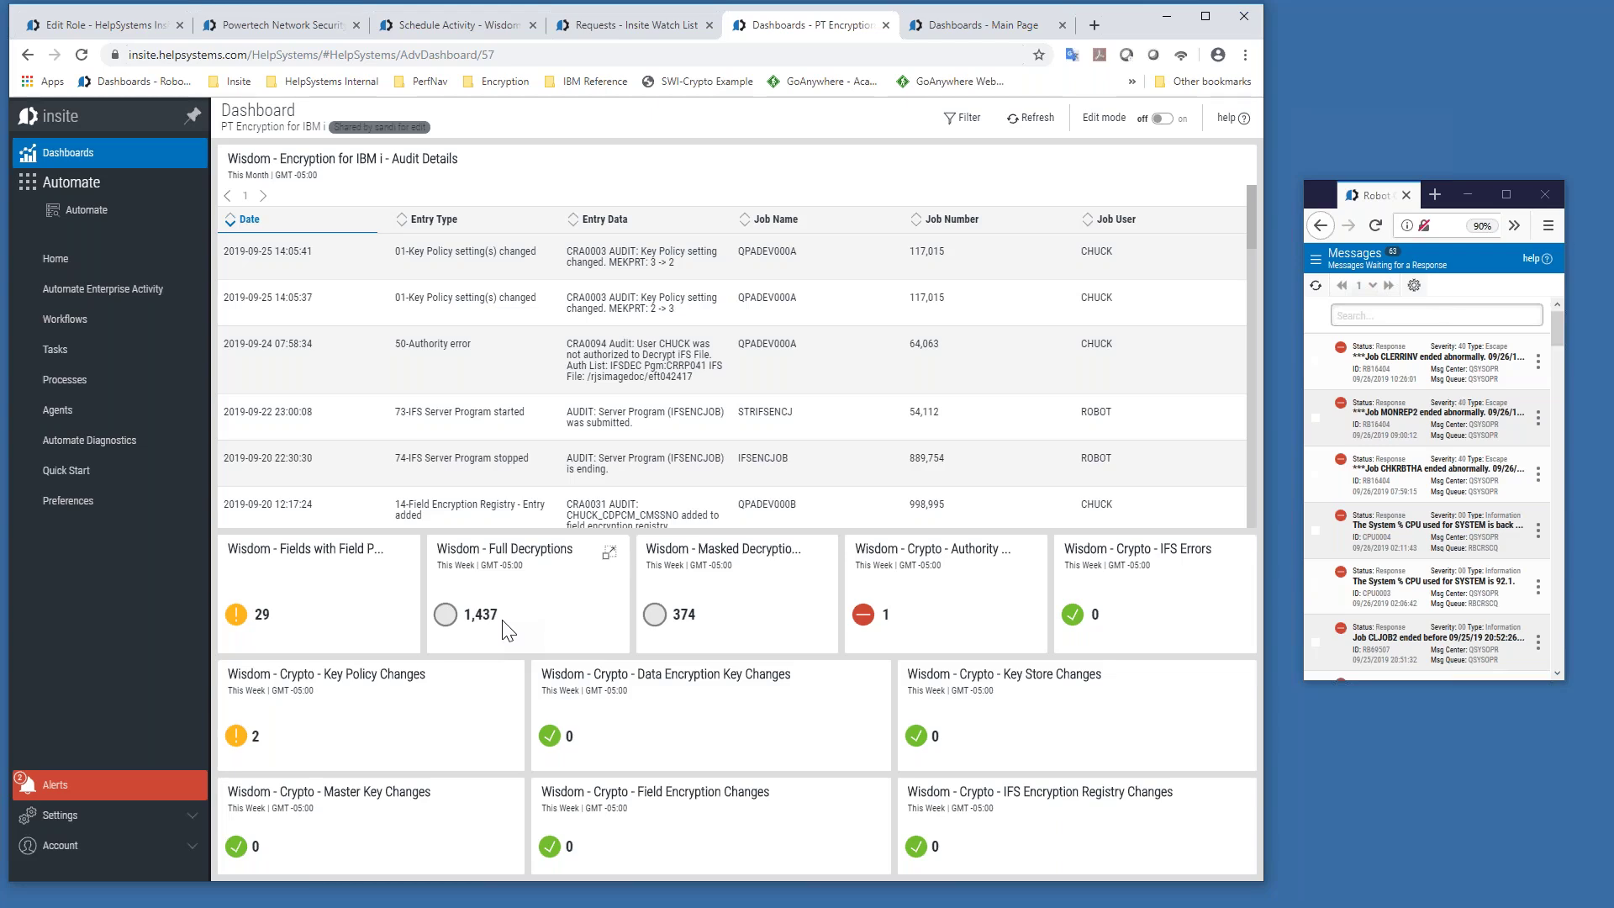
left_click(91, 190)
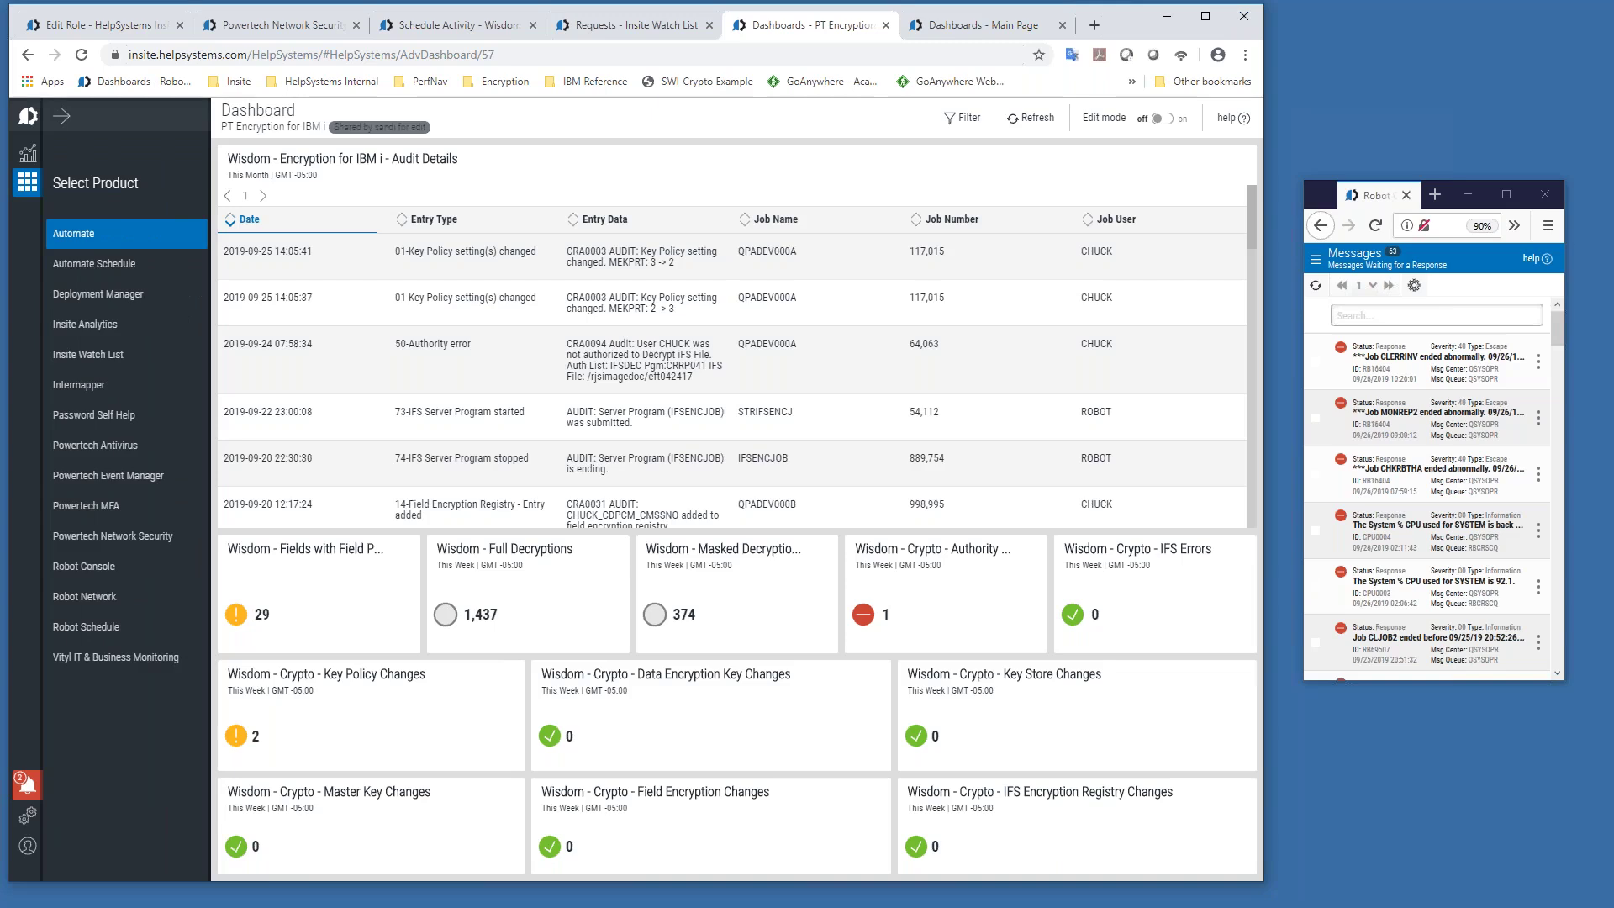
left_click(84, 328)
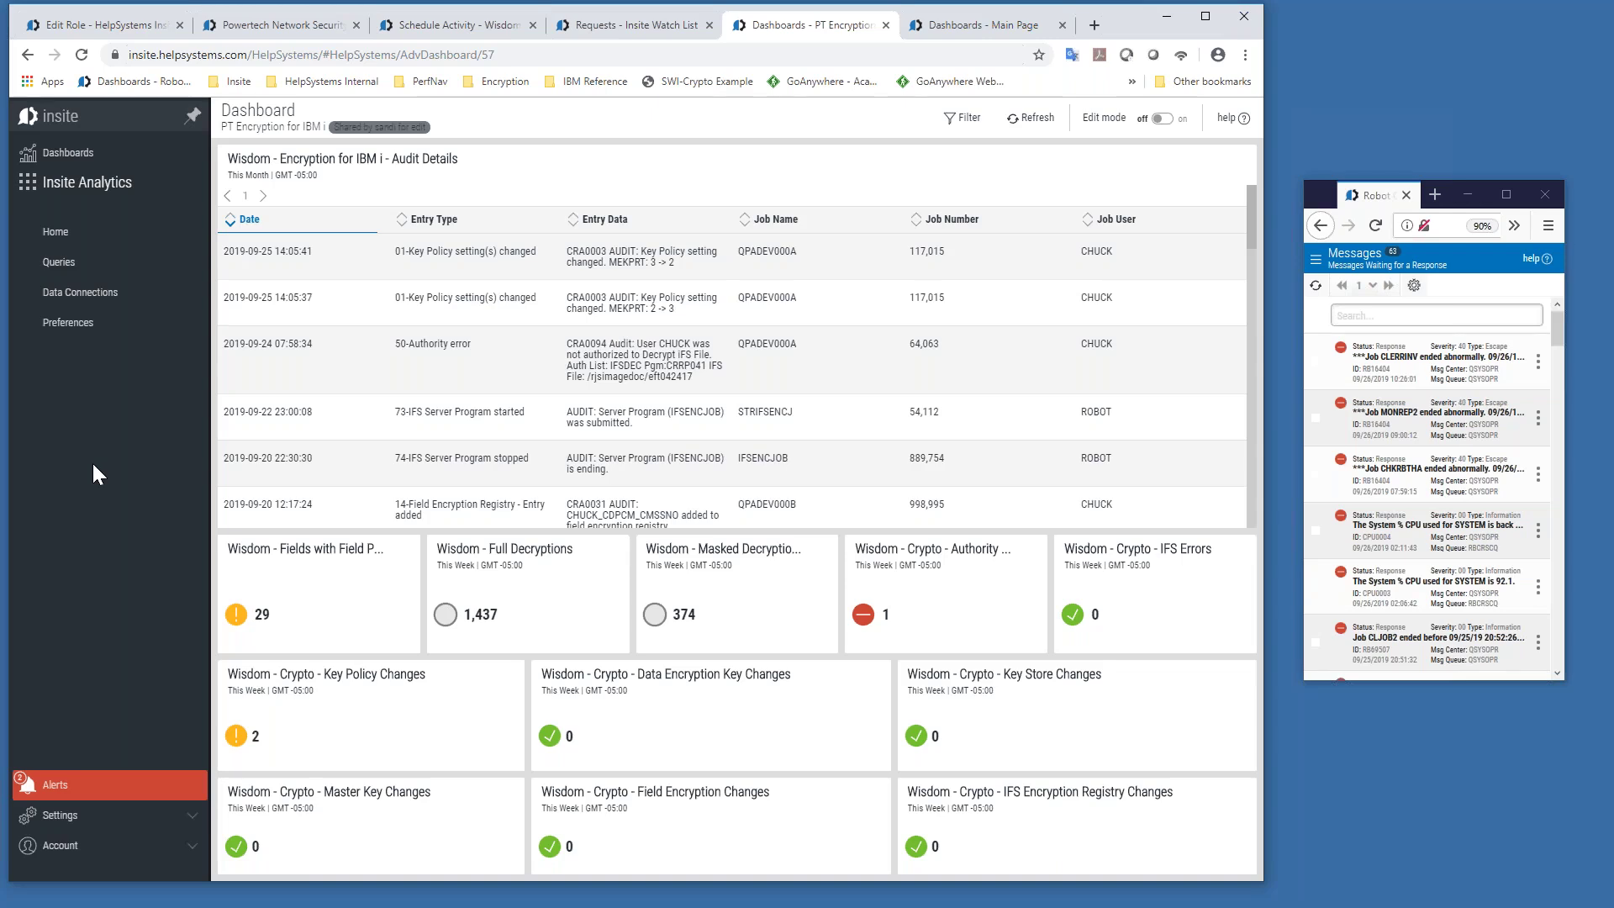
Step: List the Insite Analytics data connections, and examine their names and database types throughout the list
left_click(81, 292)
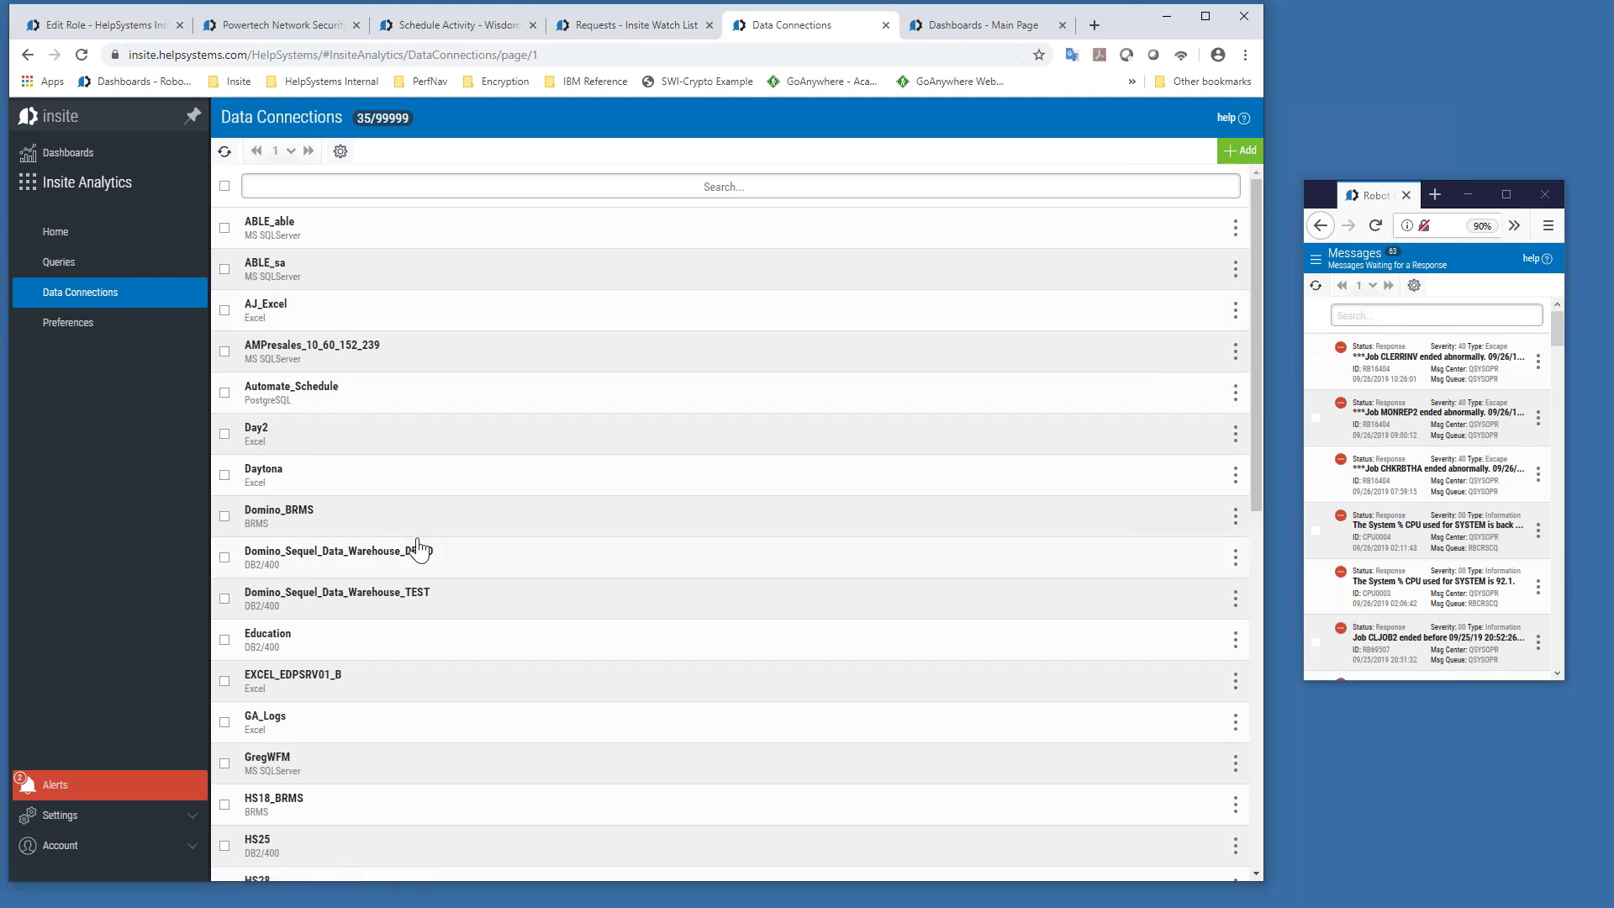
scroll(420, 551, "down", 1)
scroll(418, 550, "down", 2)
scroll(419, 549, "down", 1)
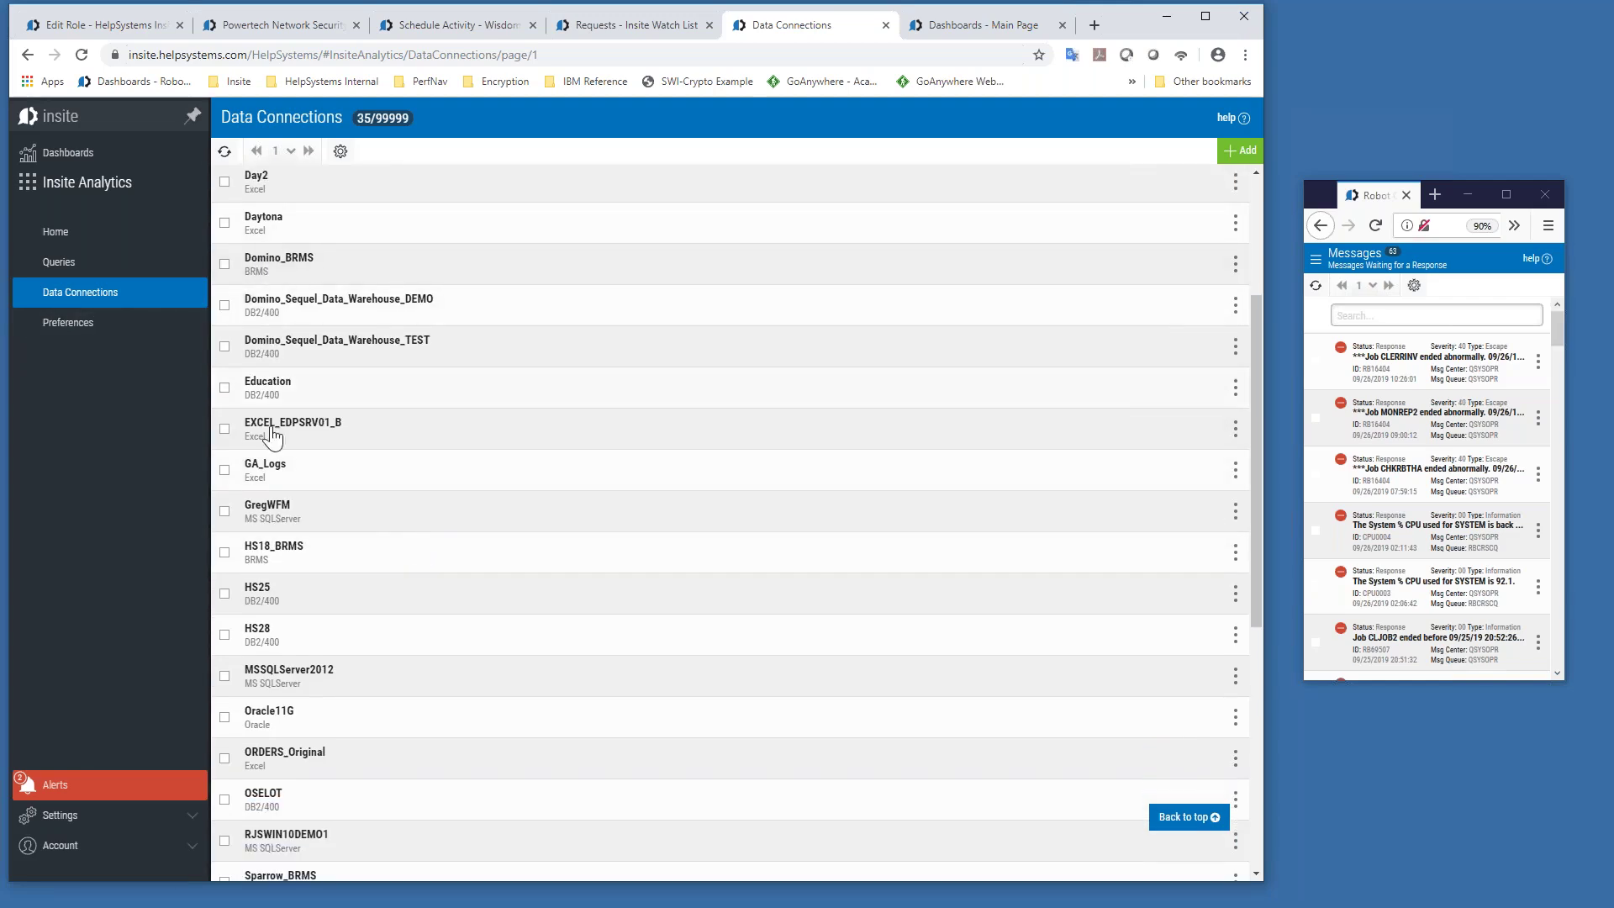
scroll(280, 670, "down", 3)
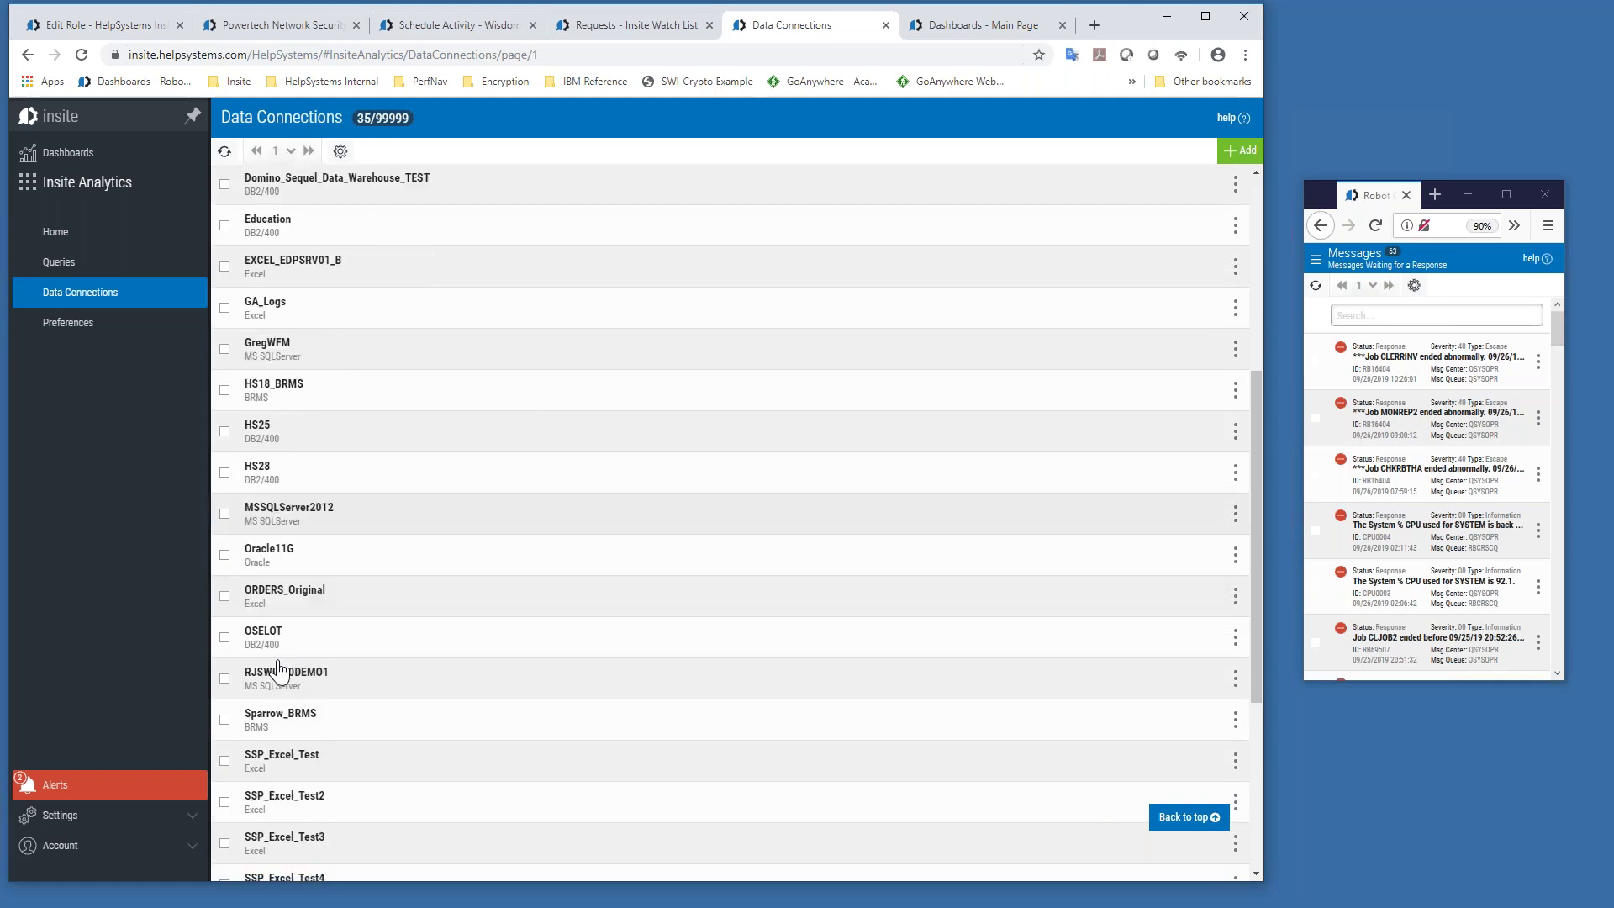
scroll(280, 670, "down", 2)
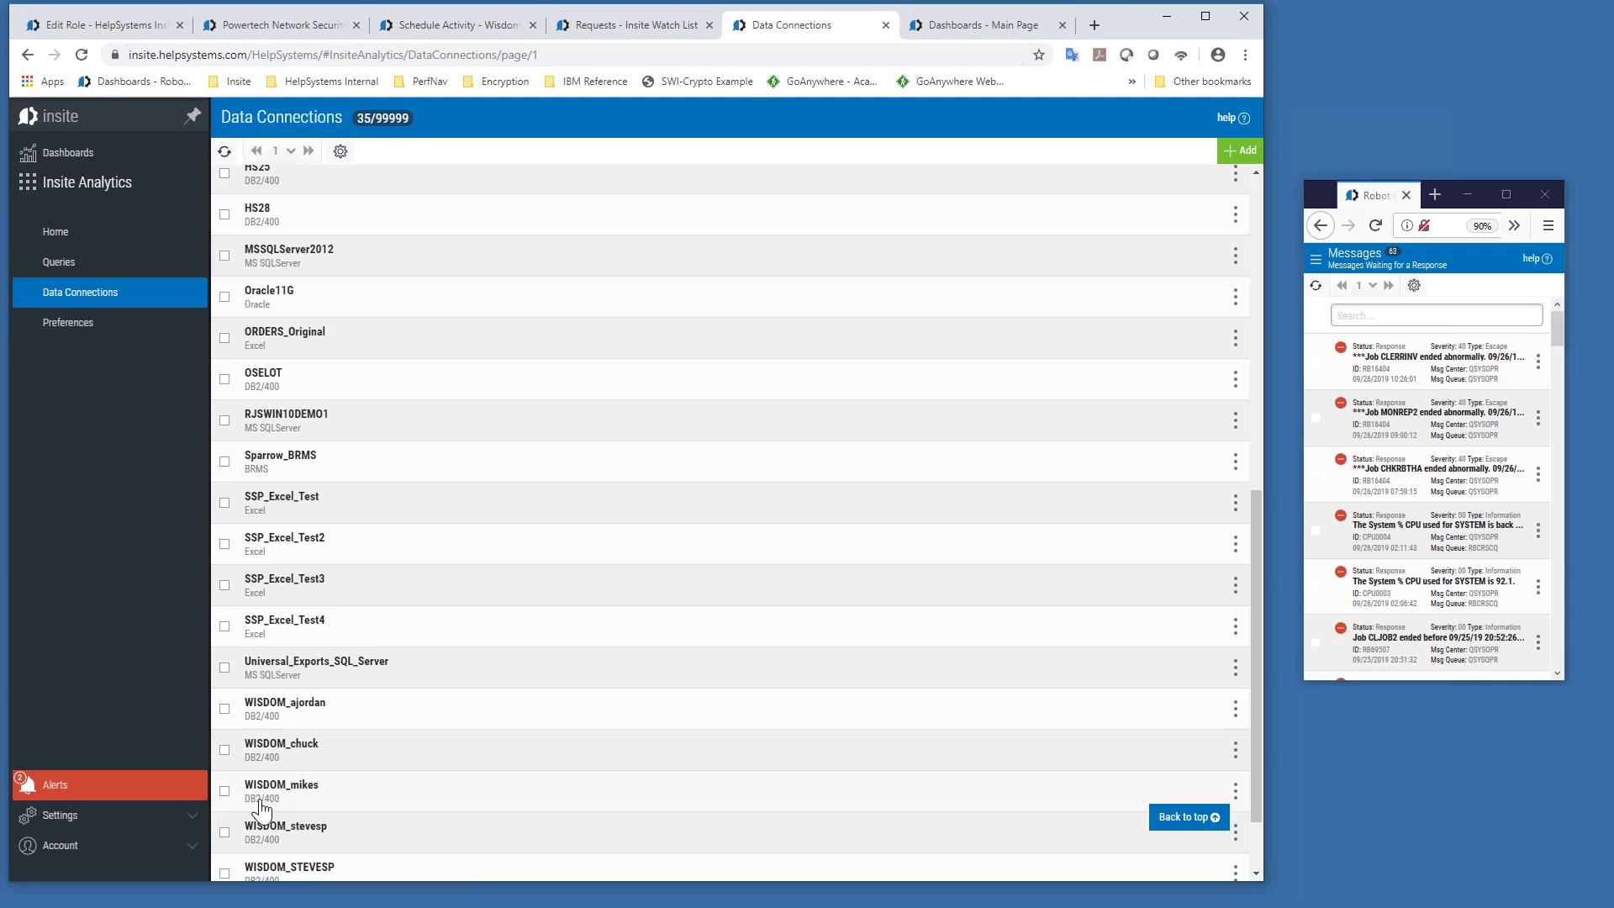
scroll(262, 809, "up", 7)
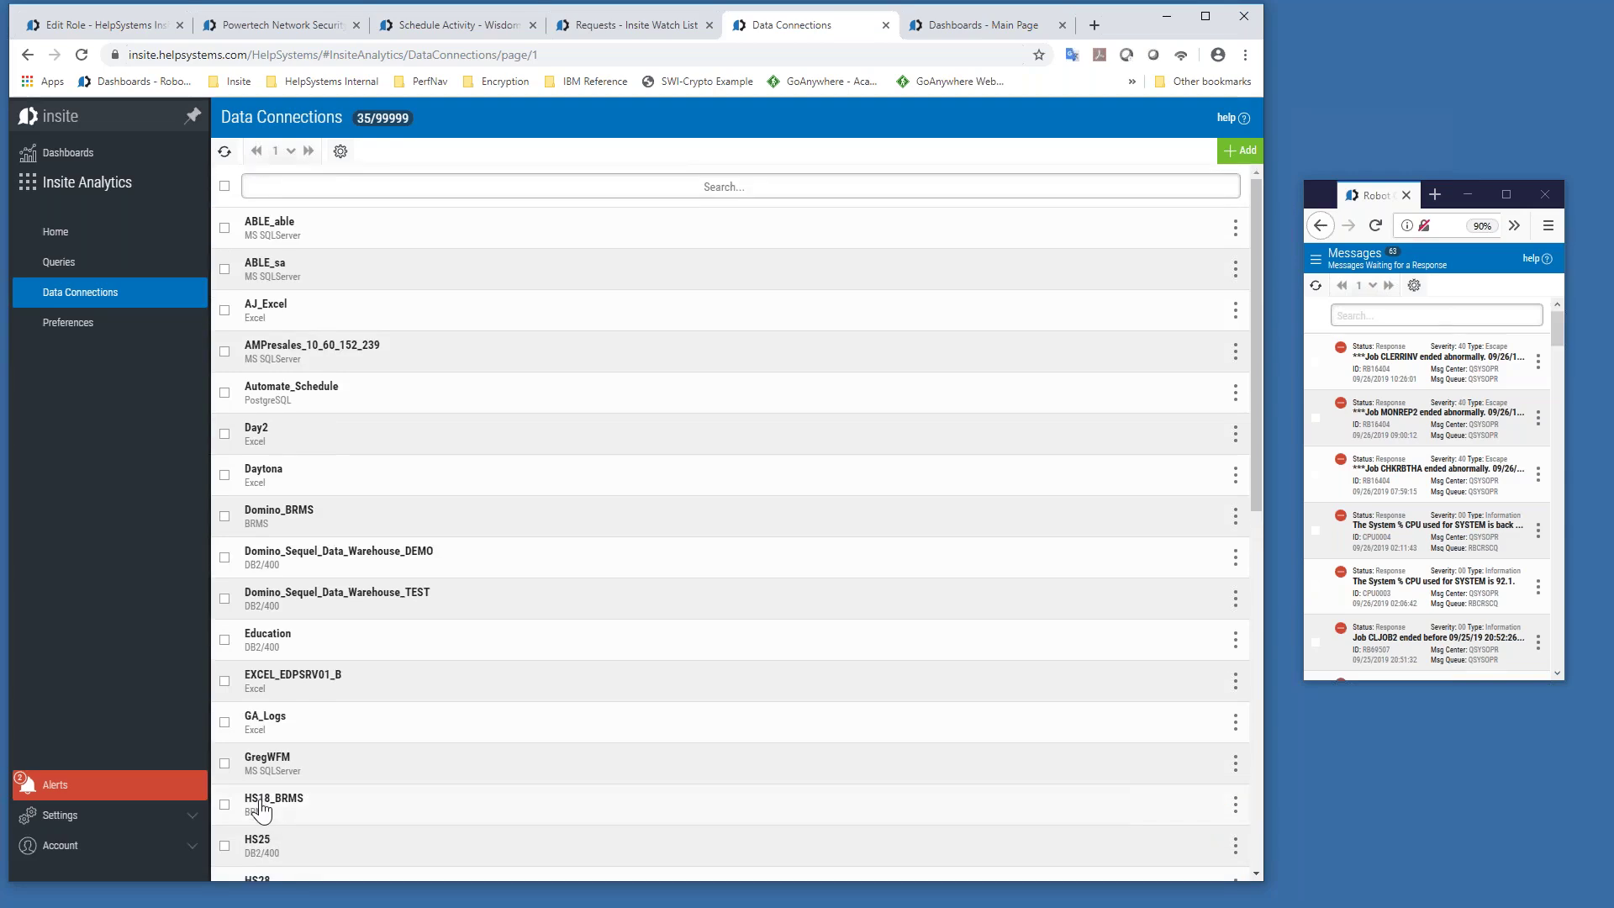
scroll(261, 809, "down", 3)
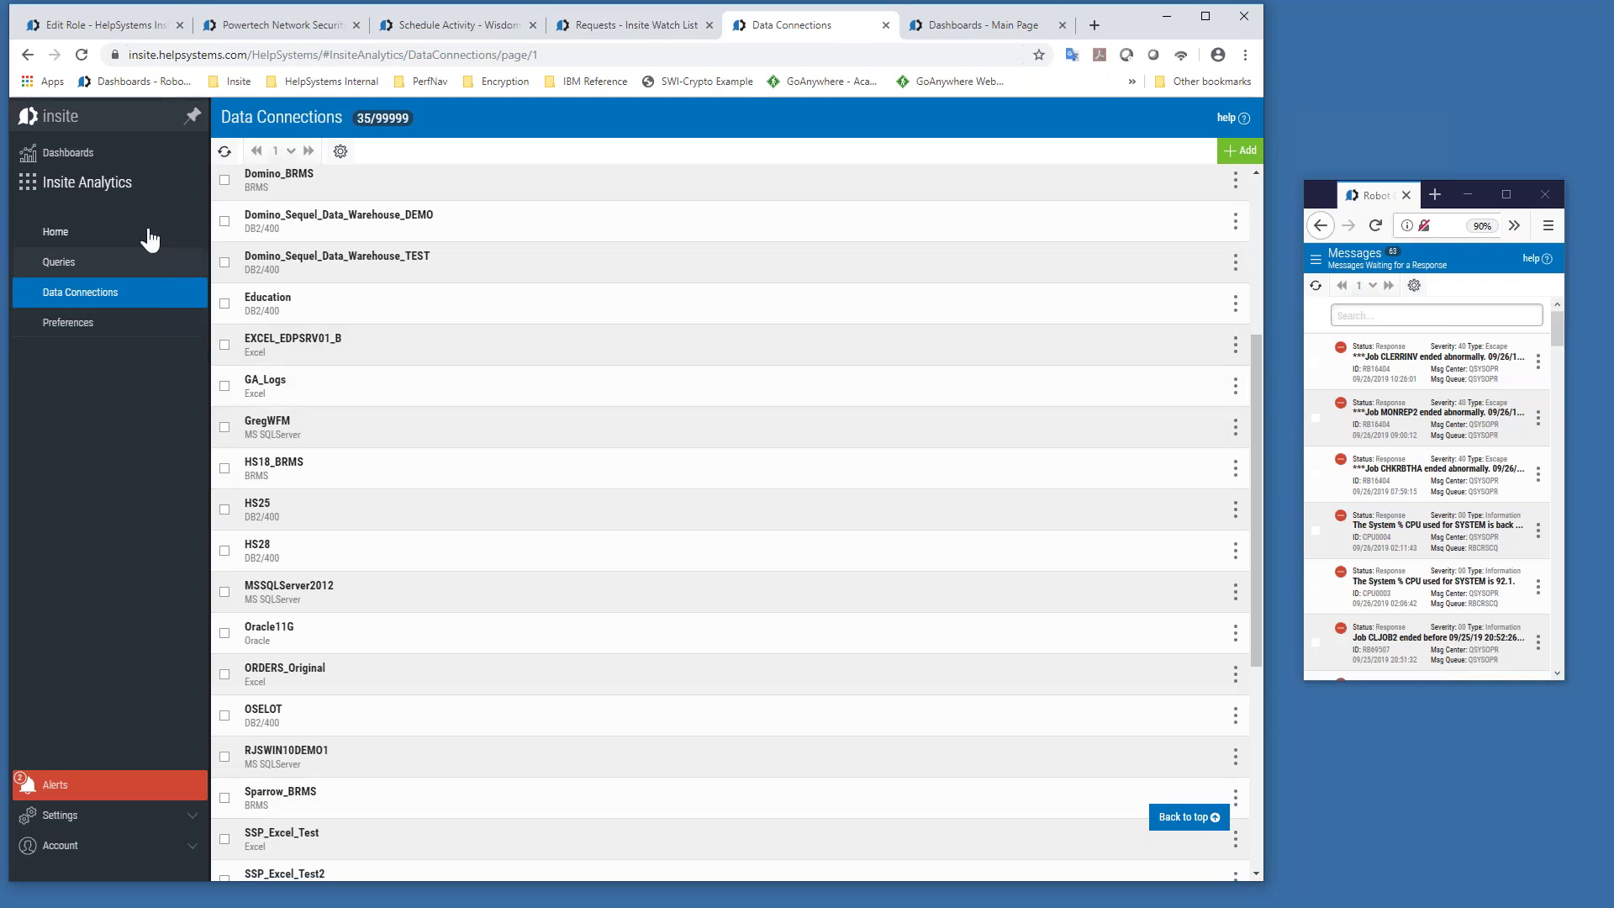
Step: Open the shared BRMS_Backups dashboard, and look through the control groups in its Last Run Backup table
left_click(93, 160)
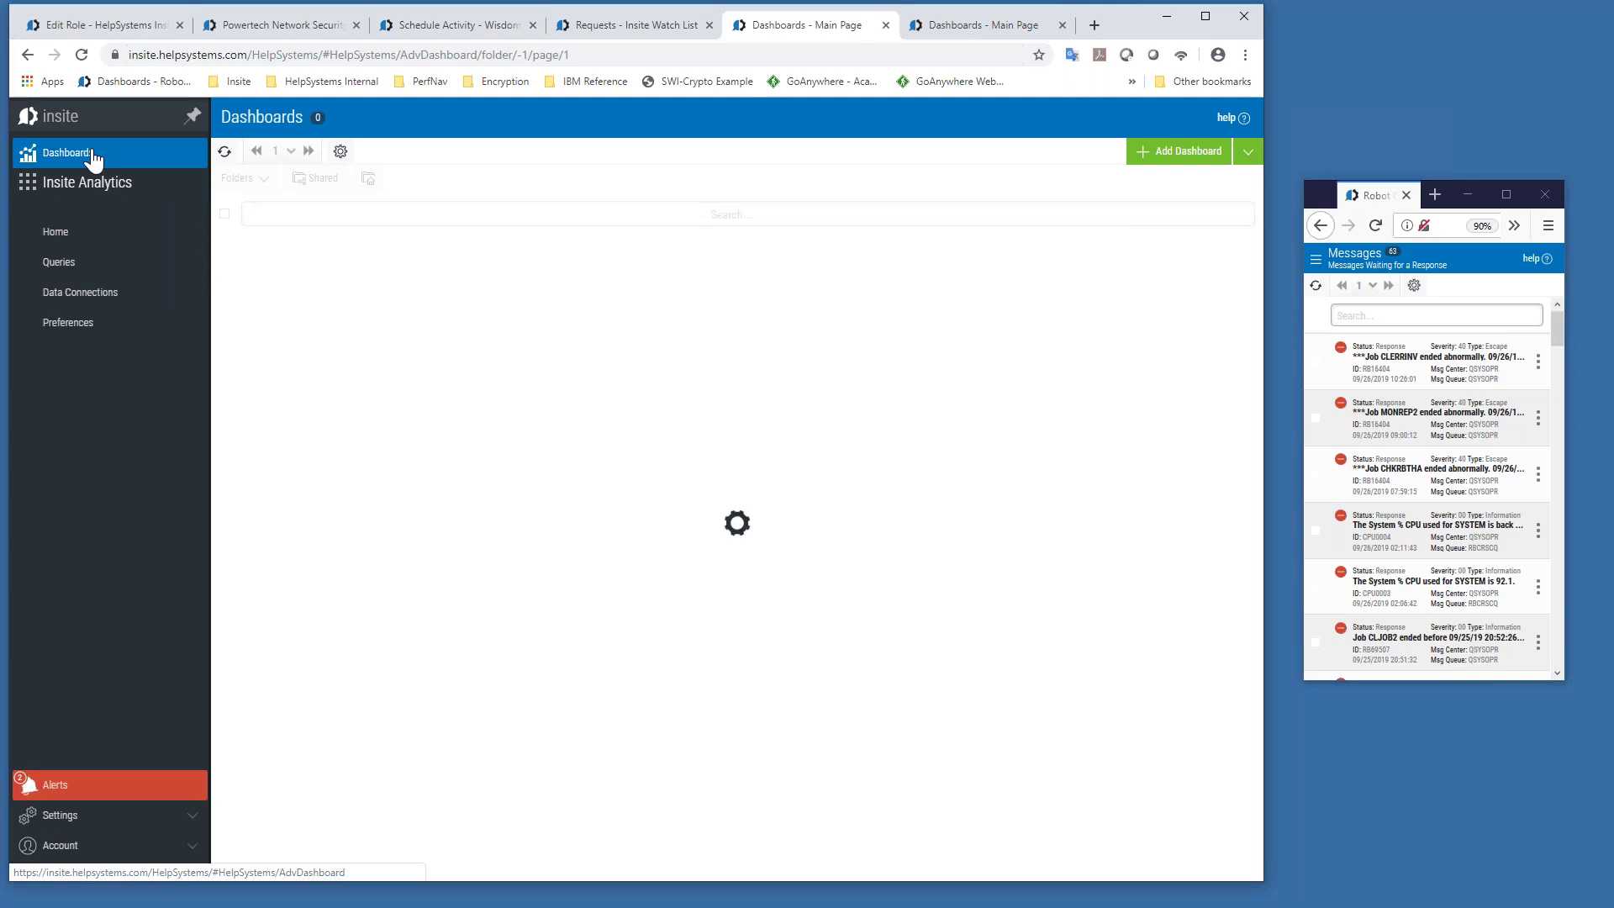
left_click(323, 179)
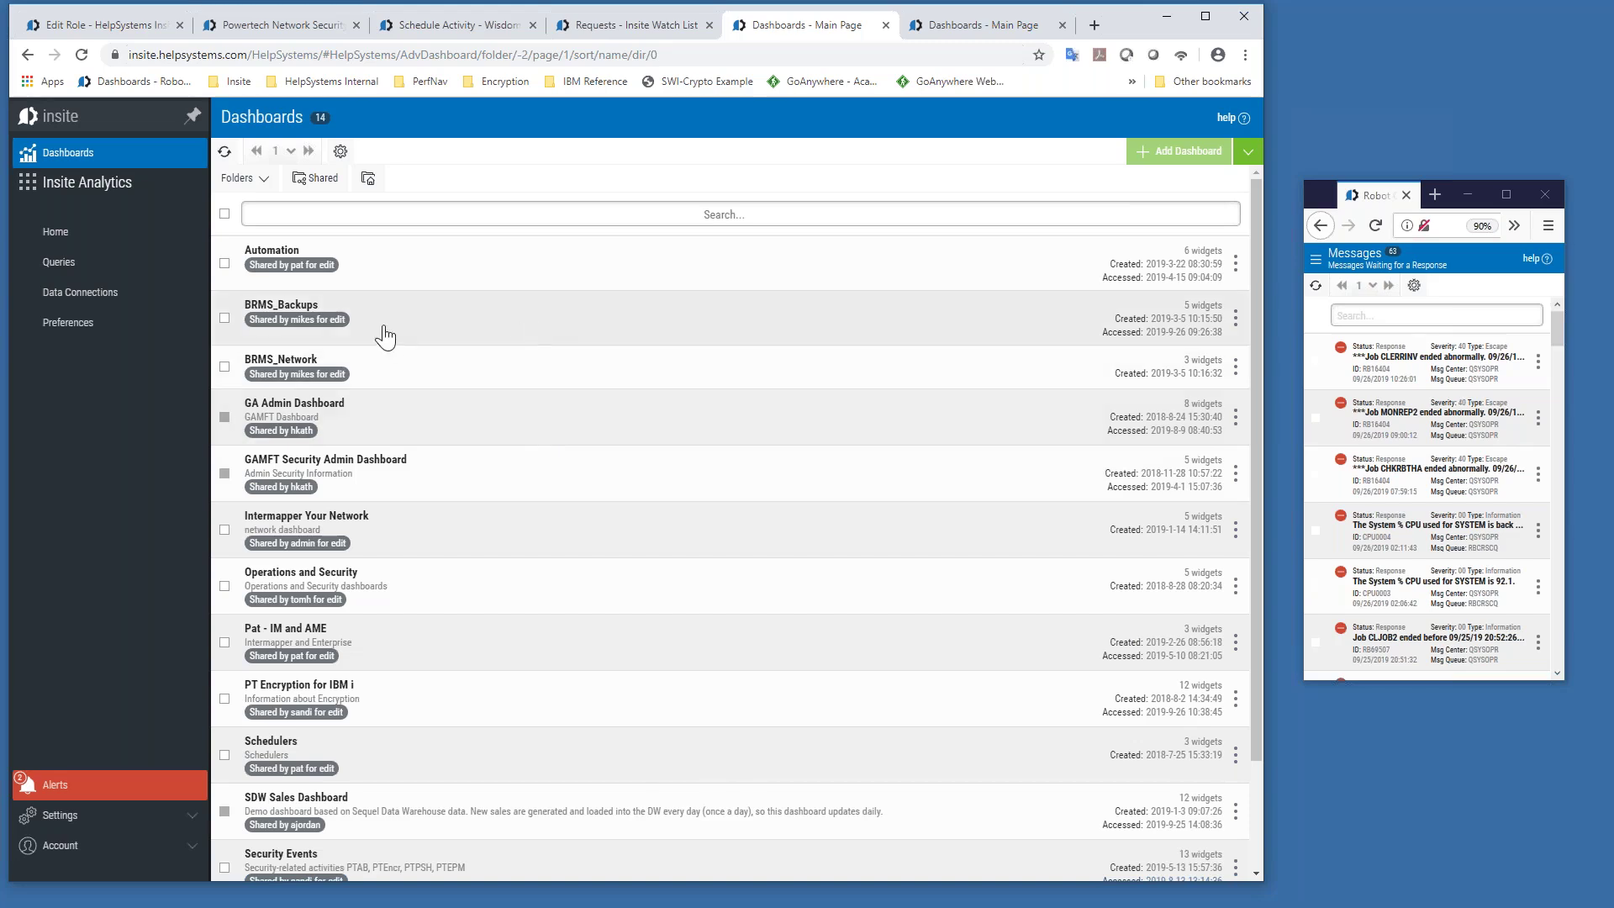
left_click(432, 328)
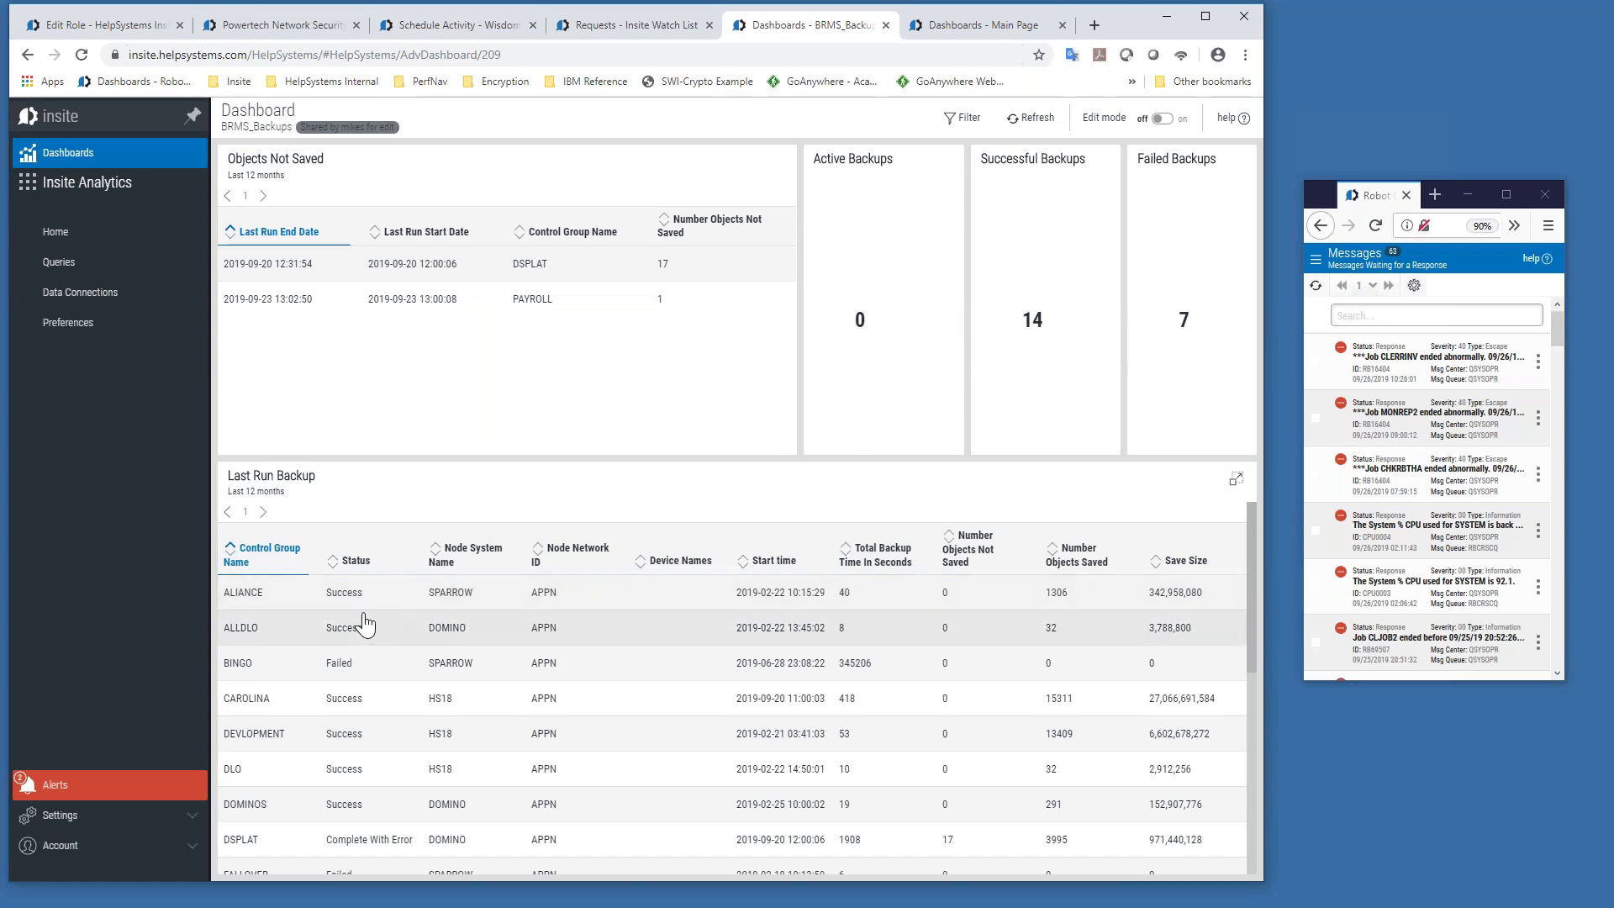
scroll(363, 623, "down", 5)
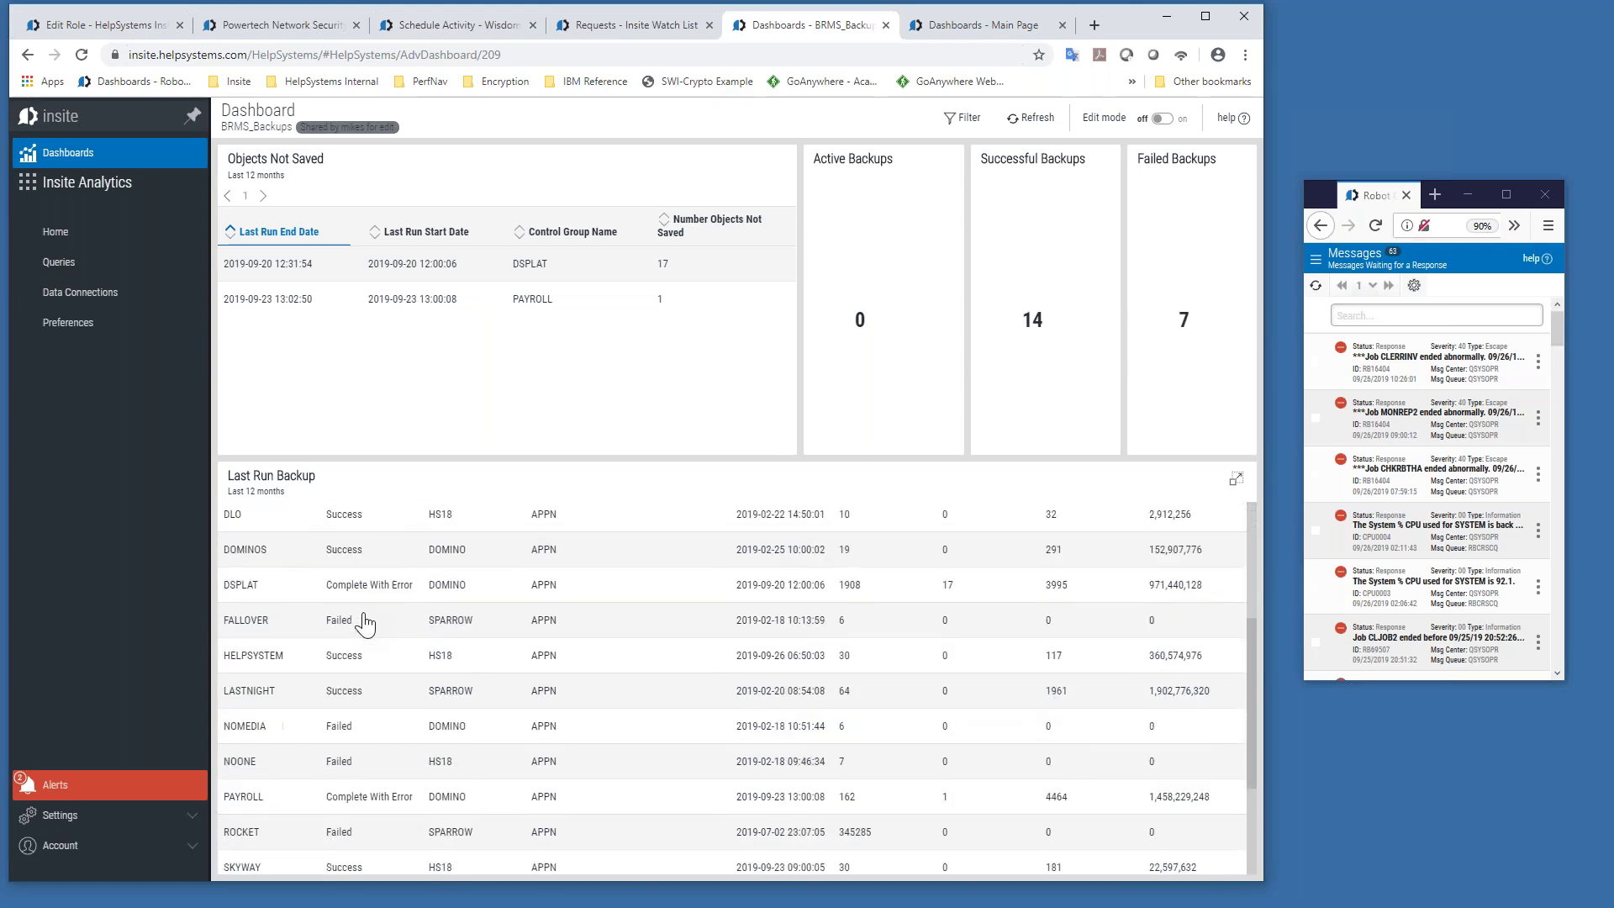
scroll(348, 622, "up", 5)
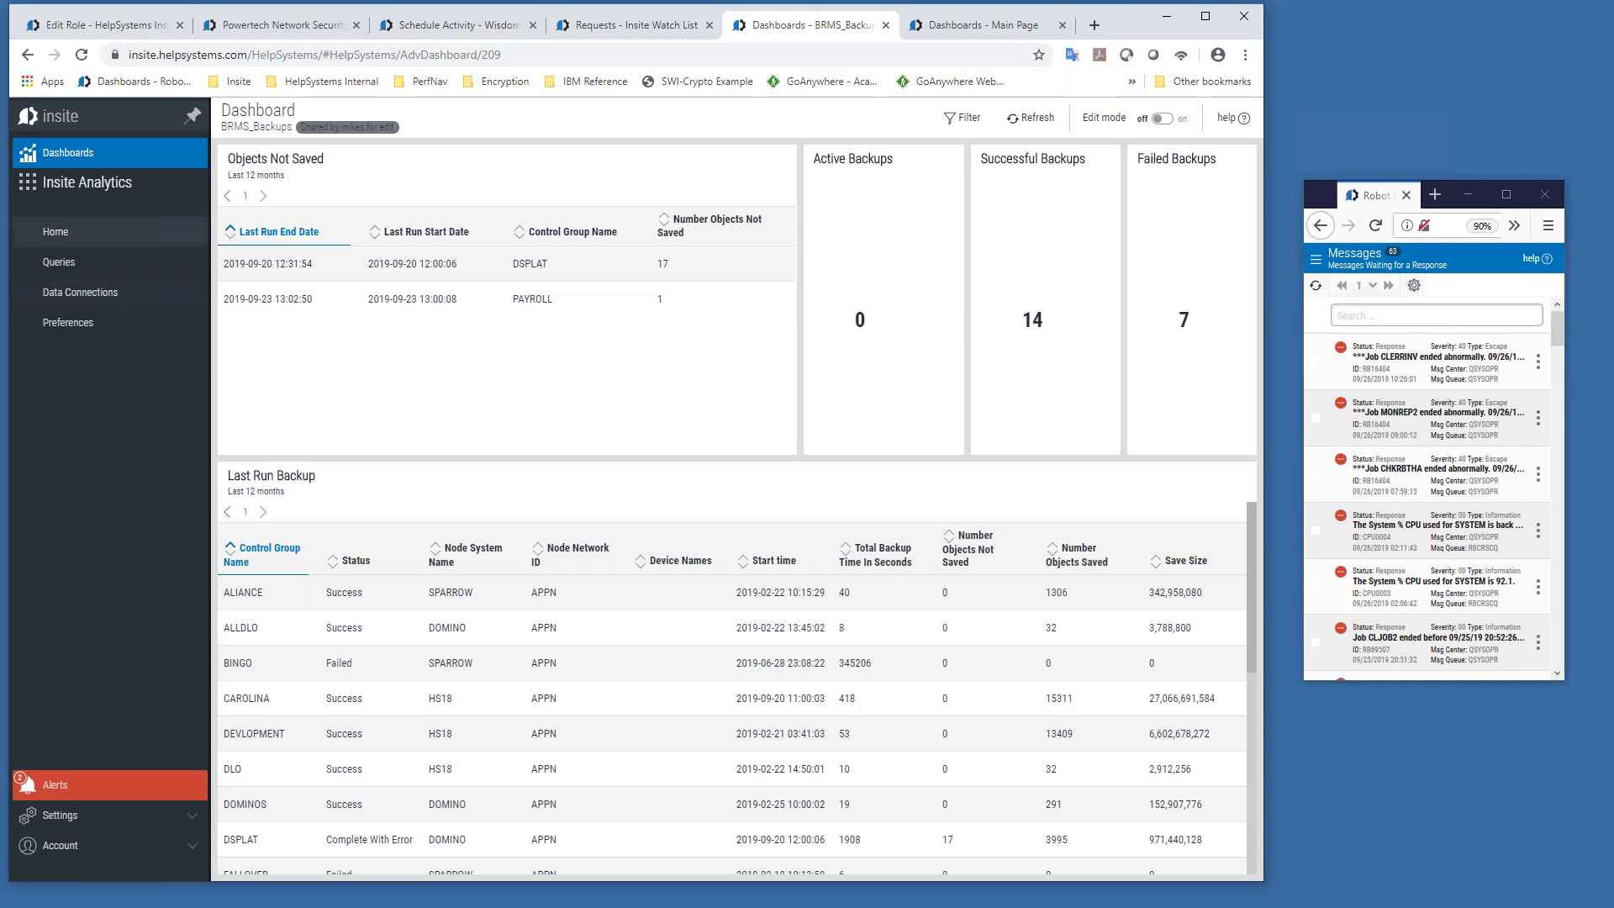
Step: Return to the list of shared dashboards, and open the SDW Sales Dashboard
left_click(71, 154)
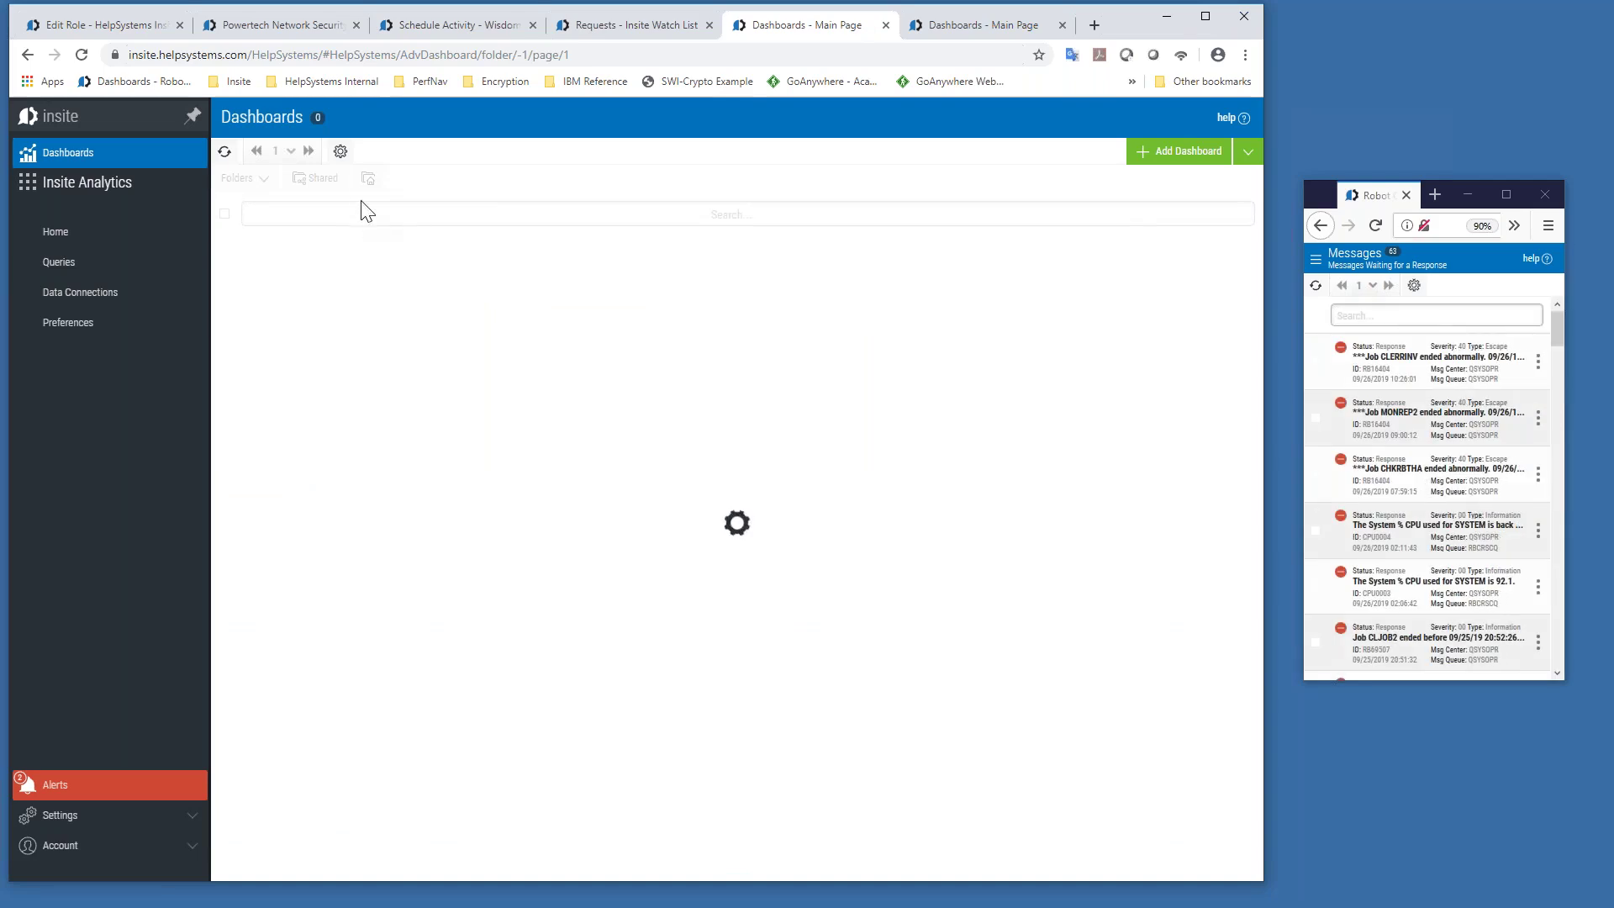
left_click(322, 180)
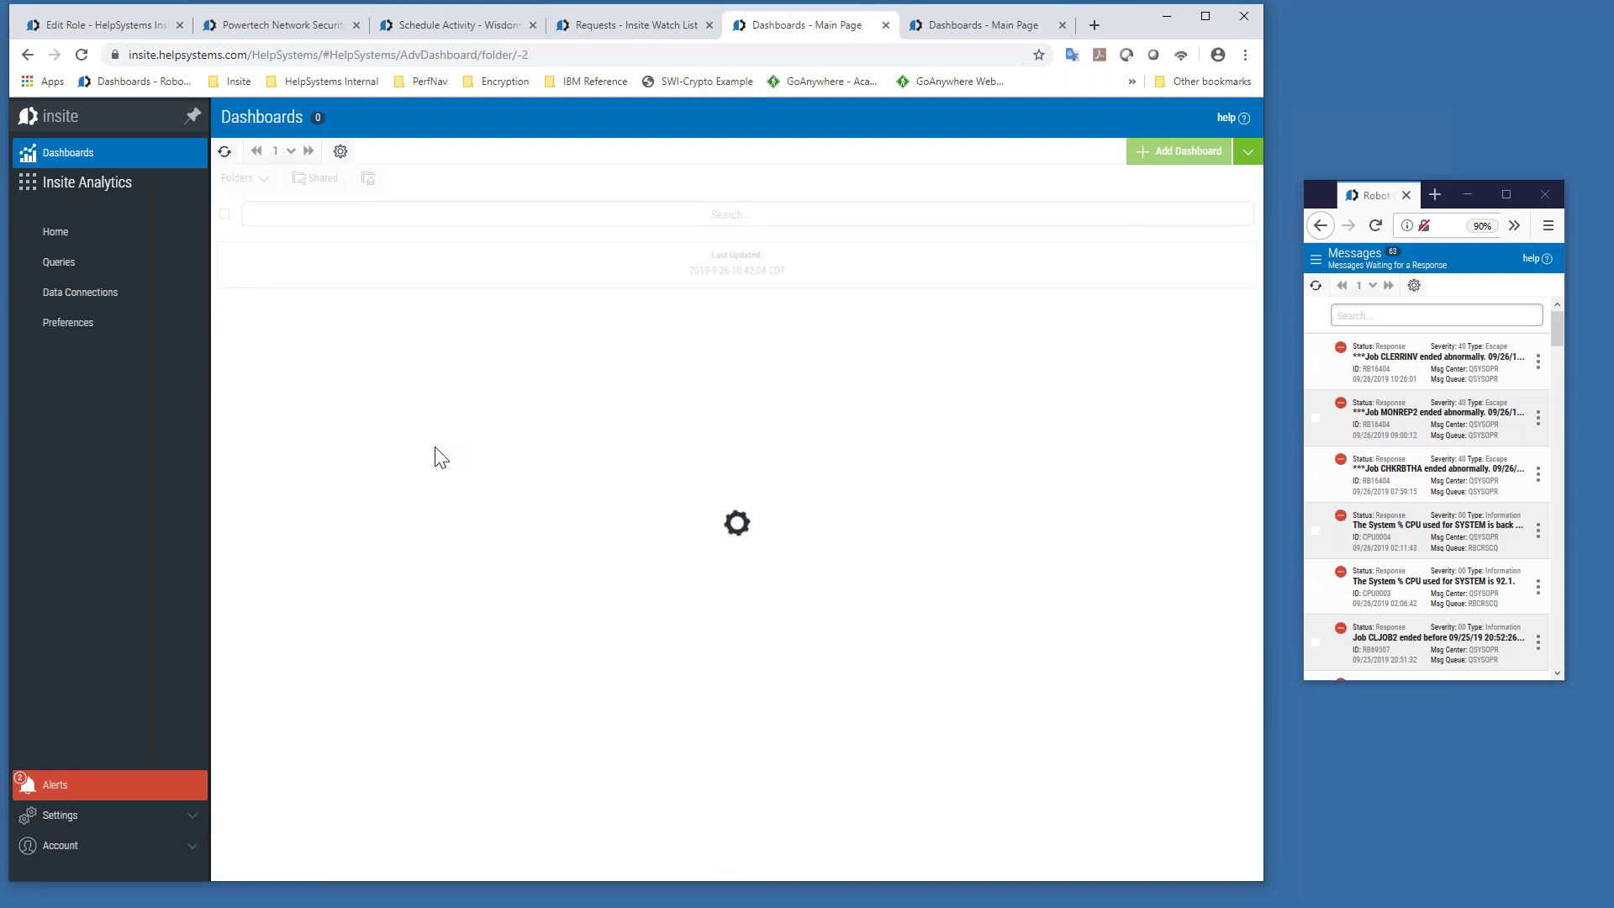
scroll(454, 543, "down", 3)
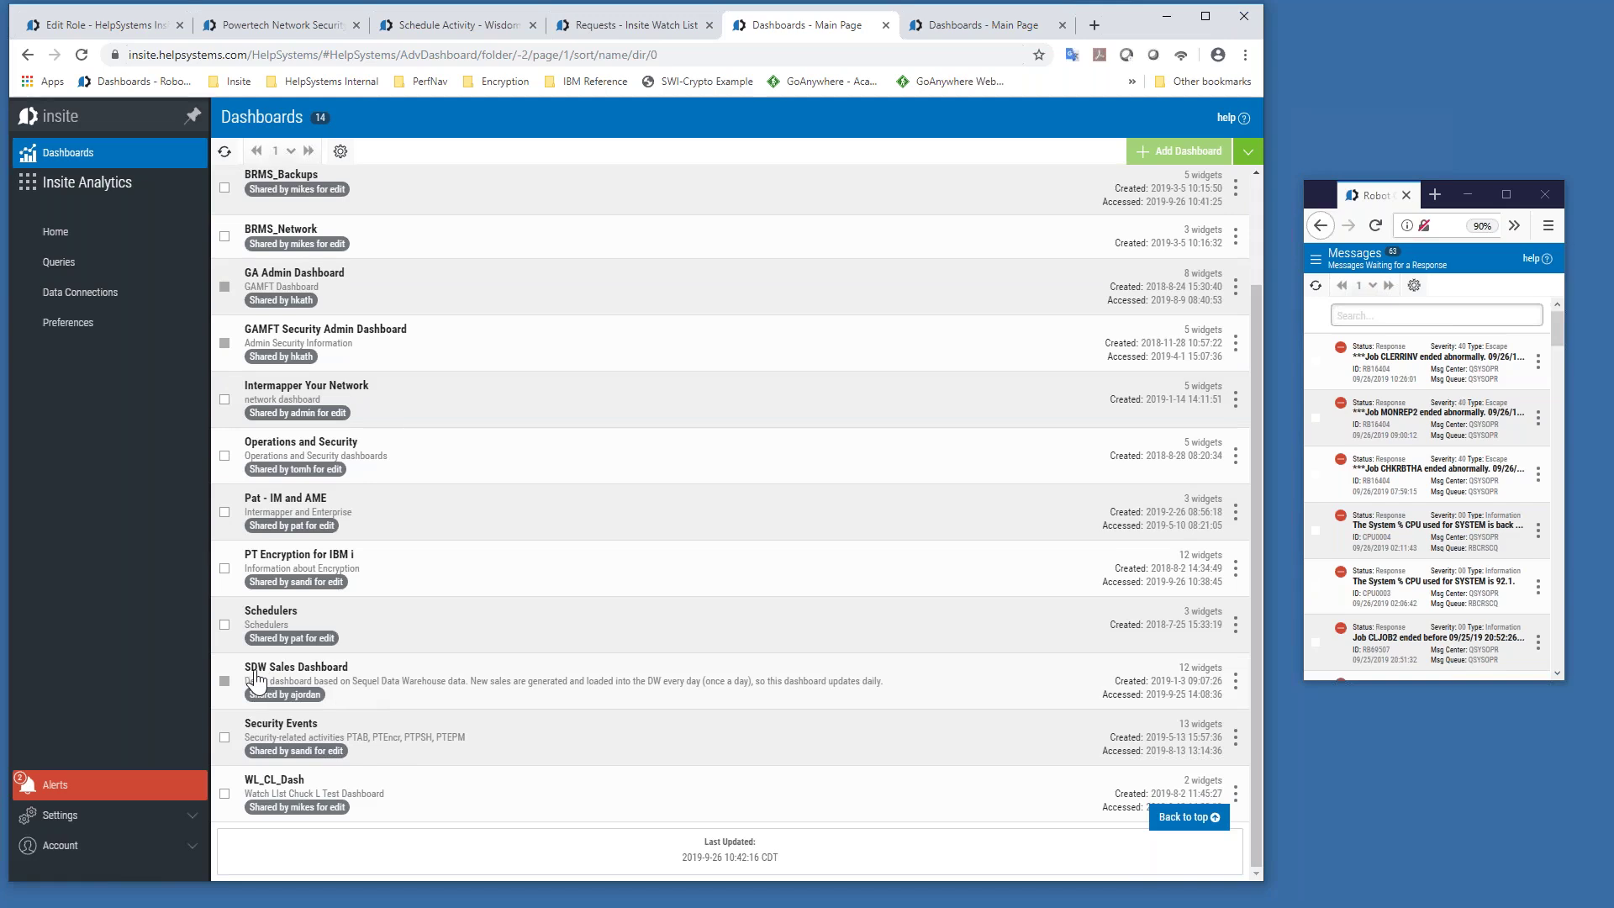
left_click(508, 683)
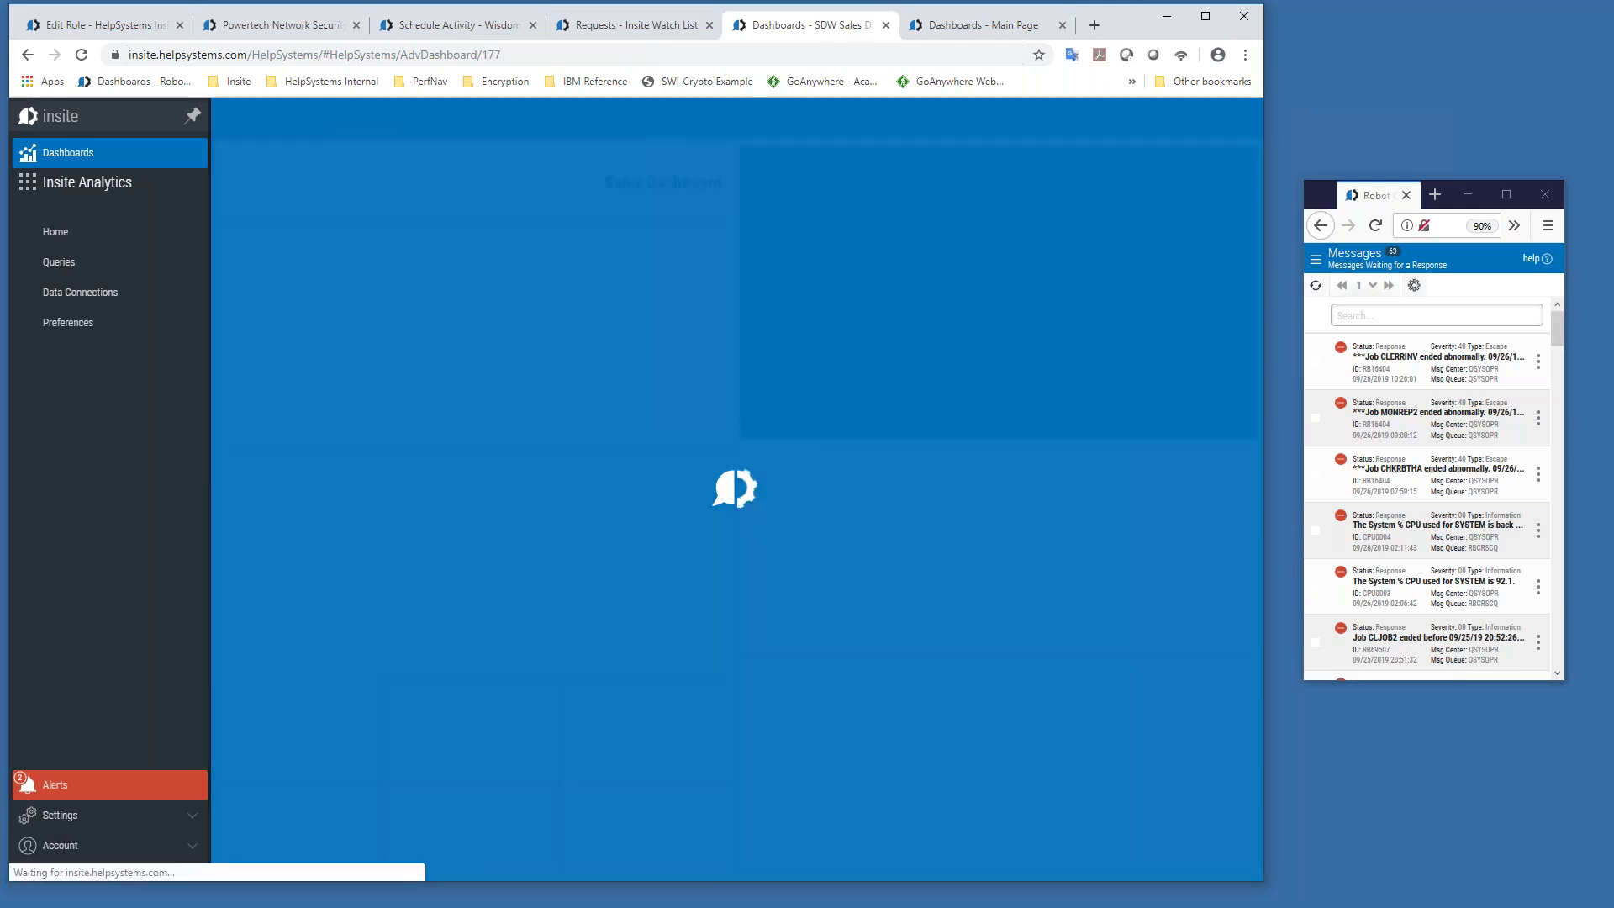